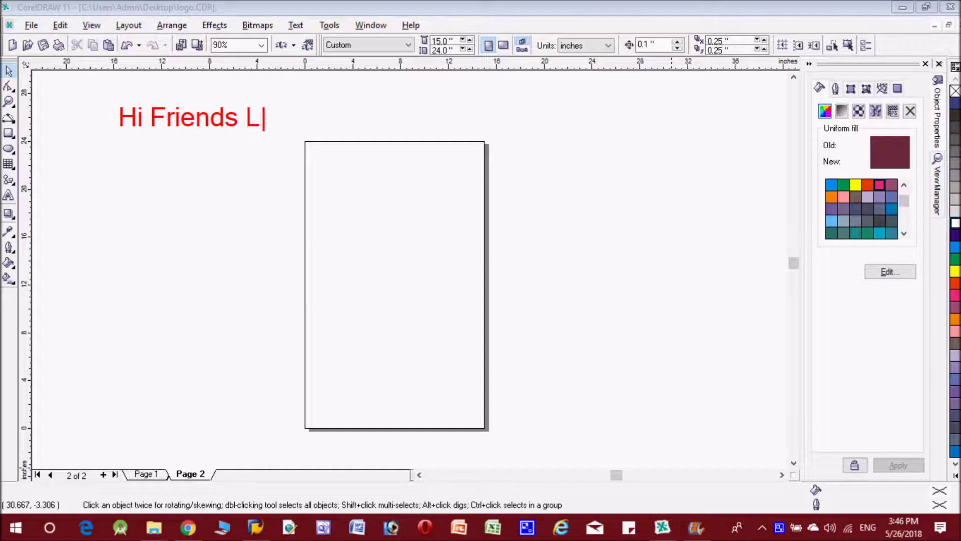
Draw a 14.627 x 23.456 inch boundary rectangle just inside the page edges
text('s Start)
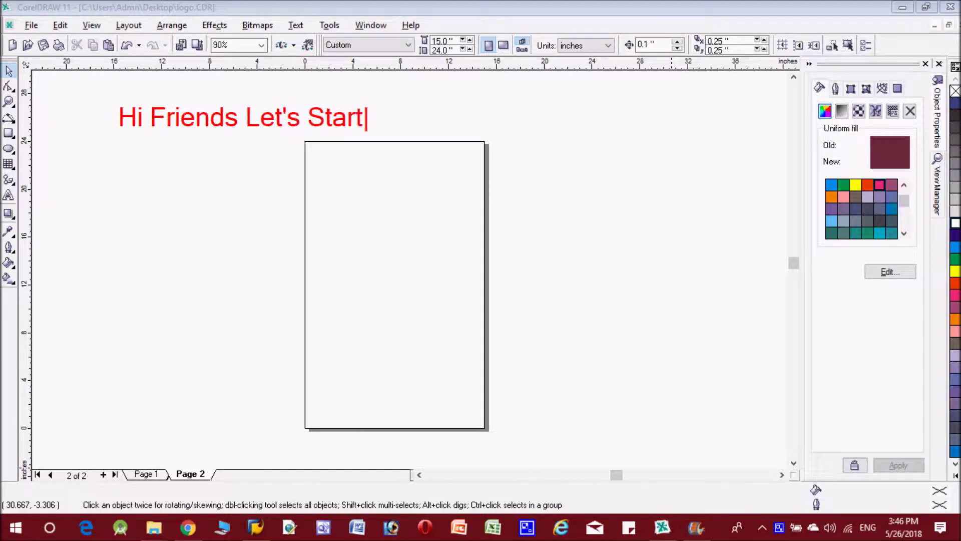
text( Creat)
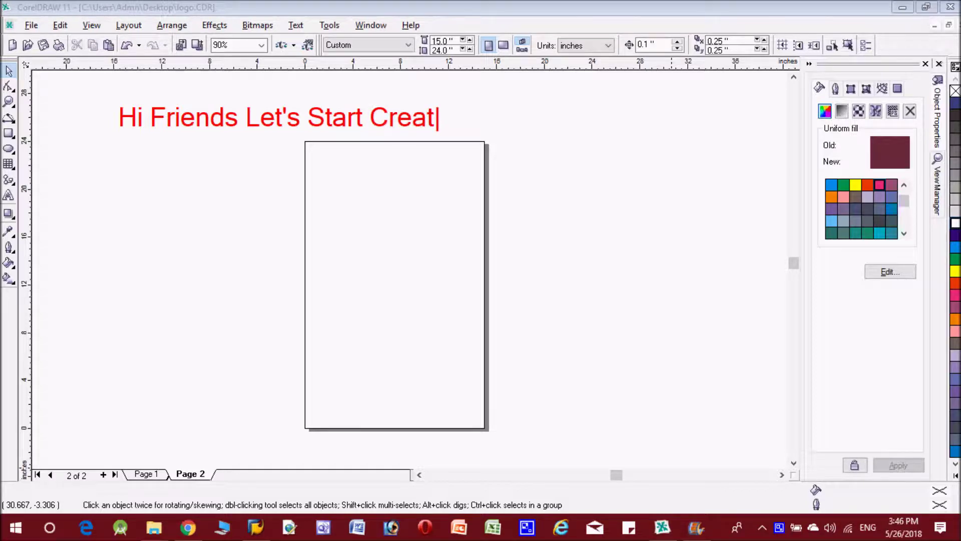
text(ing a )
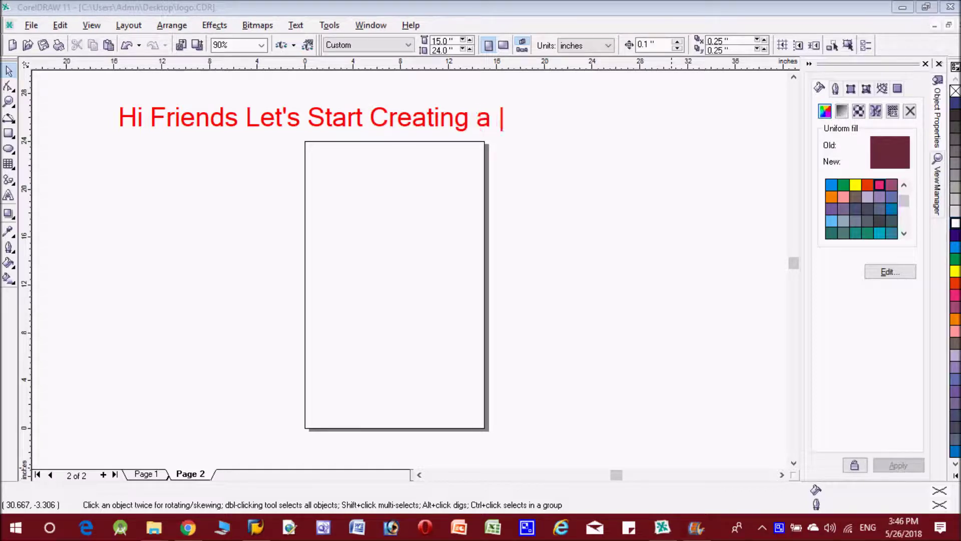
text(Calendar)
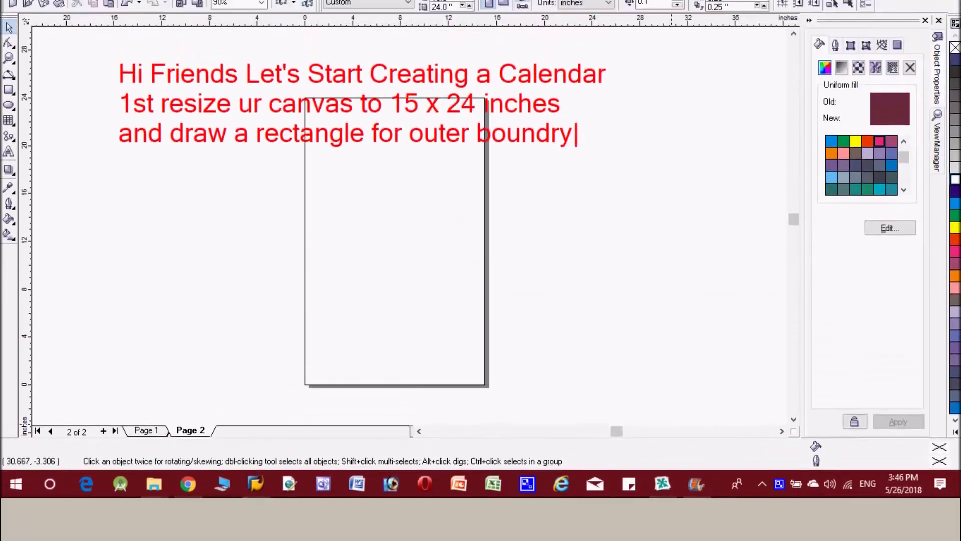
key(Return)
text(and)
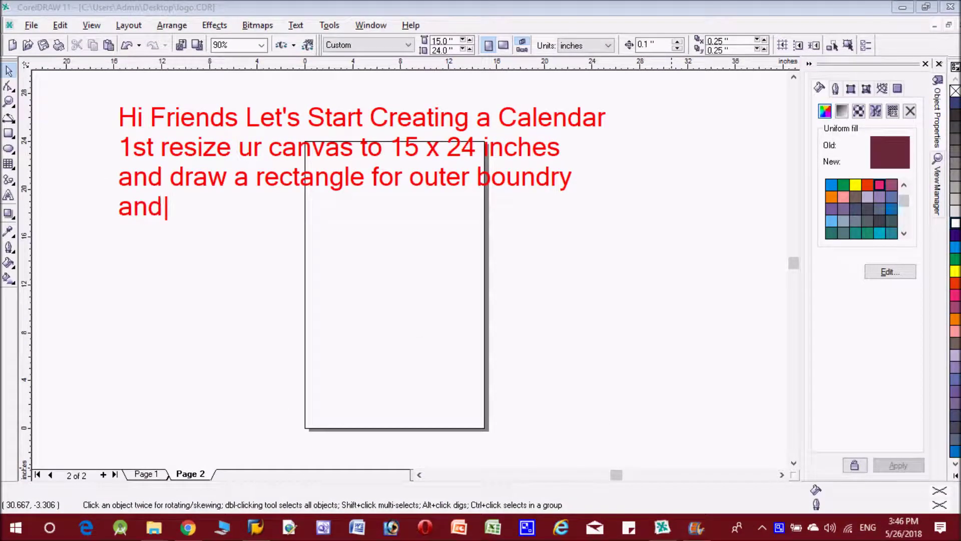
text( make it )
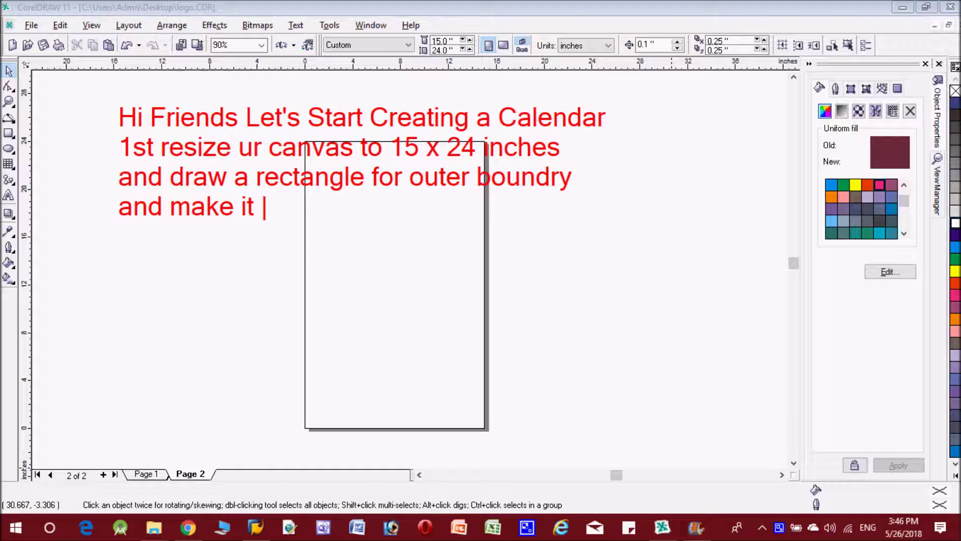
text(white)
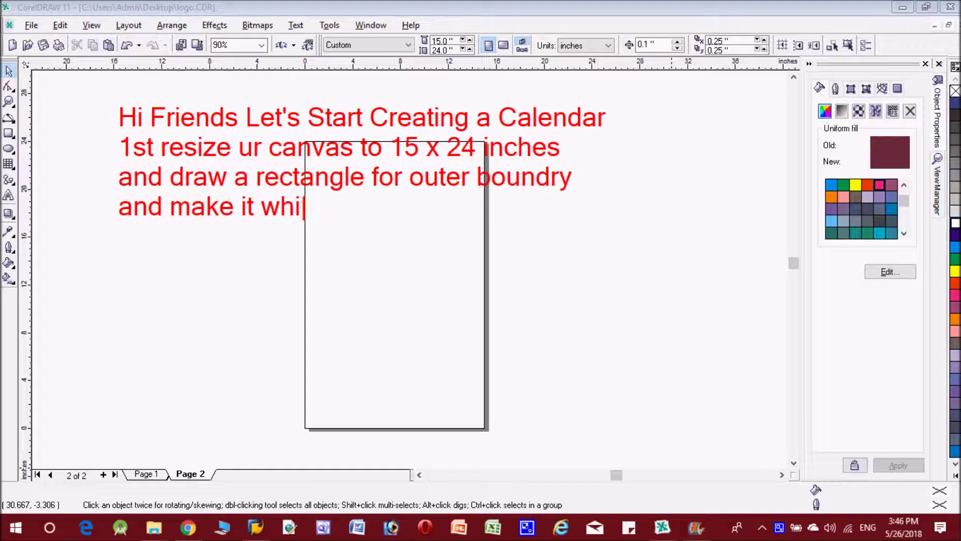
text(.)
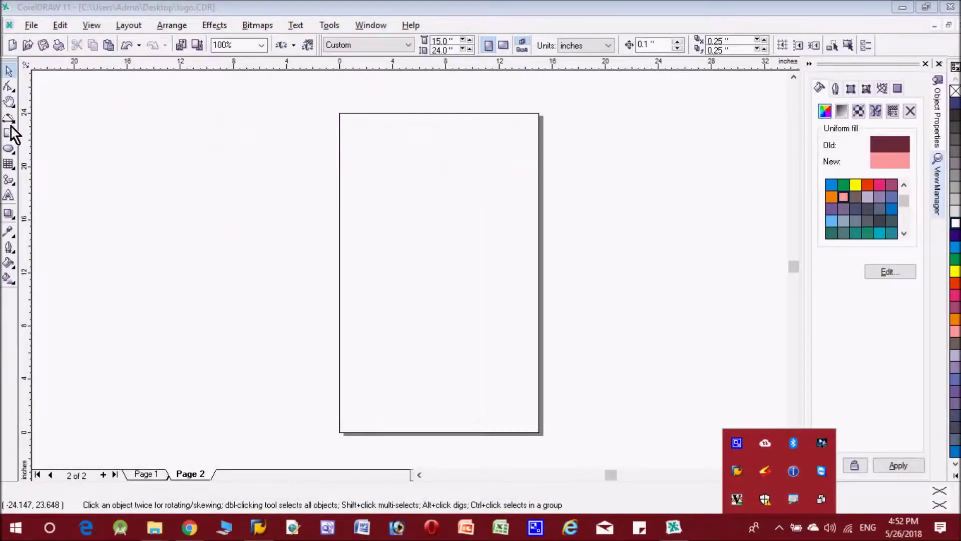
click(9, 133)
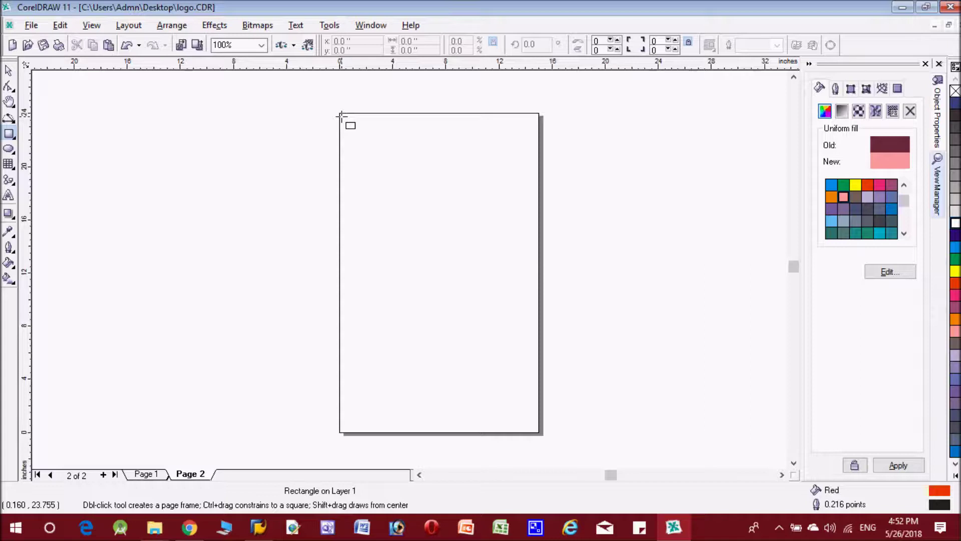
mouse_move(341, 115)
mouse_down()
mouse_move(416, 319)
mouse_move(479, 414)
mouse_move(537, 429)
mouse_up()
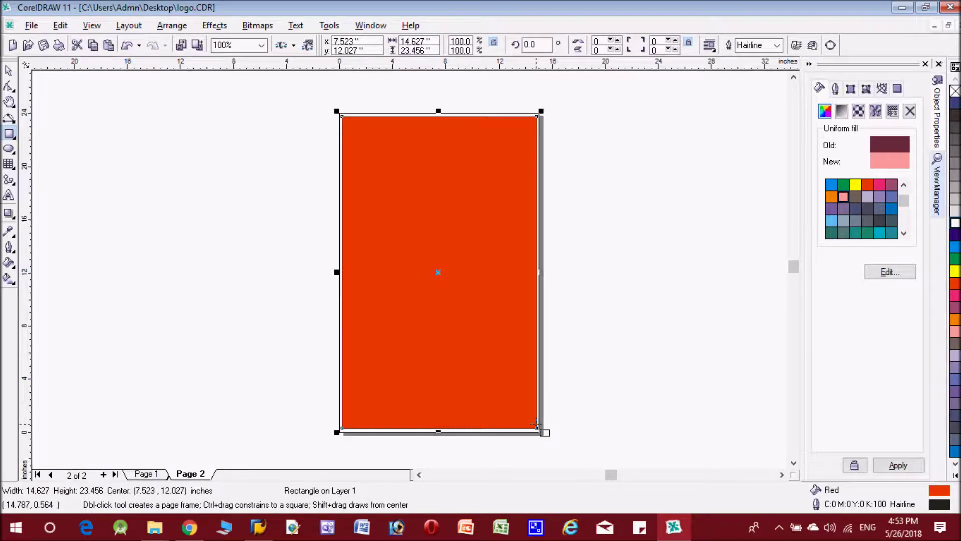
key(Down)
key(Up)
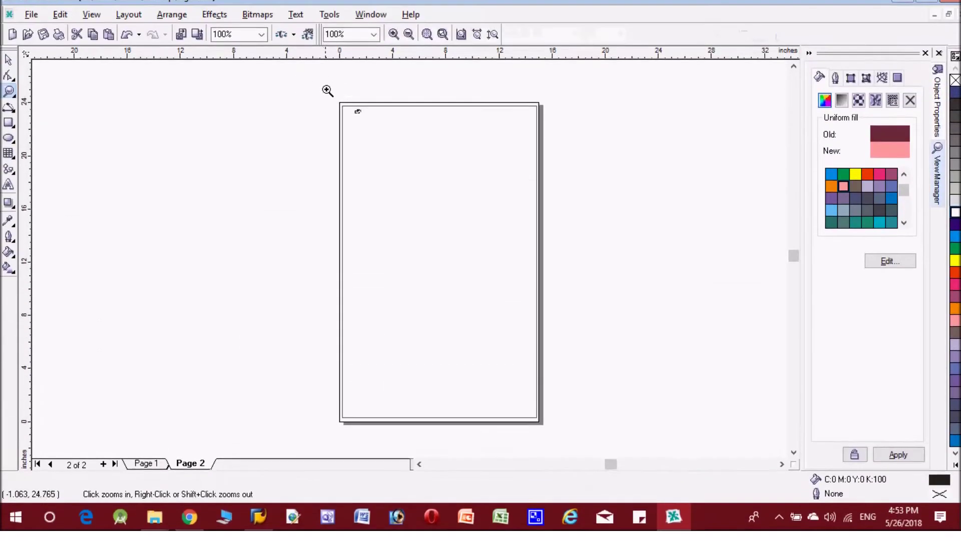
drag(328, 89, 540, 150)
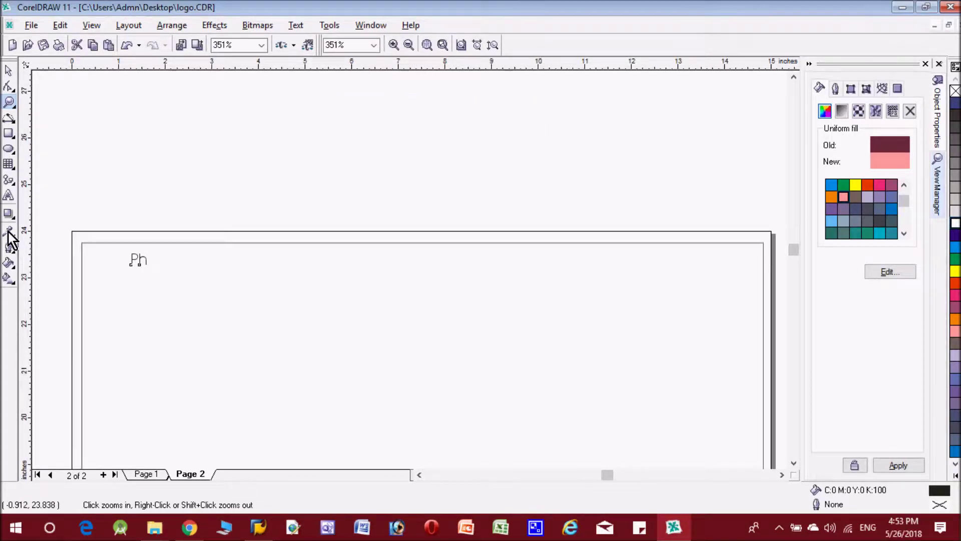
Type the phone and mobile line at the top in 24 pt blue Arial Black
click(8, 195)
click(147, 259)
key(Escape)
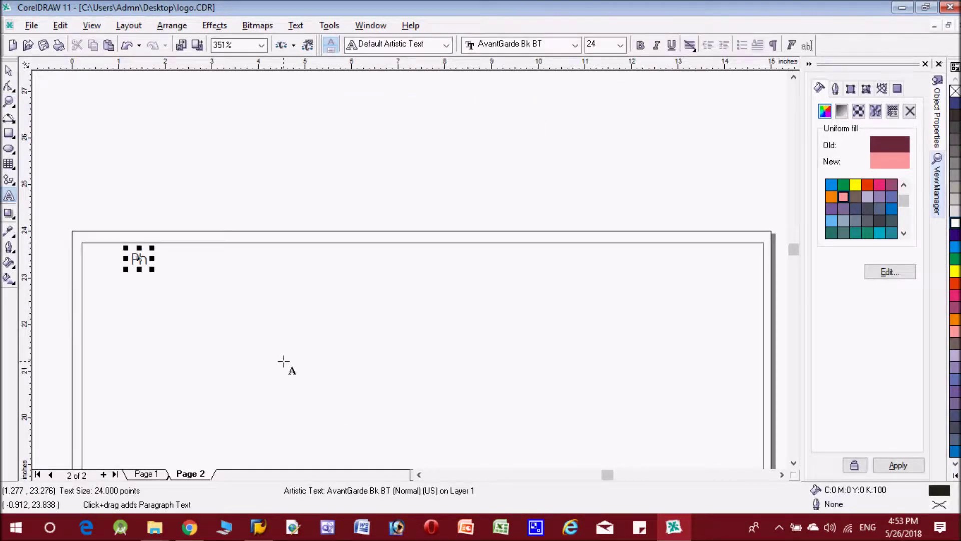
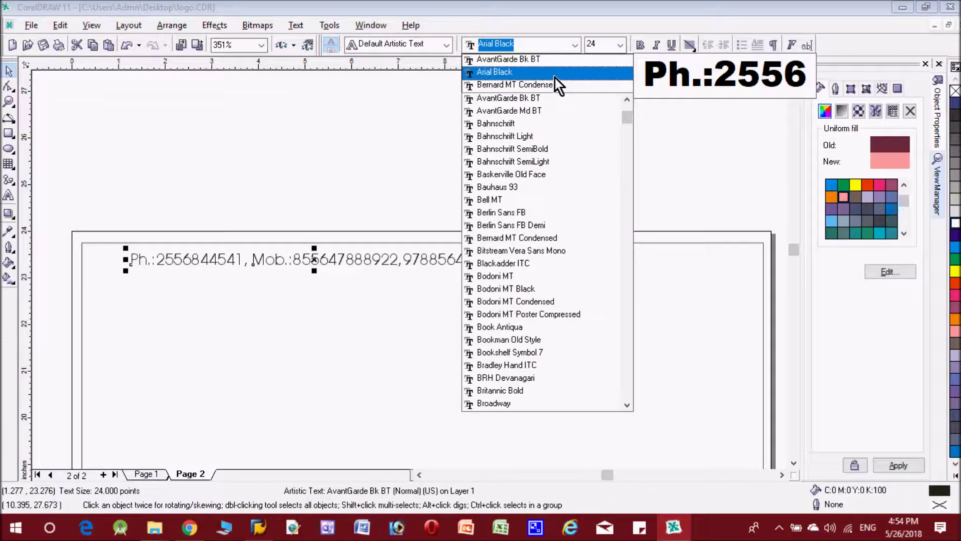
click(555, 75)
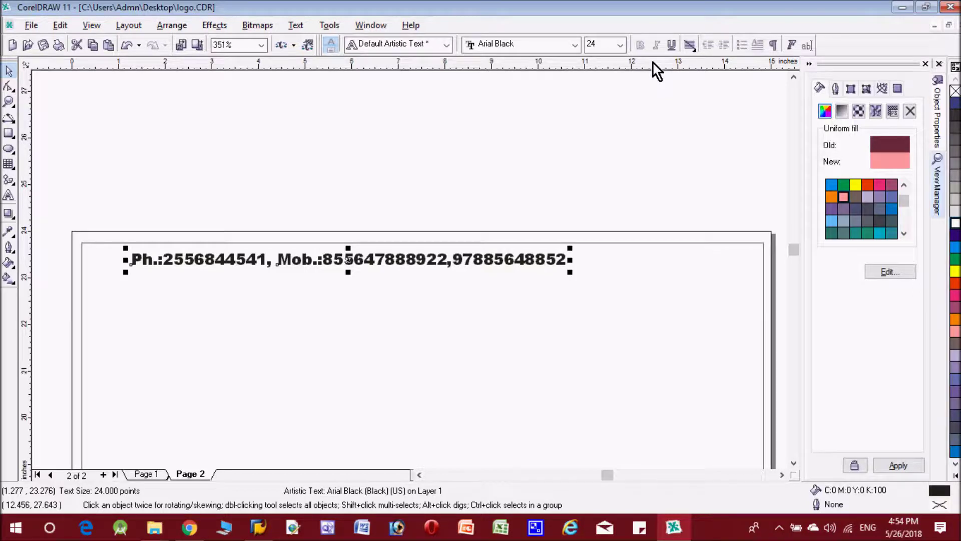
click(955, 235)
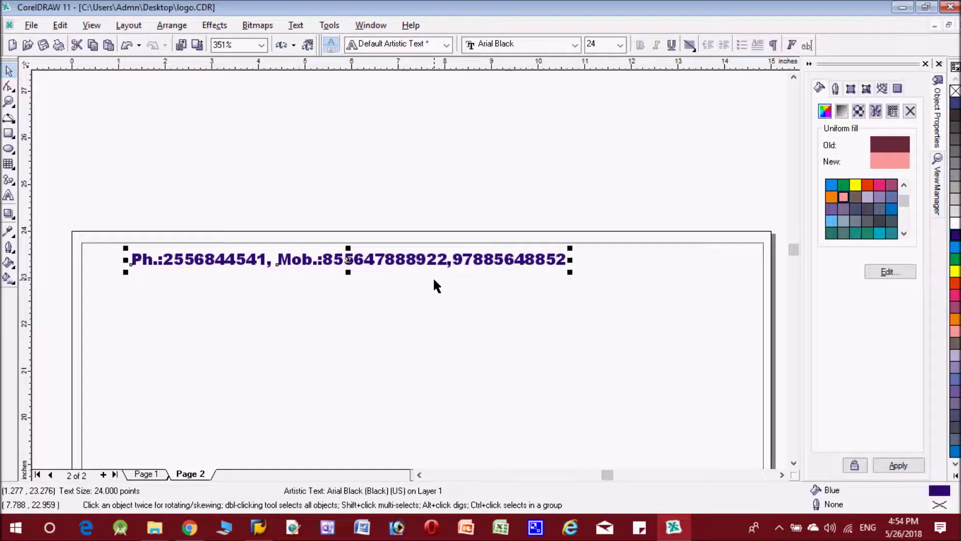
Shift the contact line to the top-right corner and type COMPUTER ZONE below it
drag(352, 260, 554, 258)
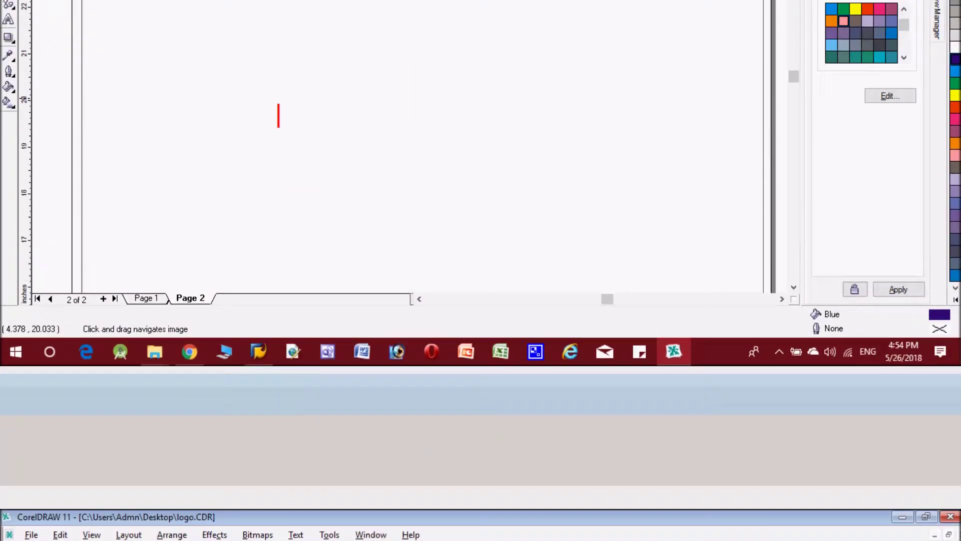
text(For Zoom and)
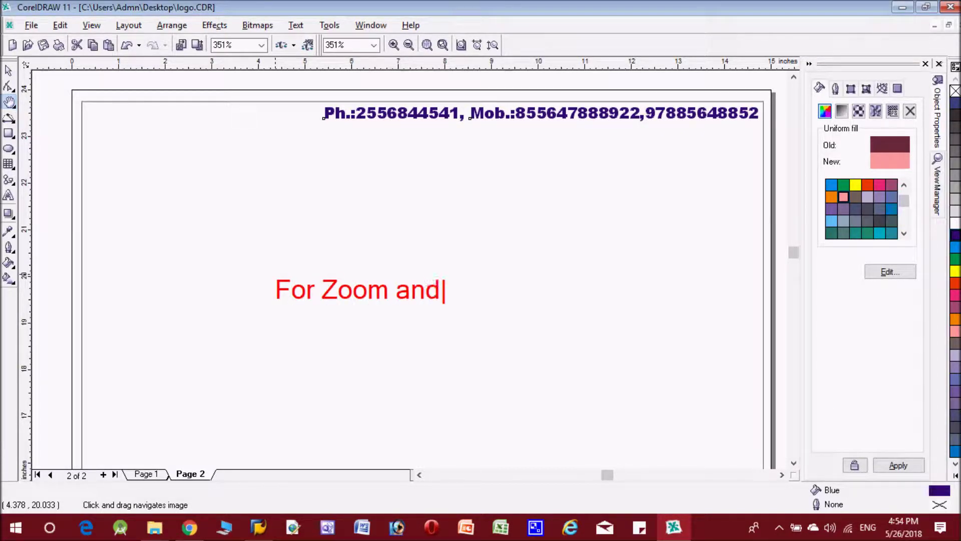
text( Hand Tool)
key(Return)
text(u can use 'z' and 'h' keyboard k)
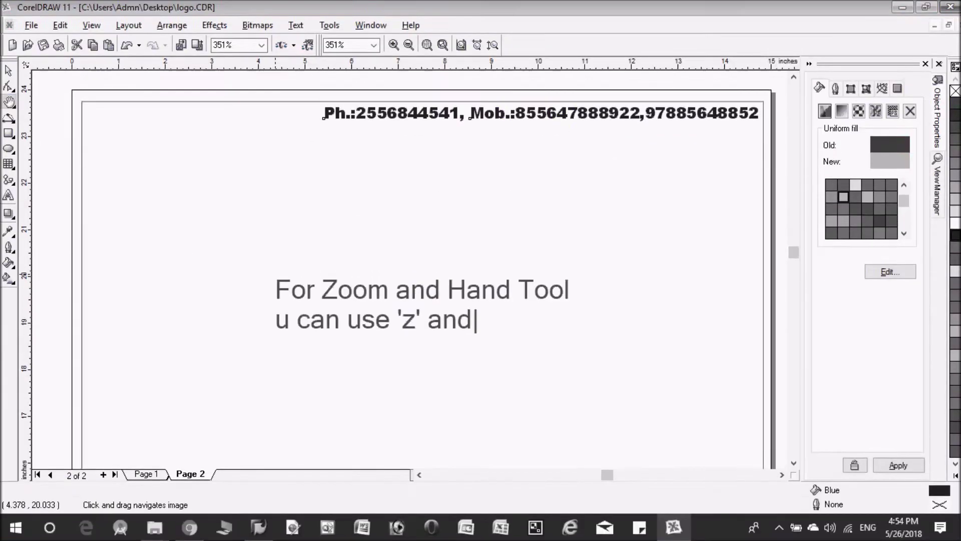
text(ey)
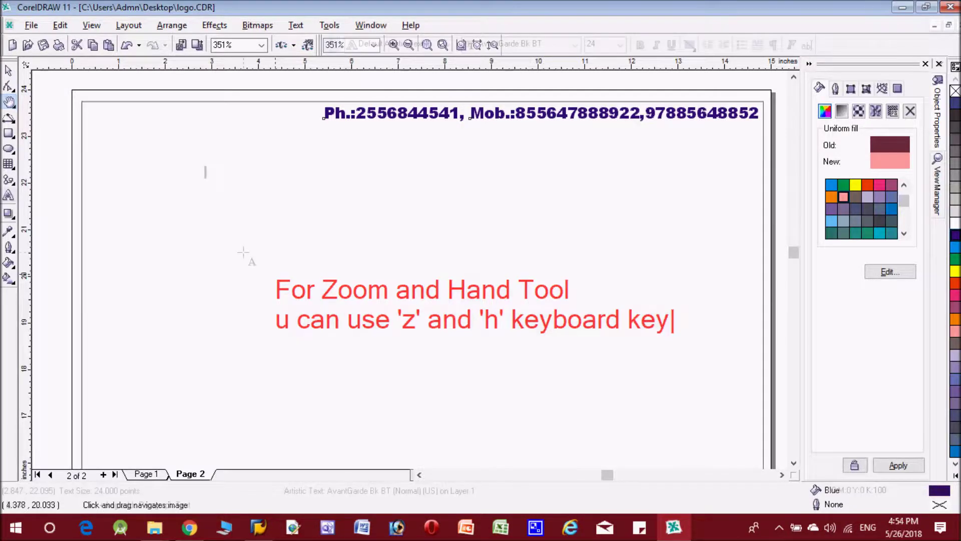
text(COM)
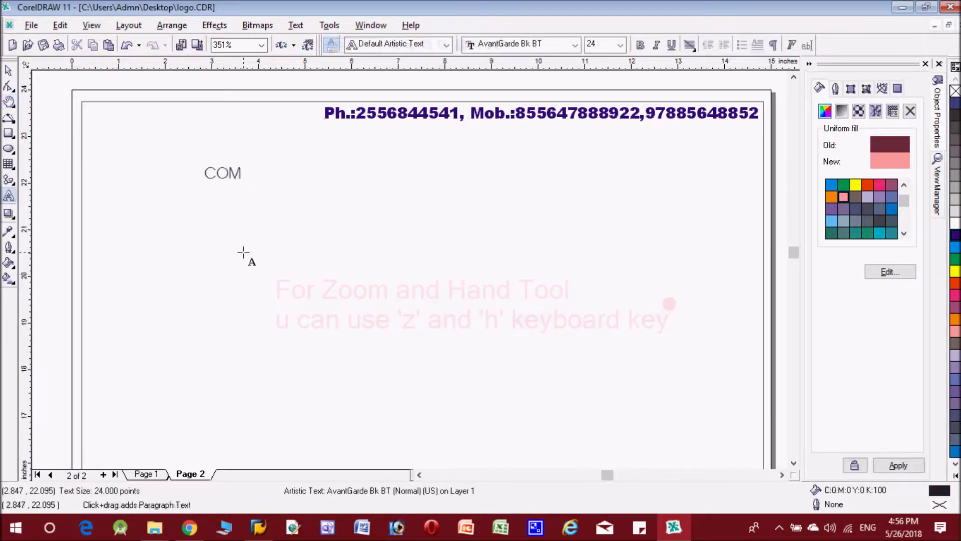
text(PUTER)
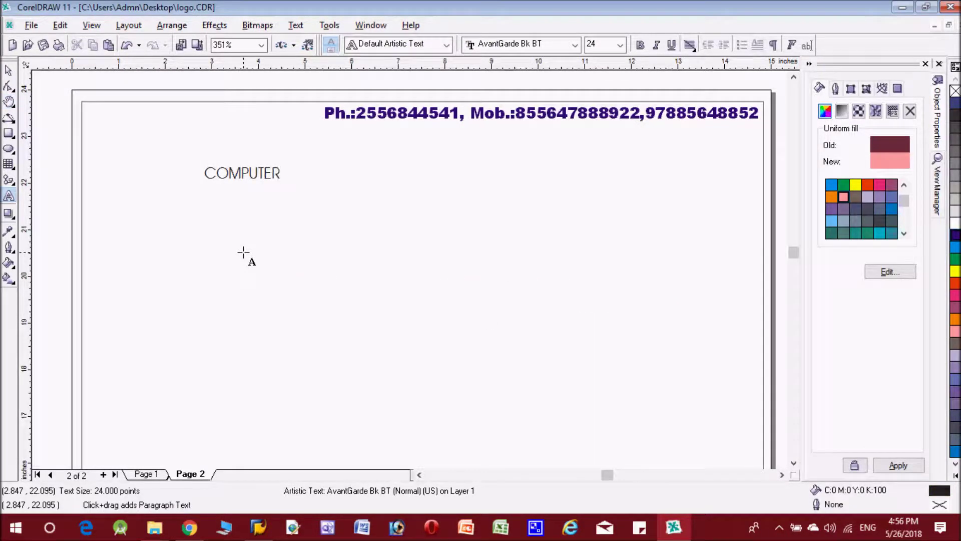
text( ZONE)
Set COMPUTER ZONE in red Bernard MT Condensed and enlarge it across the page width
key(ctrl+space)
click(12, 73)
drag(292, 173, 290, 170)
click(575, 44)
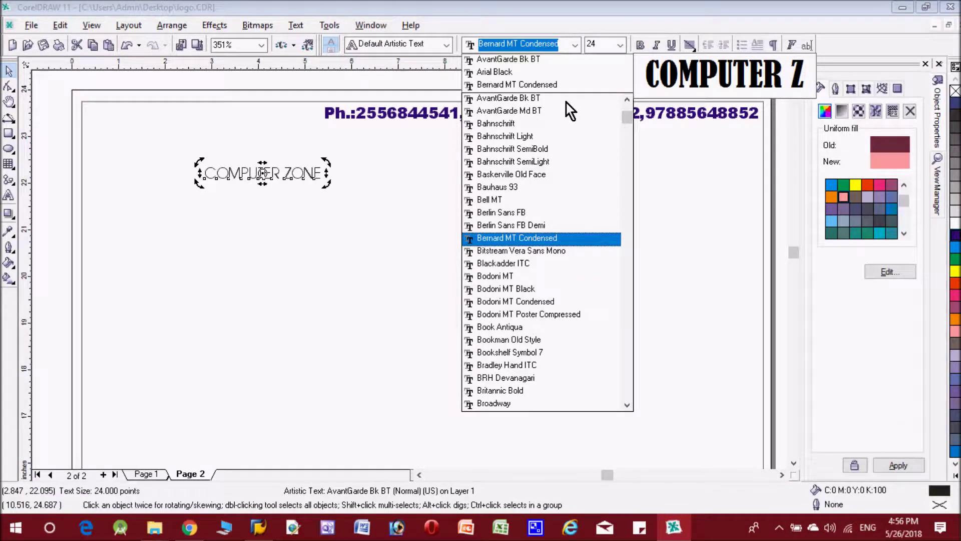
key(Return)
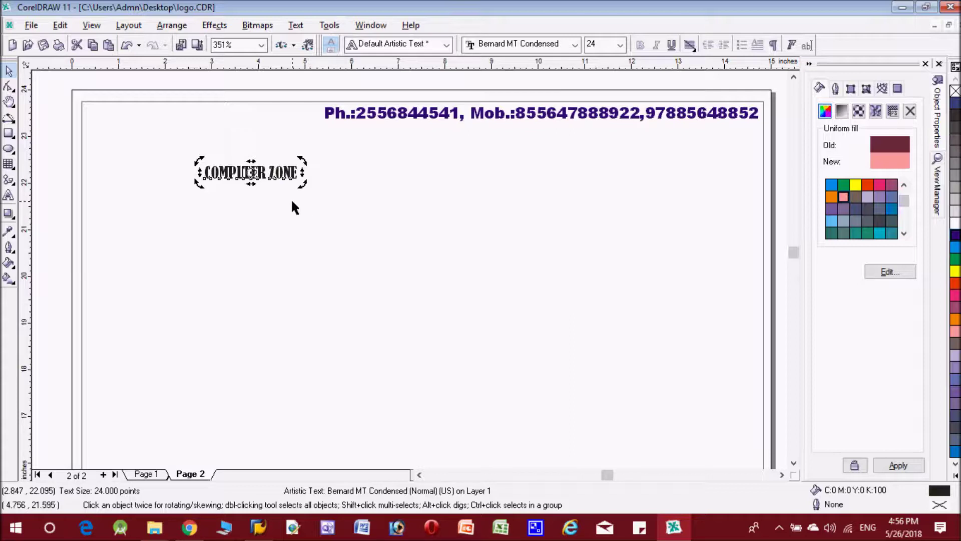
click(252, 172)
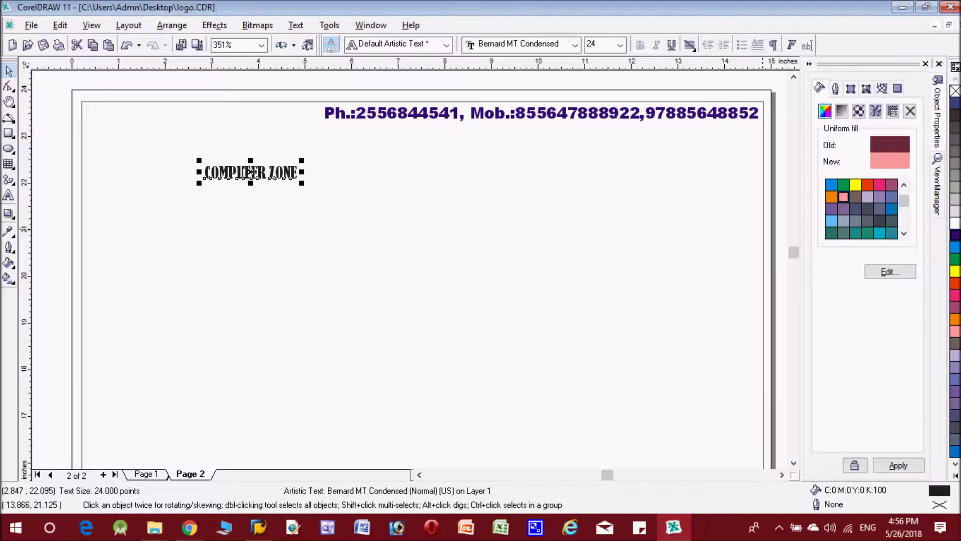
click(955, 283)
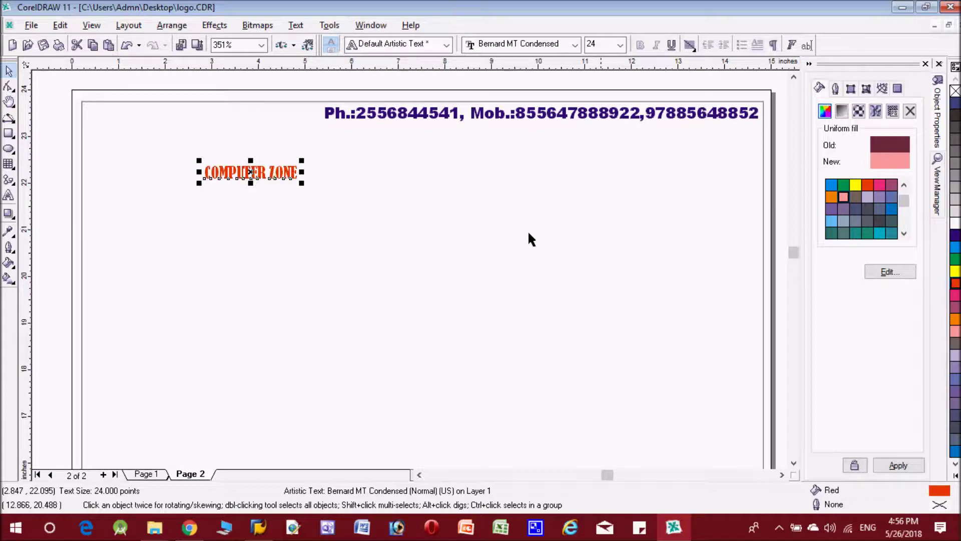
drag(302, 183, 759, 251)
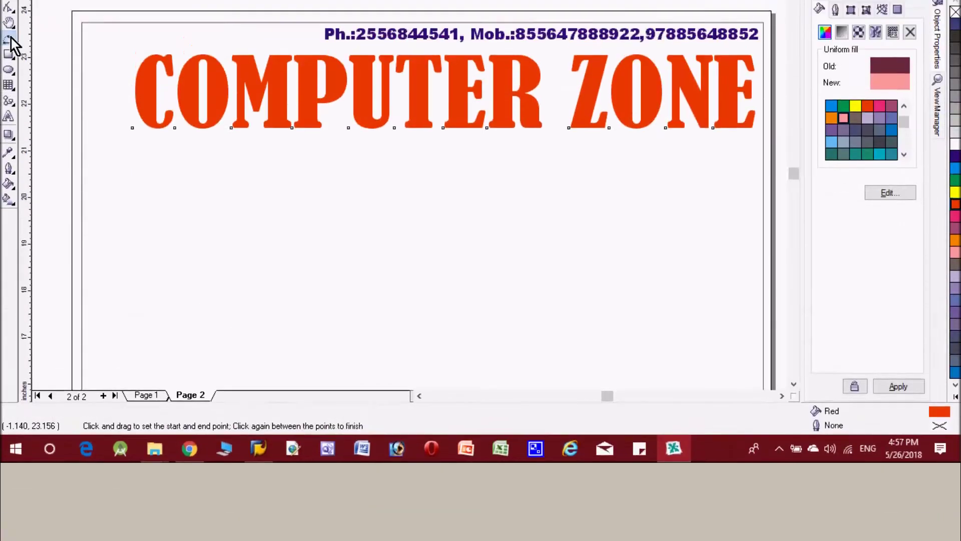
click(9, 38)
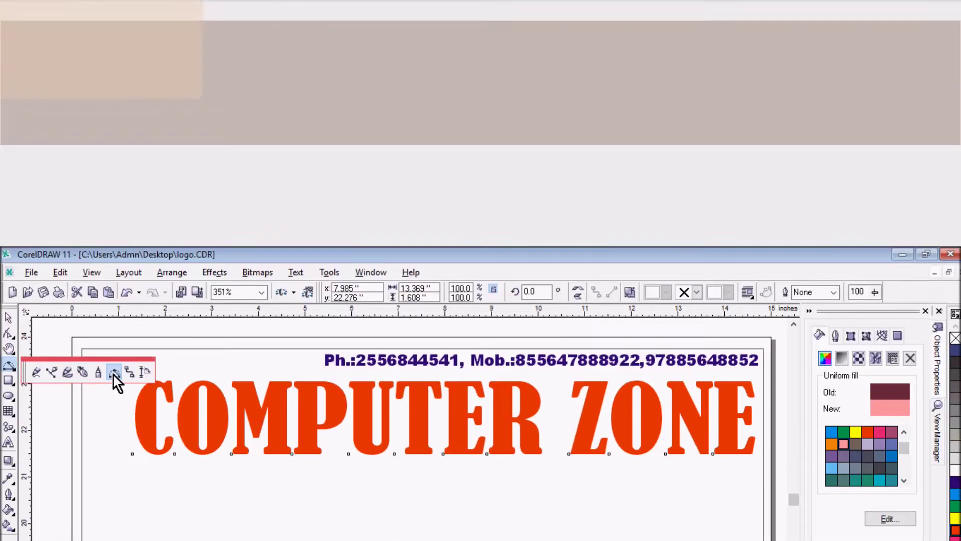
Draw a three-point curved arc in the top-left corner beside the heading
click(114, 372)
drag(108, 437, 176, 340)
drag(176, 94, 176, 95)
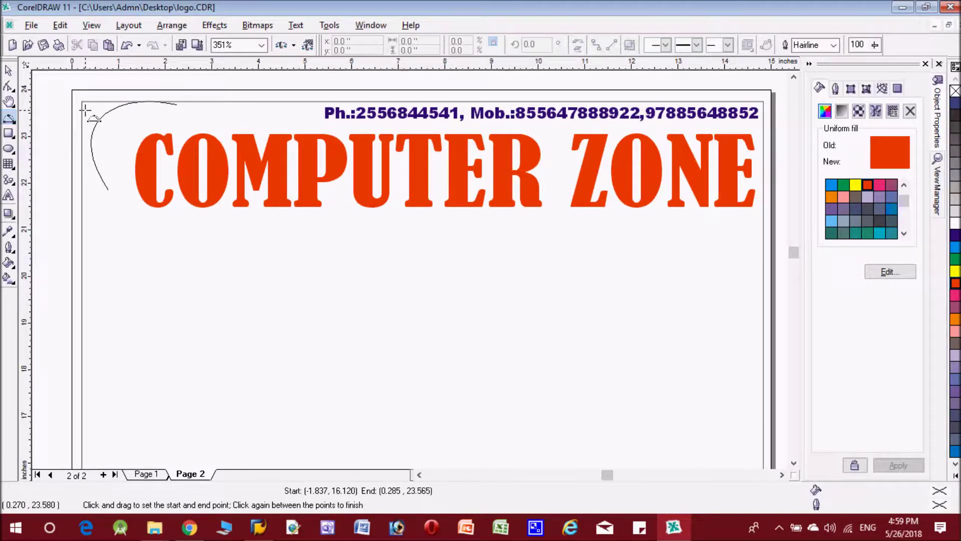
click(85, 110)
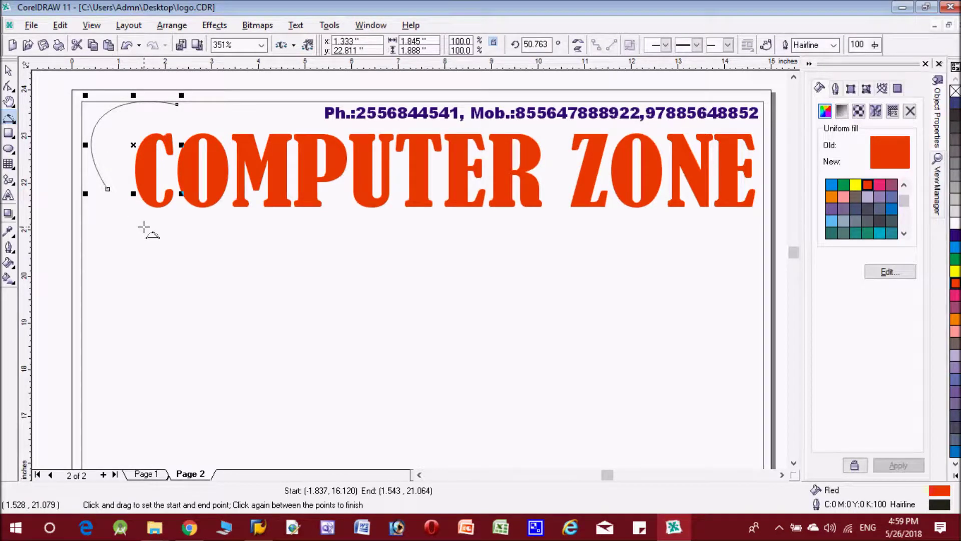
key(Right)
key(Right)
key(Down)
key(Down)
key(Down)
key(Down)
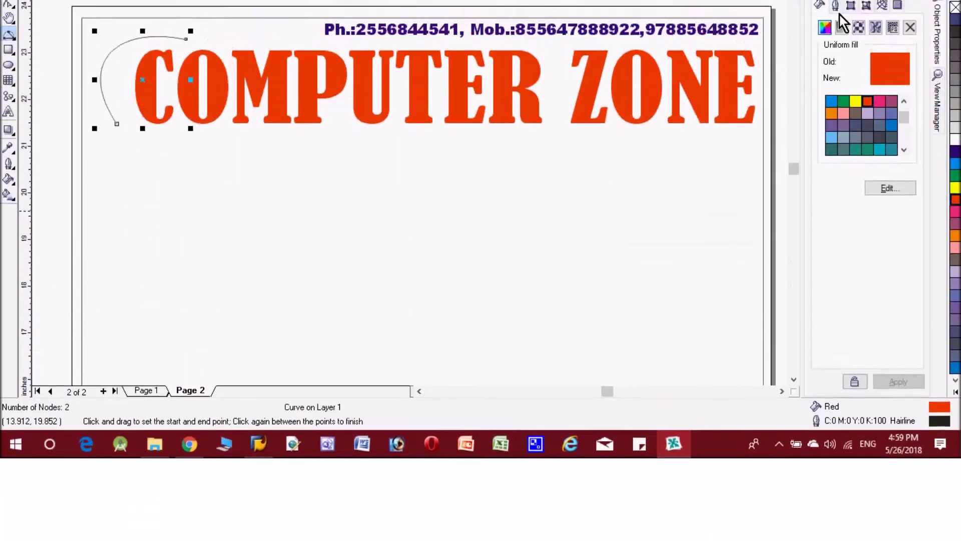
Give the arc a red 4.0 pt outline
click(836, 7)
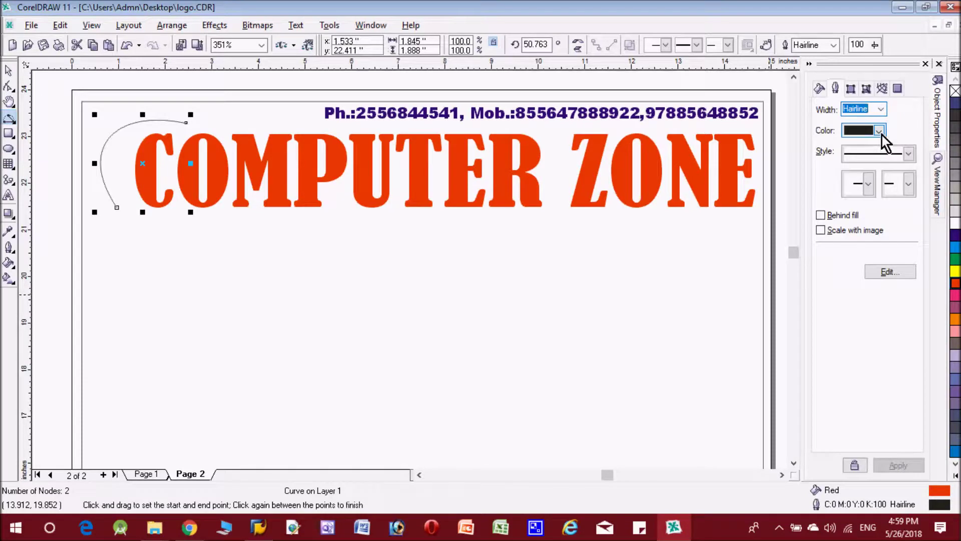
click(881, 50)
click(885, 169)
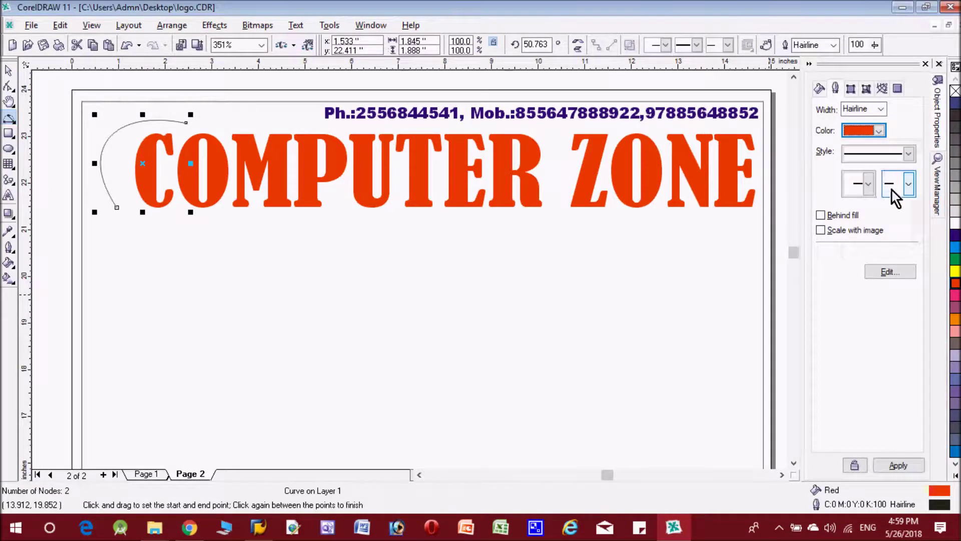
click(881, 110)
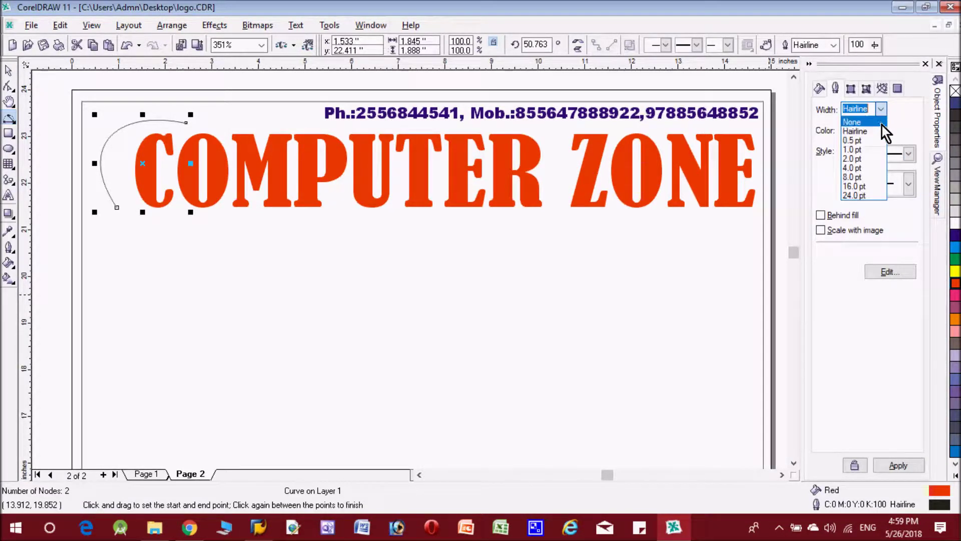
click(873, 168)
click(893, 465)
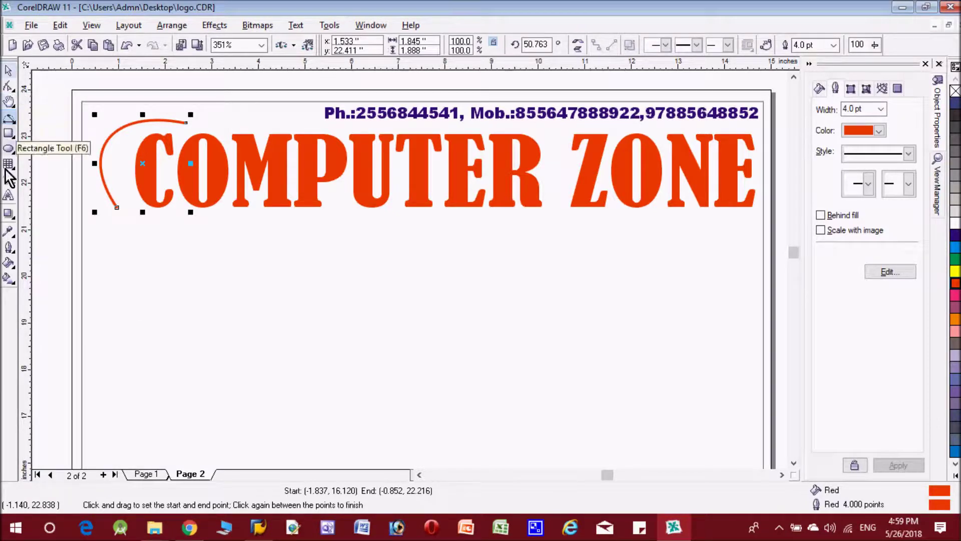
click(9, 196)
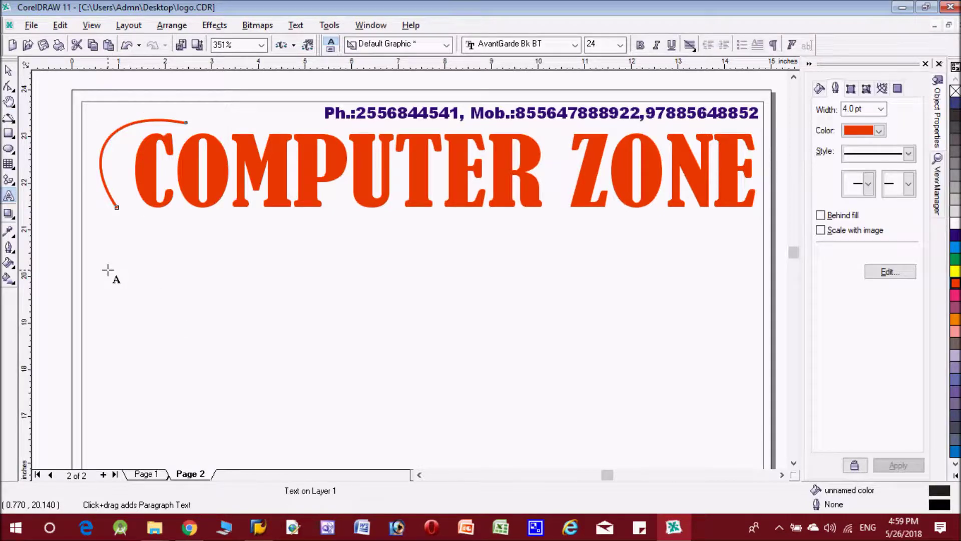
Type the tagline ALWAYS AHEAD below the arc
key(Escape)
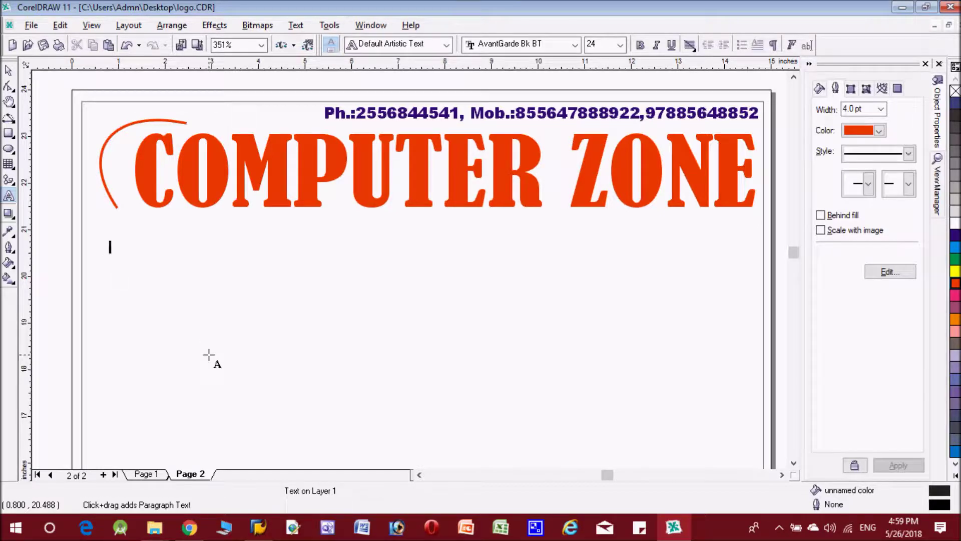
text(ALW)
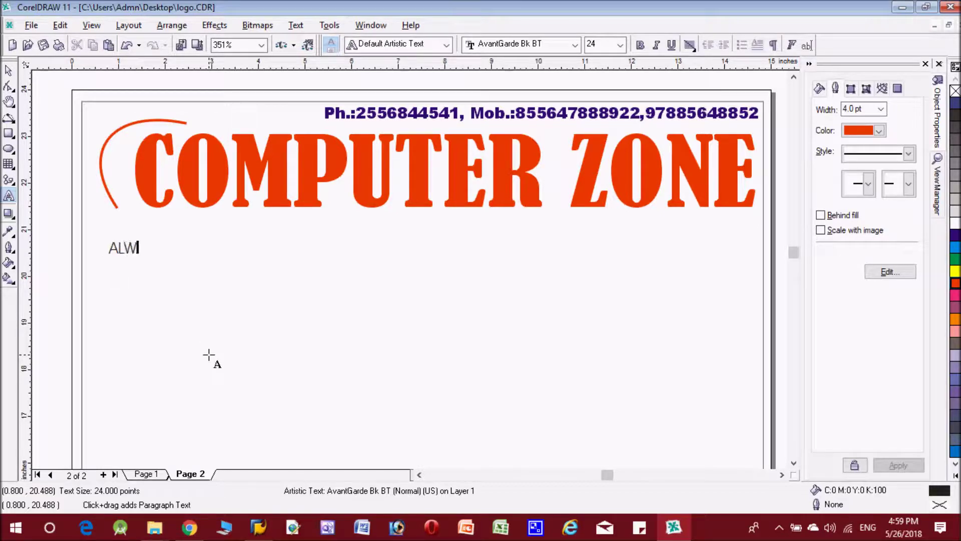
text(AYS AHEAD)
key(ctrl+space)
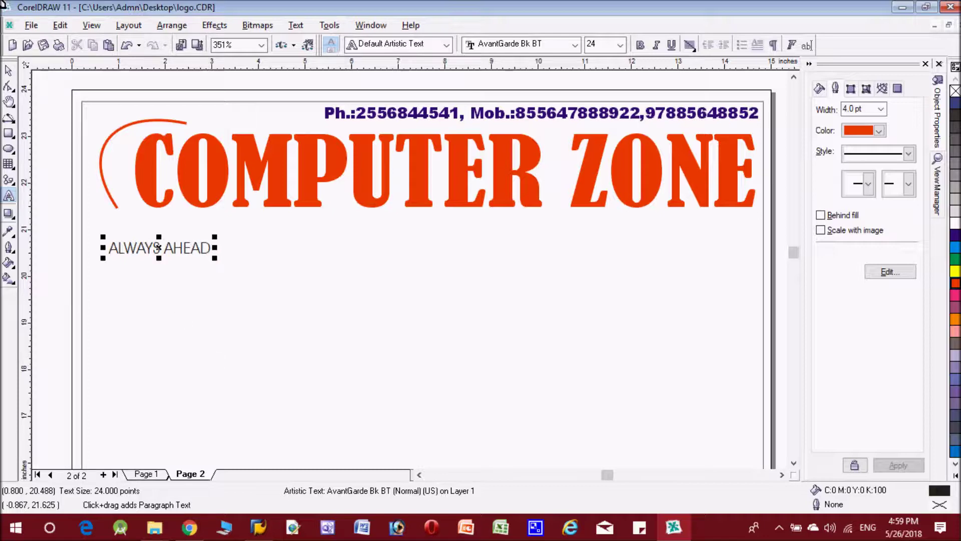
Set ALWAYS AHEAD in Bodoni MT Black
click(573, 46)
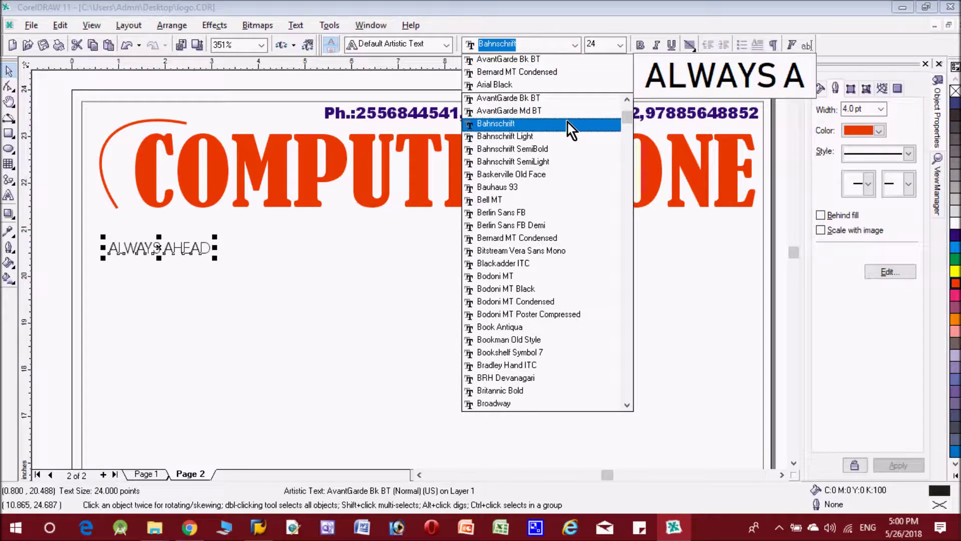
key(Down)
key(Down)
key(Down)
key(Down)
key(Down)
key(Up)
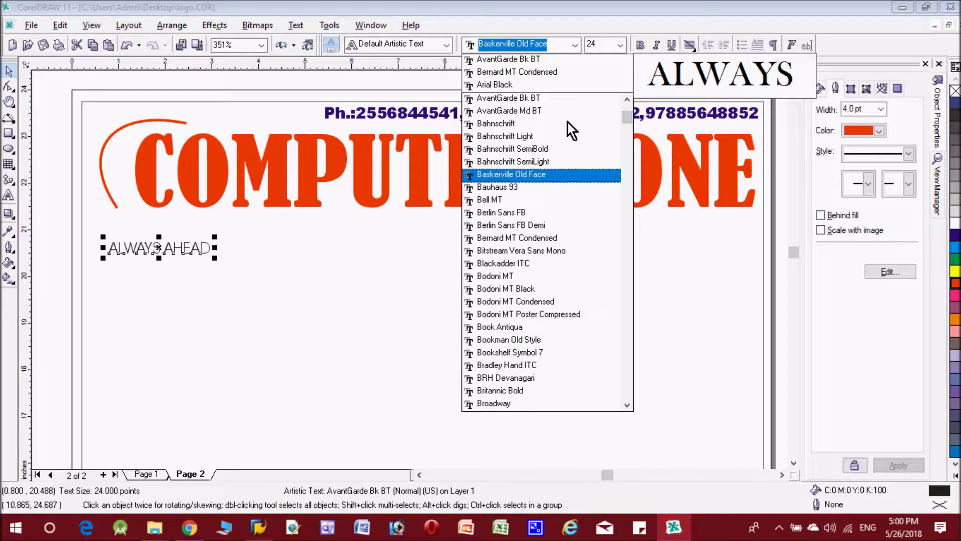
key(Down)
key(Down)
key(Down)
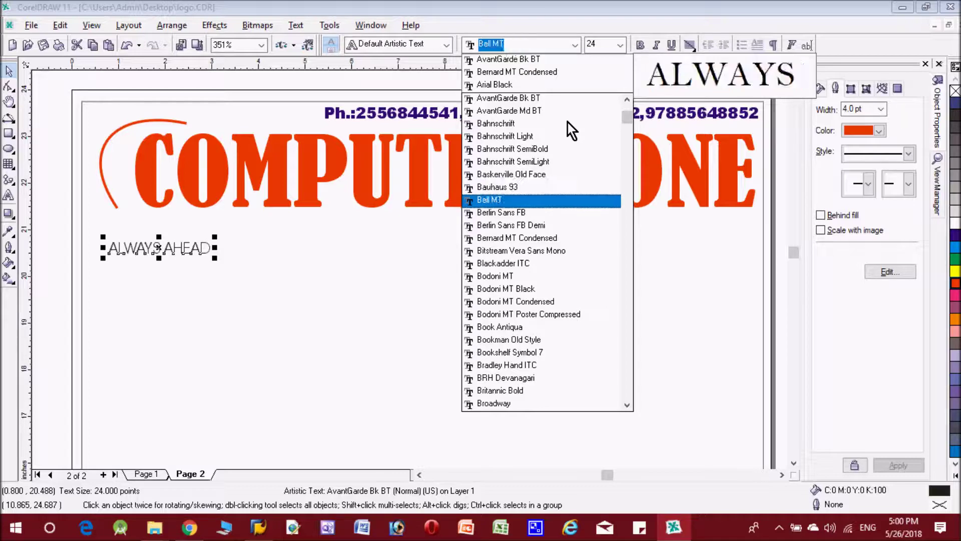
key(Down)
key(Down)
key(Down)
key(Down)
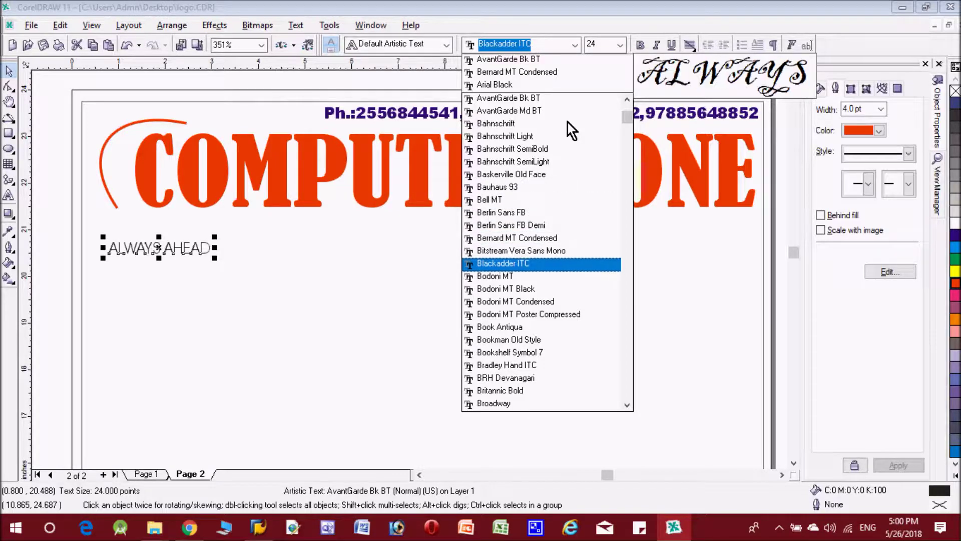
key(Down)
key(Down)
key(Down)
key(Up)
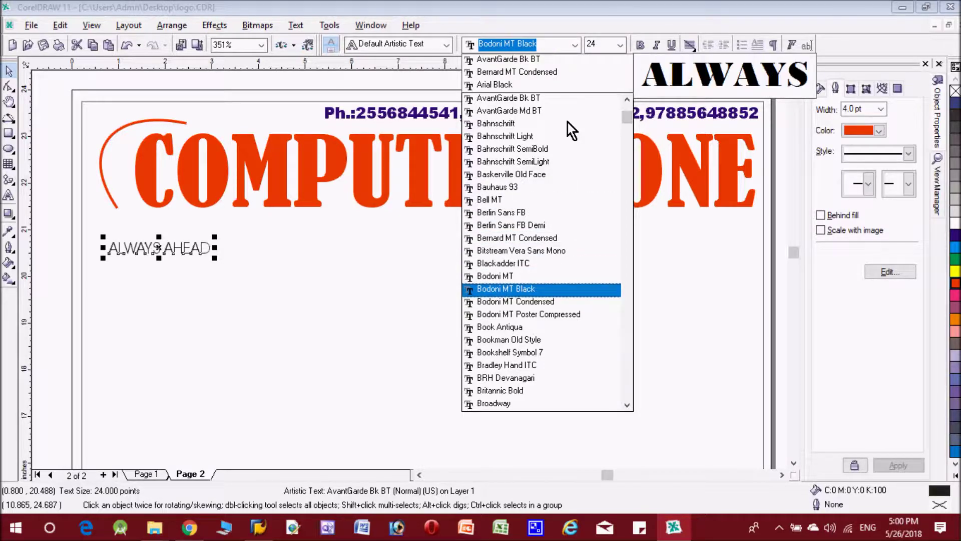
key(Return)
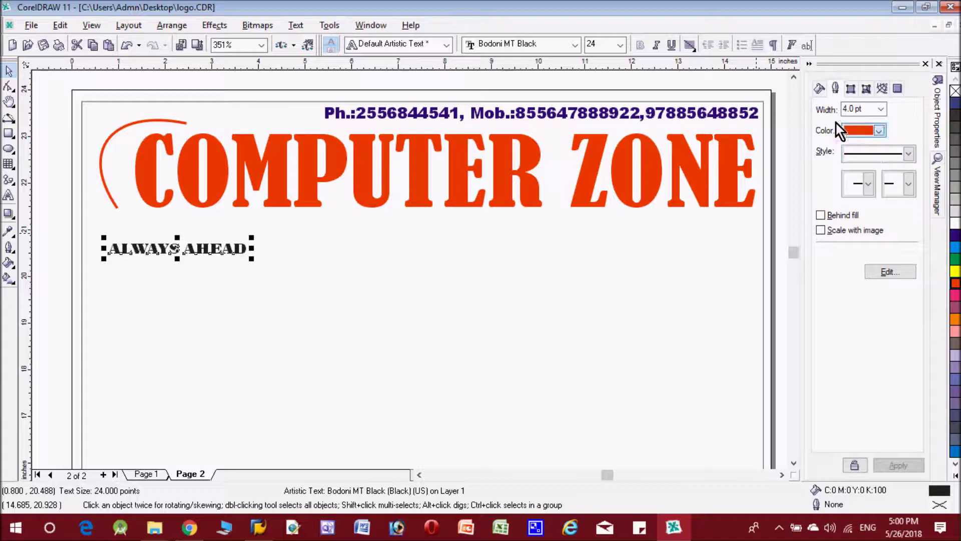
Fill ALWAYS AHEAD red and fit it along the curved arc
click(820, 89)
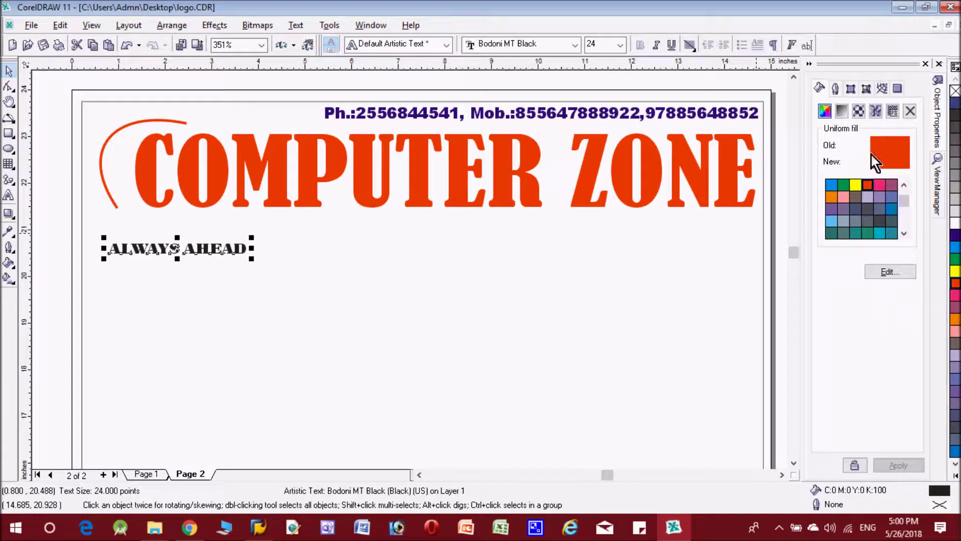
click(869, 188)
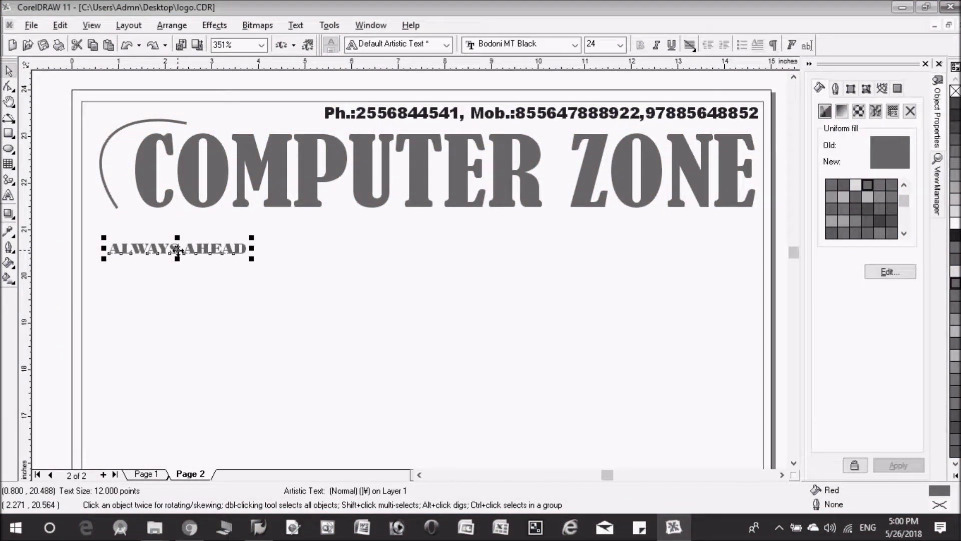
click(292, 25)
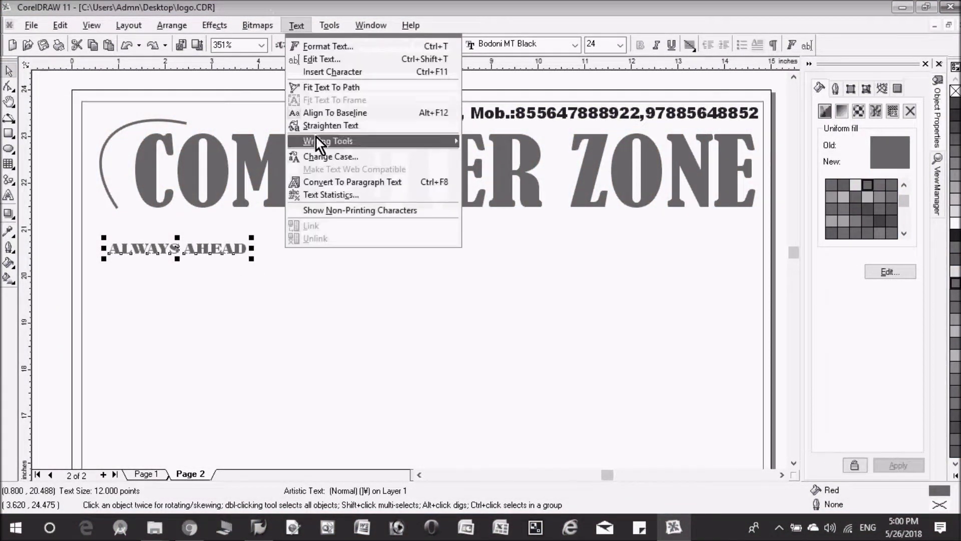
click(333, 91)
click(120, 126)
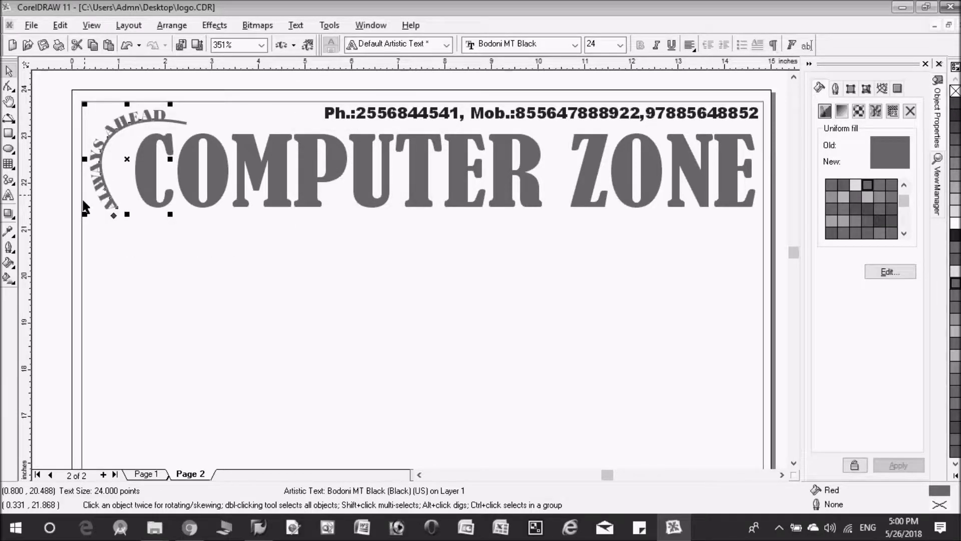
drag(114, 215, 111, 210)
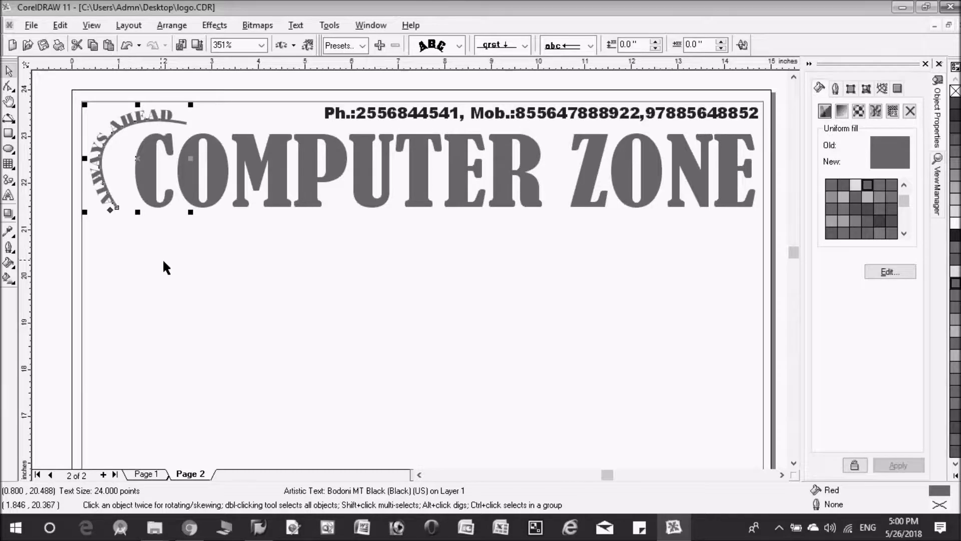
click(171, 273)
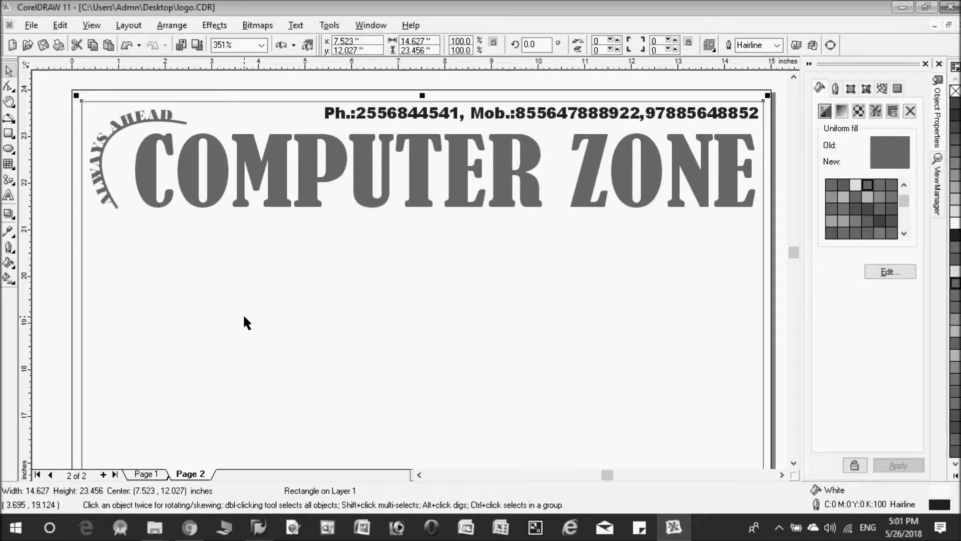
Offset the curved text 0.1 inch outward from the arc
click(133, 116)
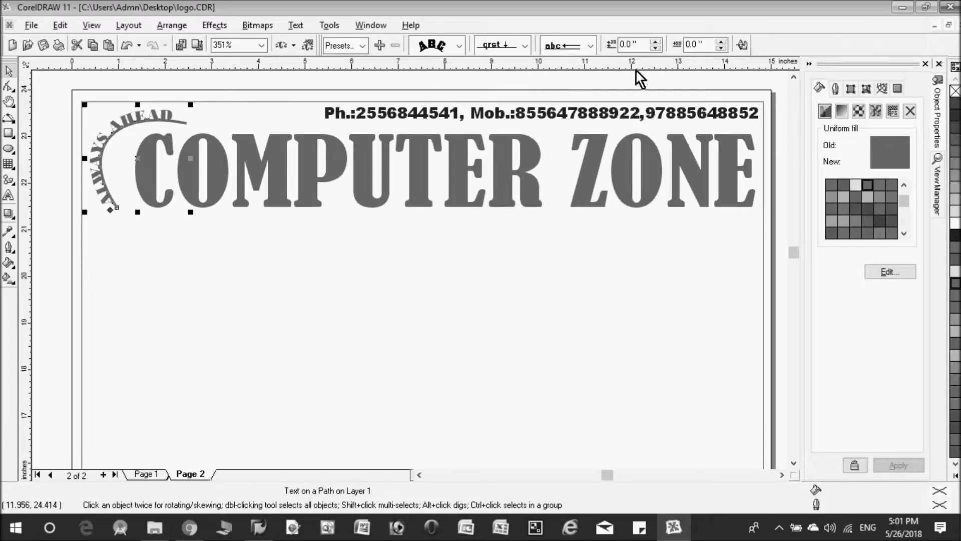
click(655, 41)
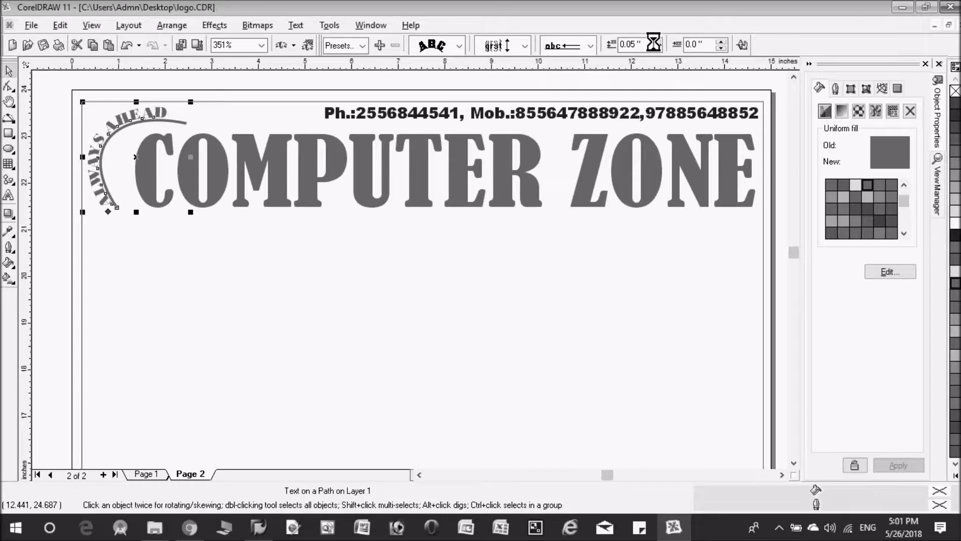
click(654, 41)
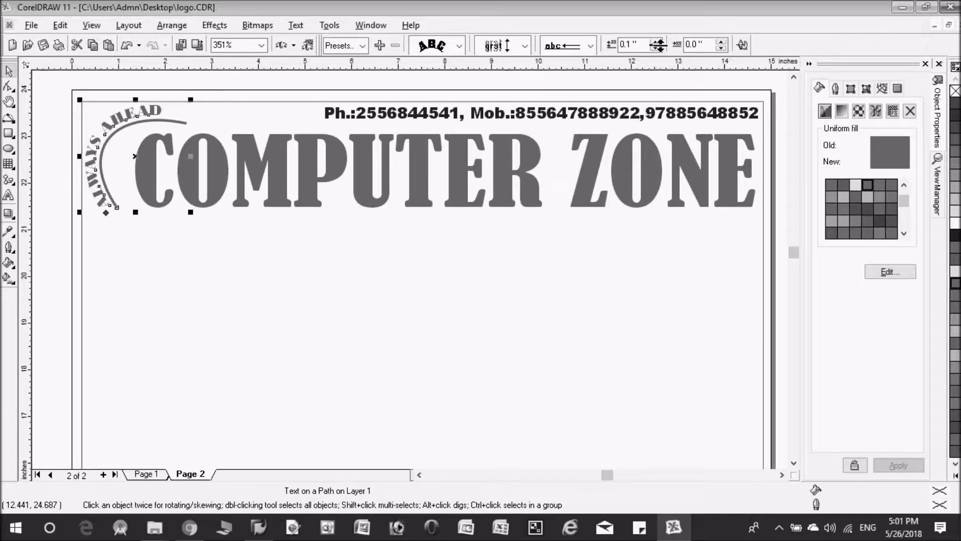
Draw a wide 15.461 x 0.901 inch rectangle below the heading
click(279, 351)
drag(118, 427, 710, 485)
mouse_move(710, 289)
mouse_down()
mouse_move(739, 287)
mouse_move(738, 267)
mouse_up()
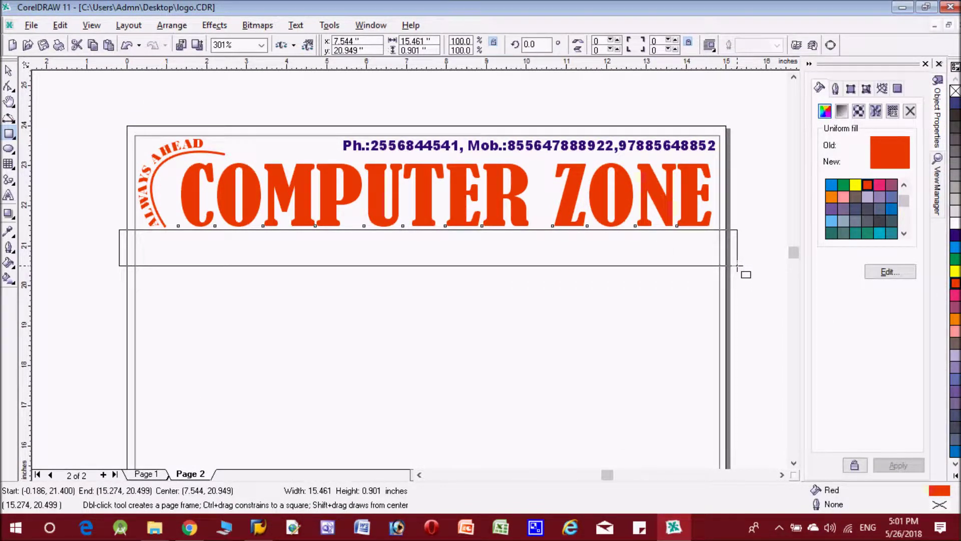
Fill the wide bar dark blue and place a duplicate further down the page
drag(737, 266, 738, 267)
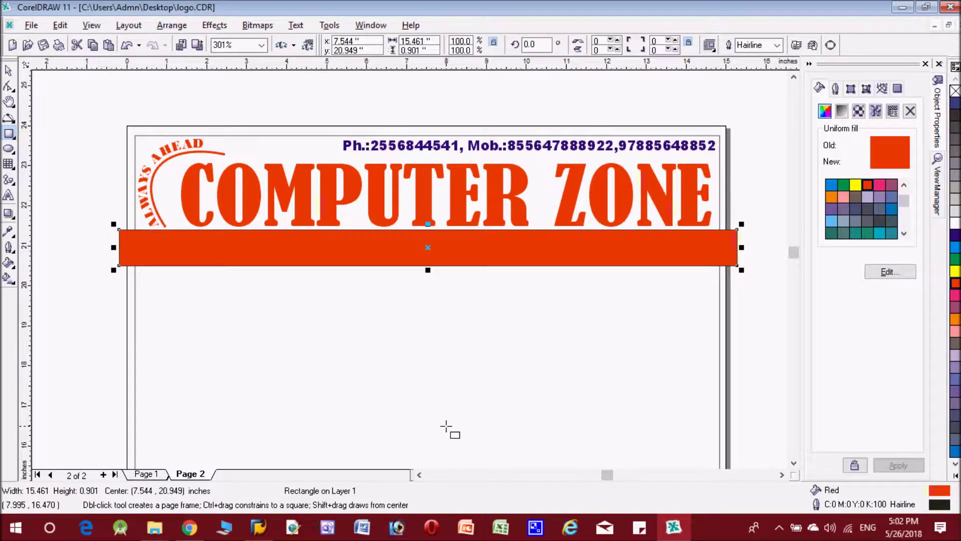
click(955, 103)
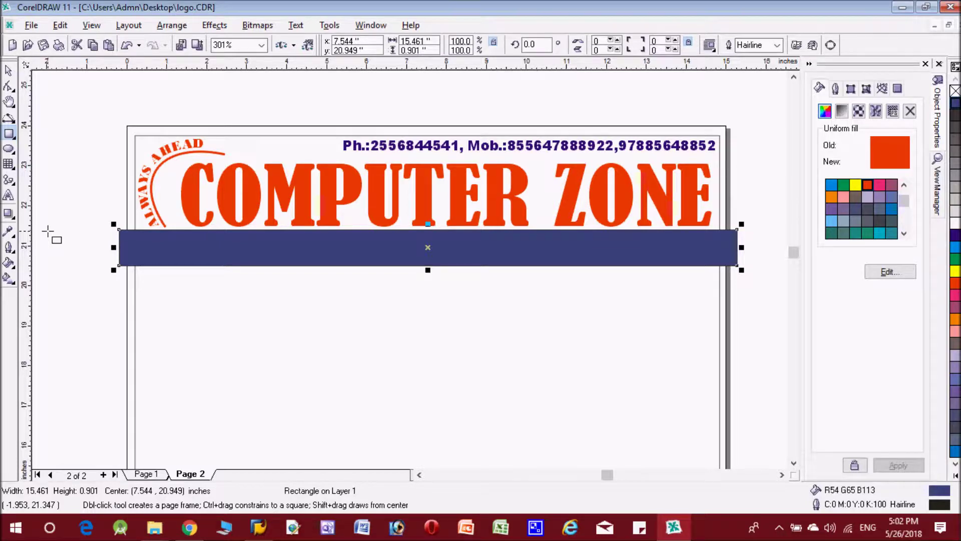
key(space)
key(ctrl+d)
drag(436, 239, 430, 336)
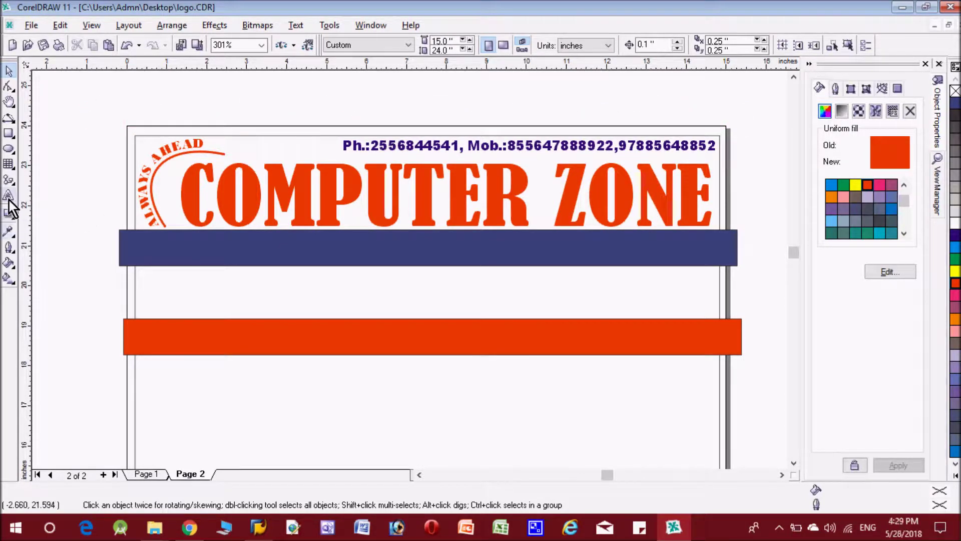
Add a white services line on the blue band and start the shop address on the lower band
click(9, 197)
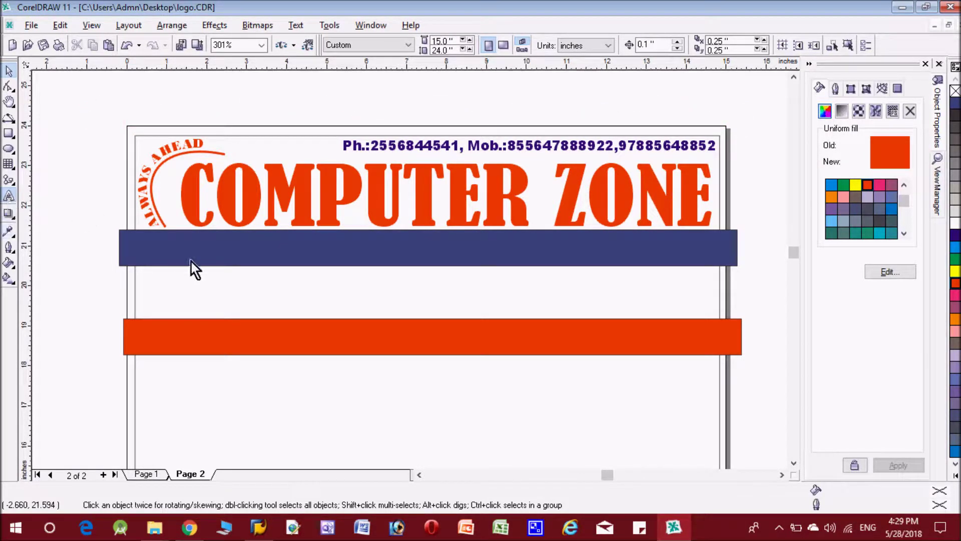
click(132, 244)
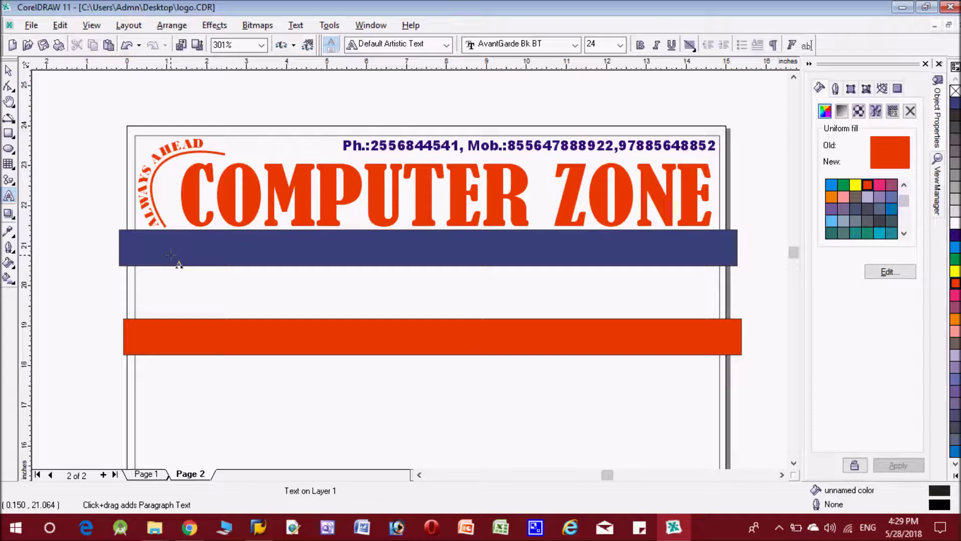
text(C)
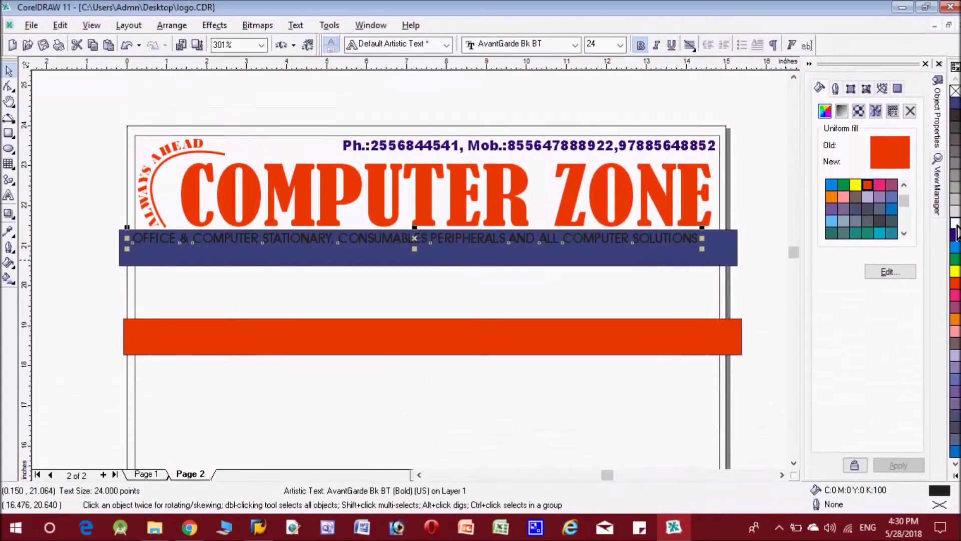
click(955, 224)
drag(416, 256, 415, 263)
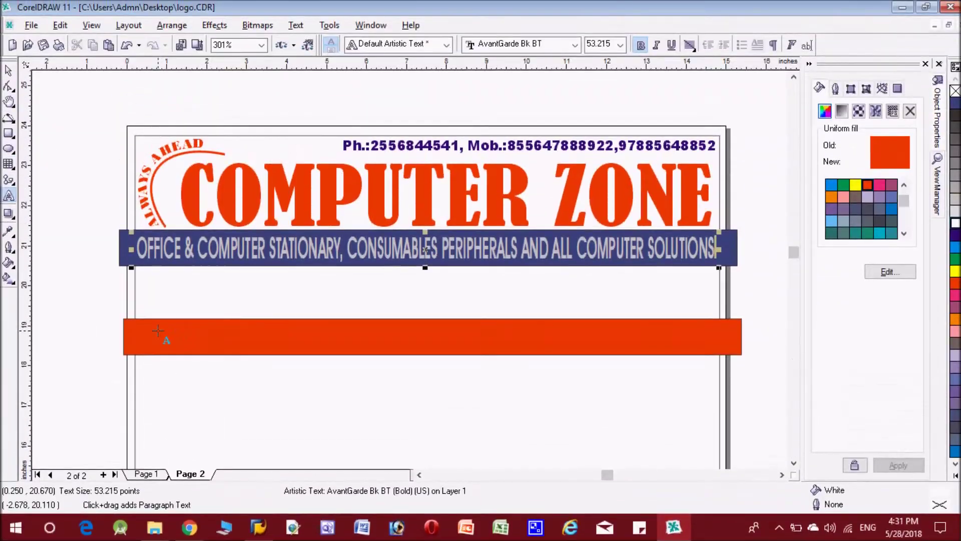
click(154, 331)
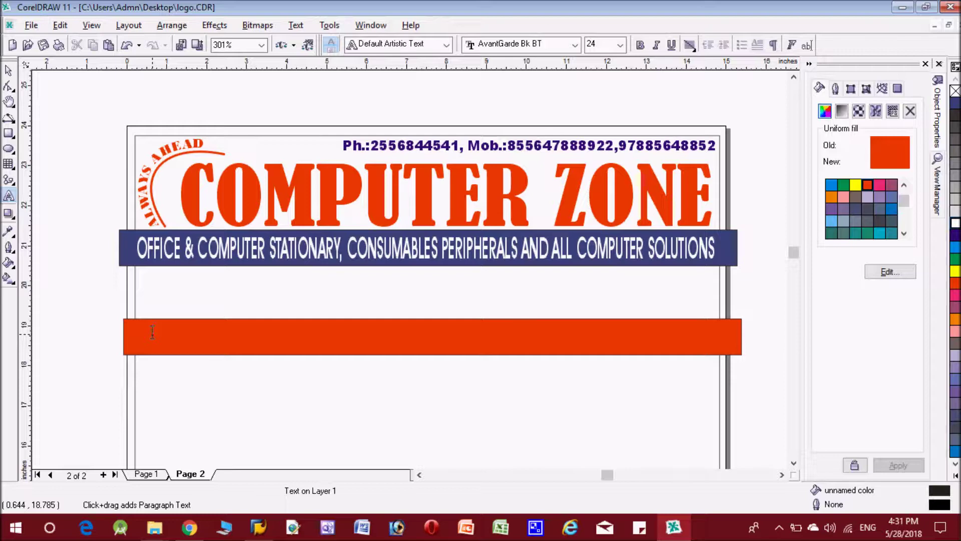
text(2)
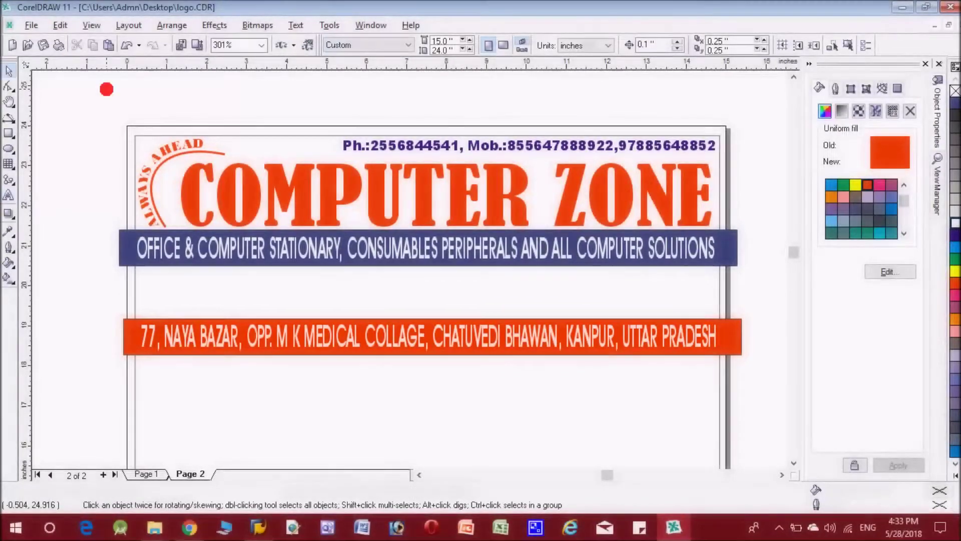
click(106, 90)
text(USE POWERC)
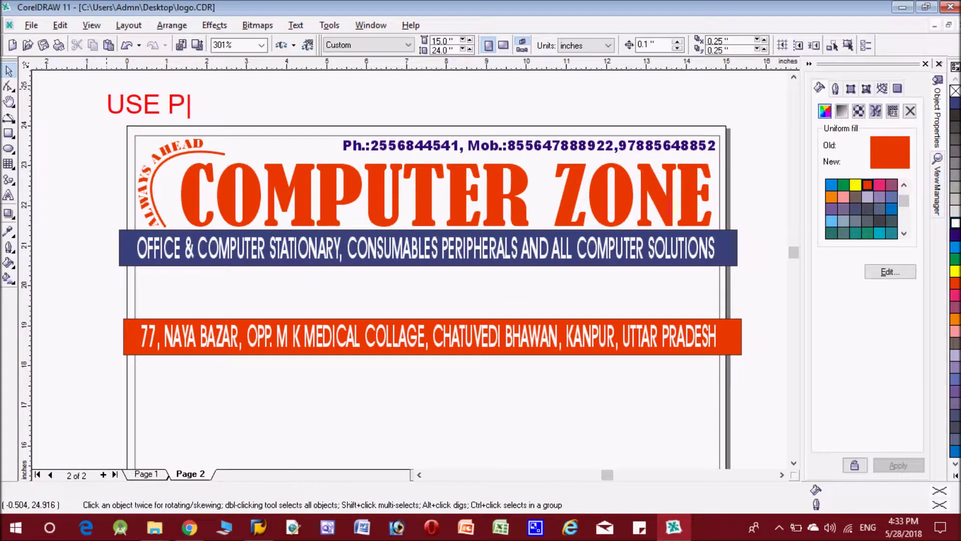
text(LIP)
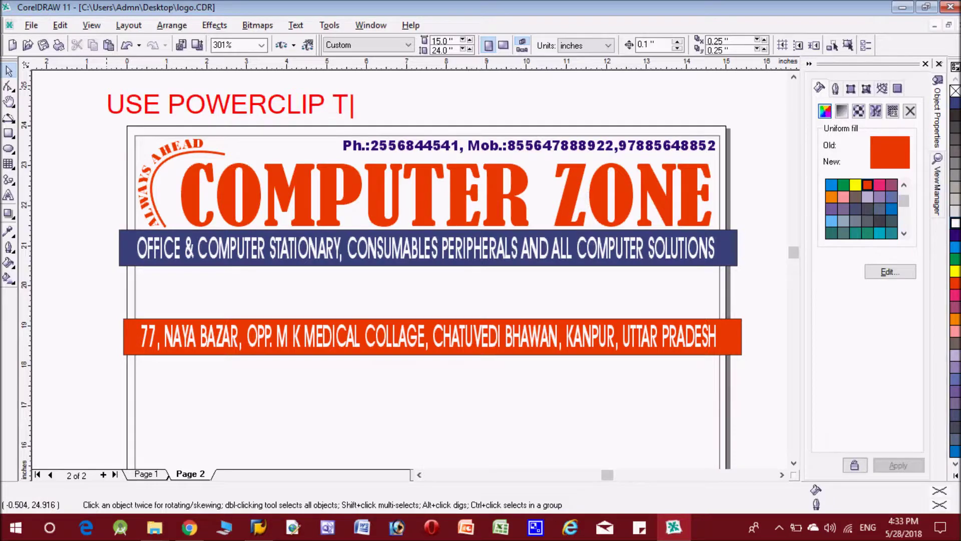
text( TO SEND AN OBJECT INTO)
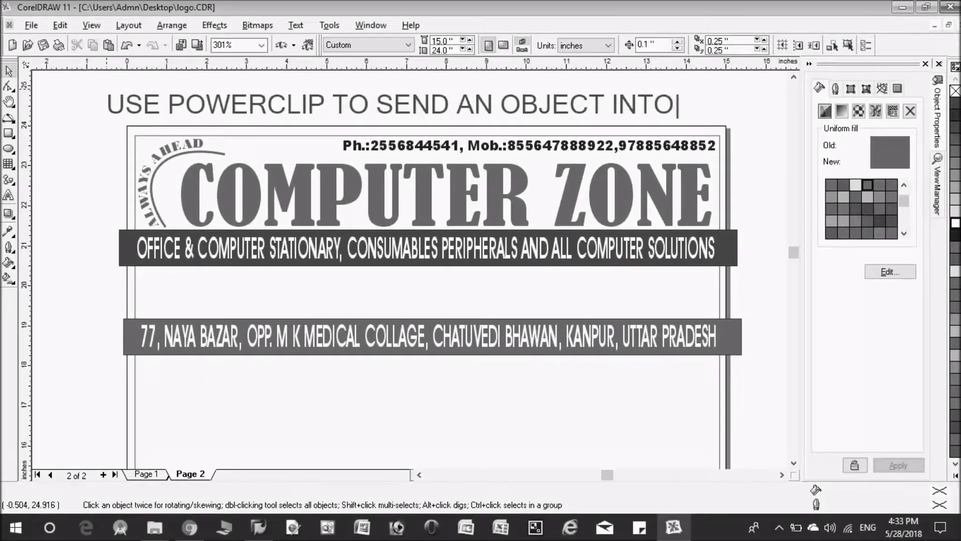
text( ANOTER)
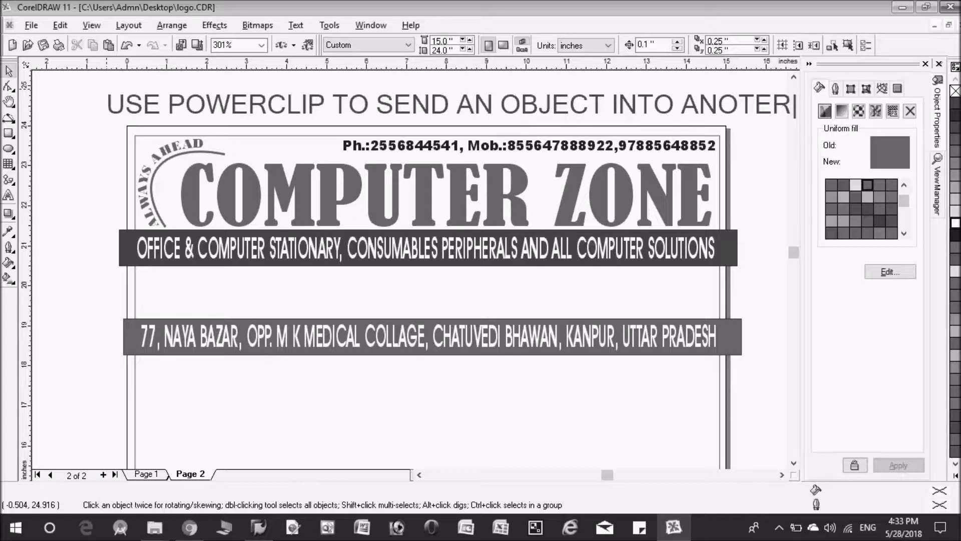
key(ctrl+z)
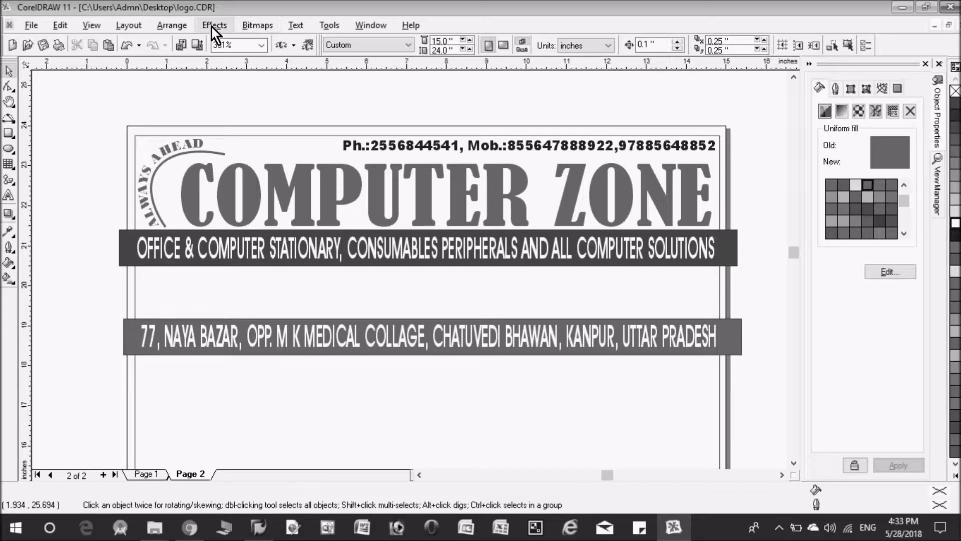
PowerClip the dark services strip inside the page border rectangle
click(129, 262)
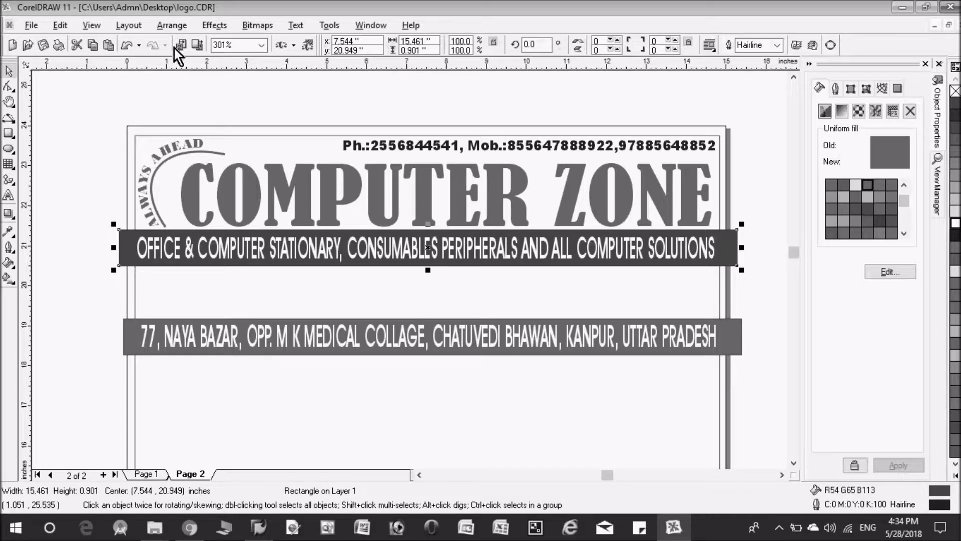
click(211, 28)
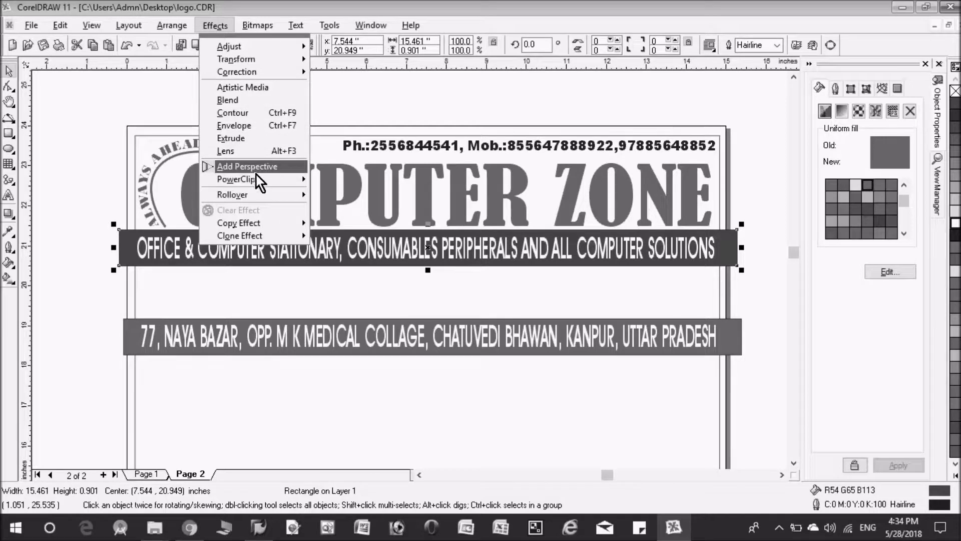
mouse_move(257, 179)
click(350, 185)
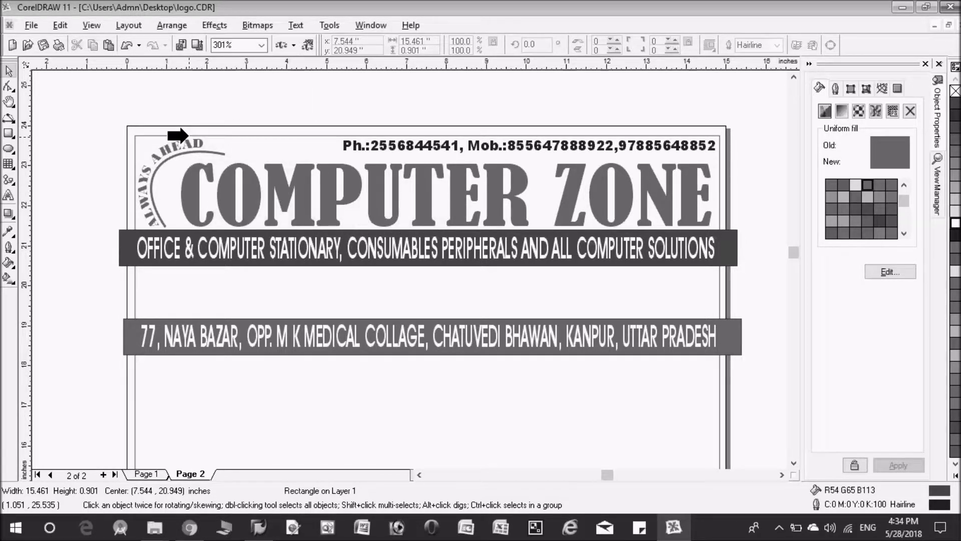
click(224, 135)
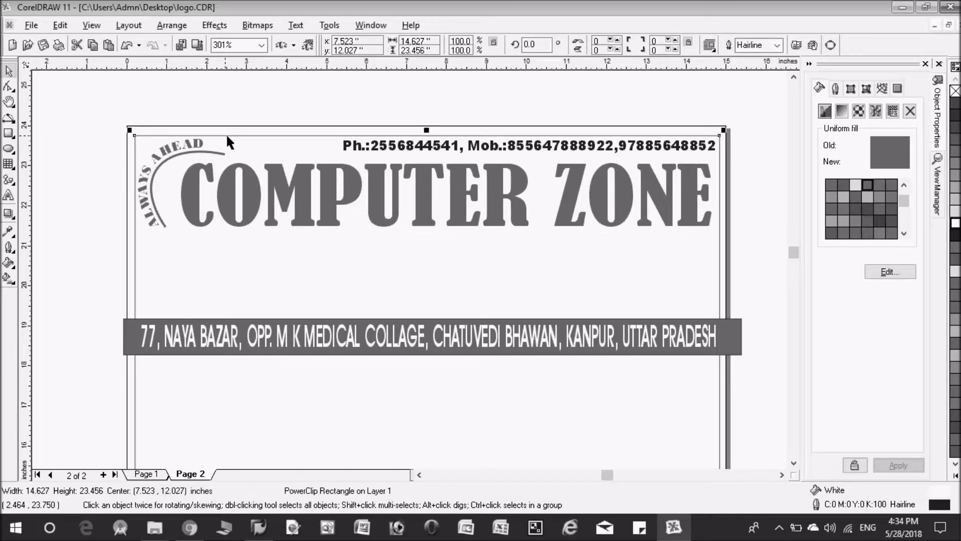
PowerClip the address strip inside the page border rectangle
click(180, 320)
click(221, 26)
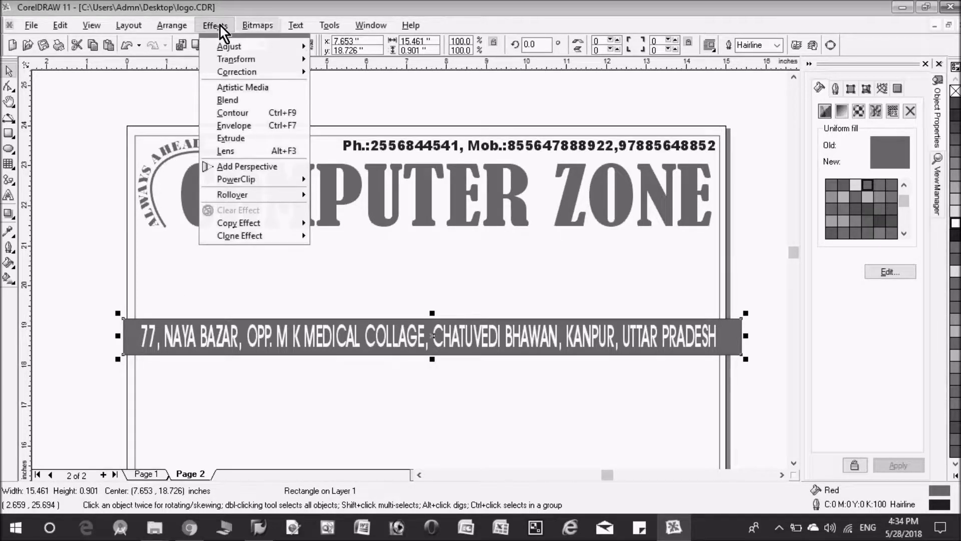
mouse_move(278, 180)
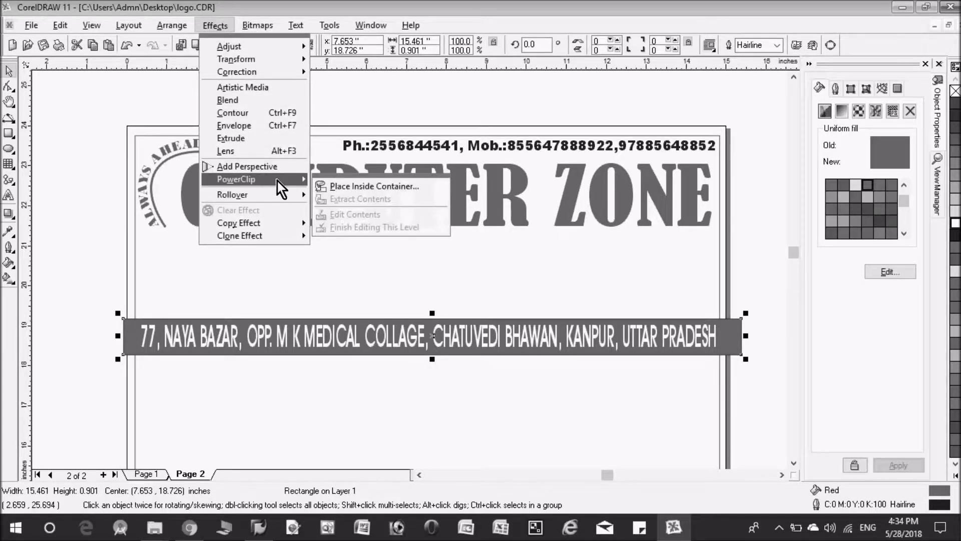
click(330, 186)
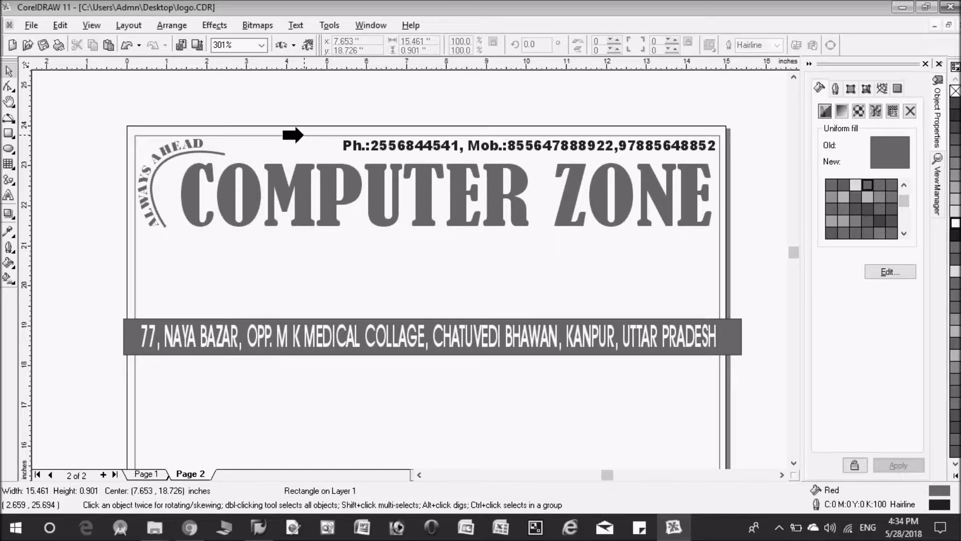
click(303, 135)
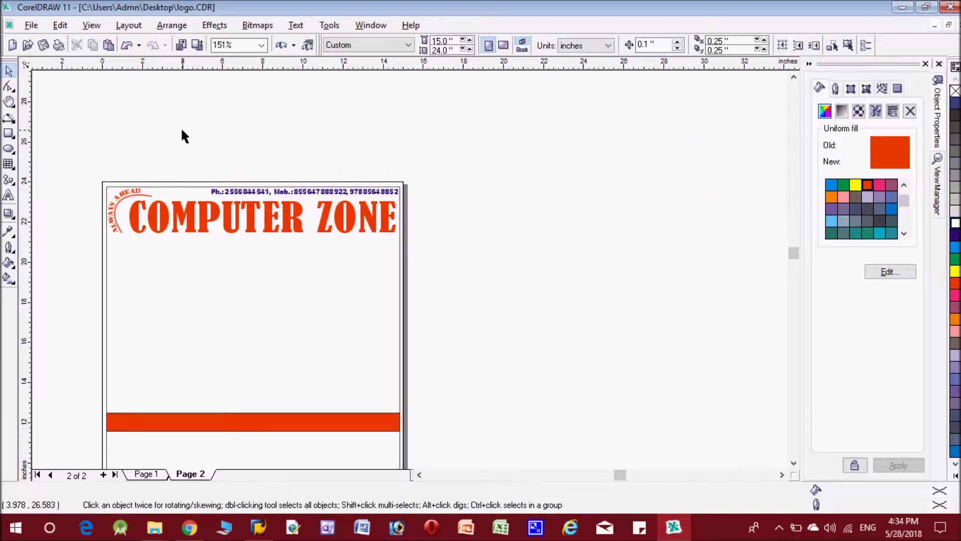
Enter the page PowerClip frame's contents for editing and bring the orange strip into view
click(377, 295)
click(384, 354)
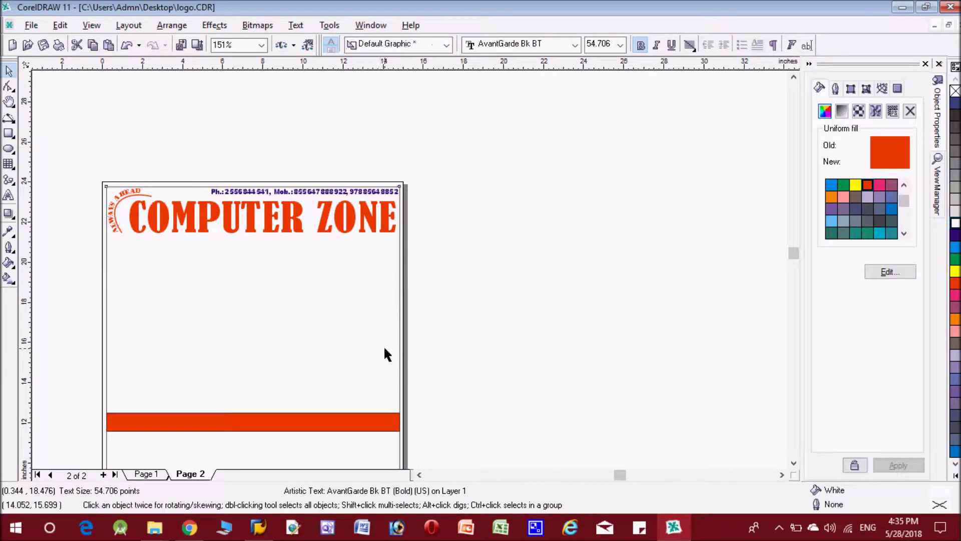
click(401, 359)
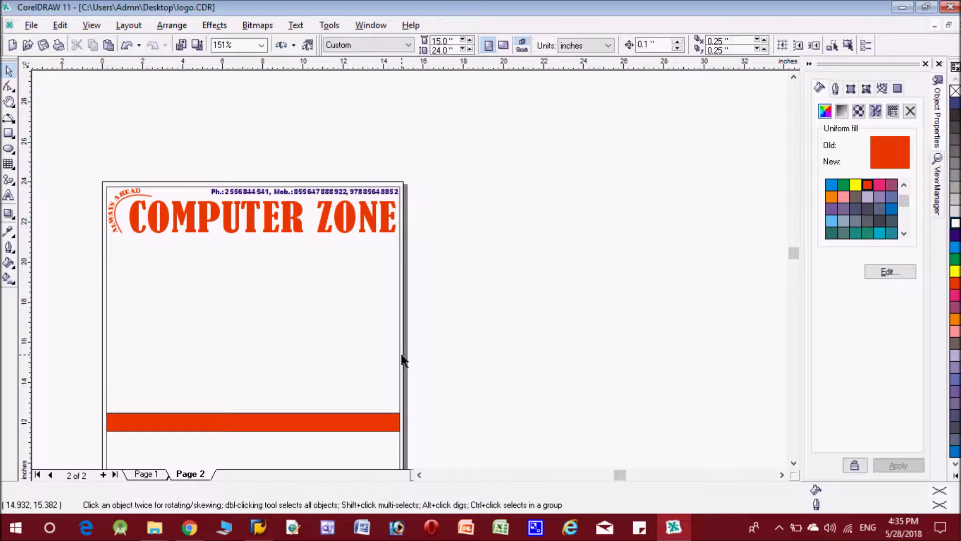
double_click(400, 359)
scroll(521, 311, down, 3)
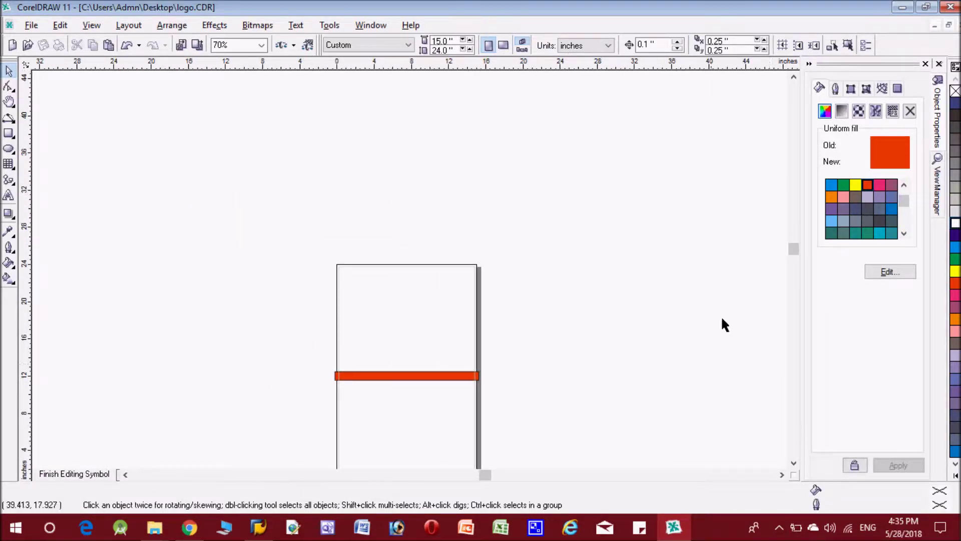
key(h)
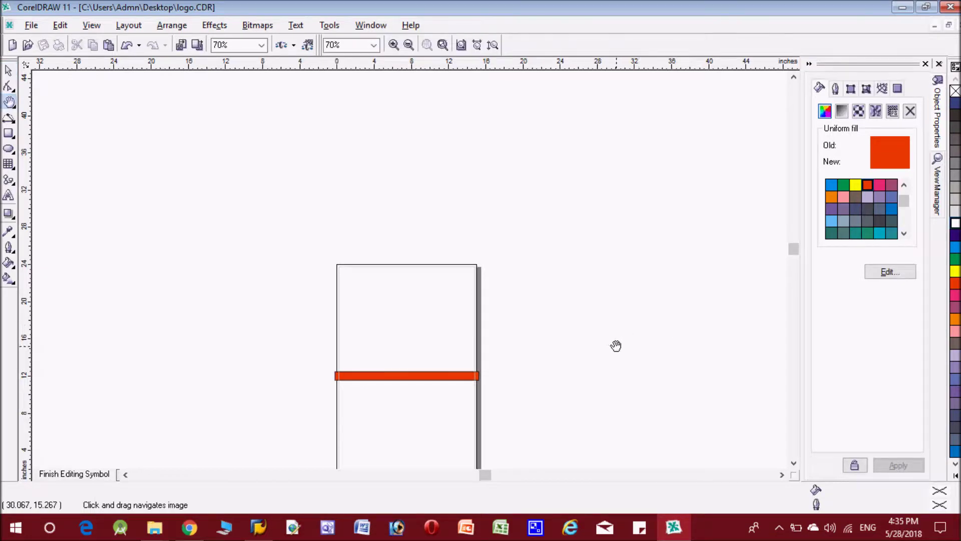
drag(616, 344, 588, 233)
scroll(525, 276, up, 3)
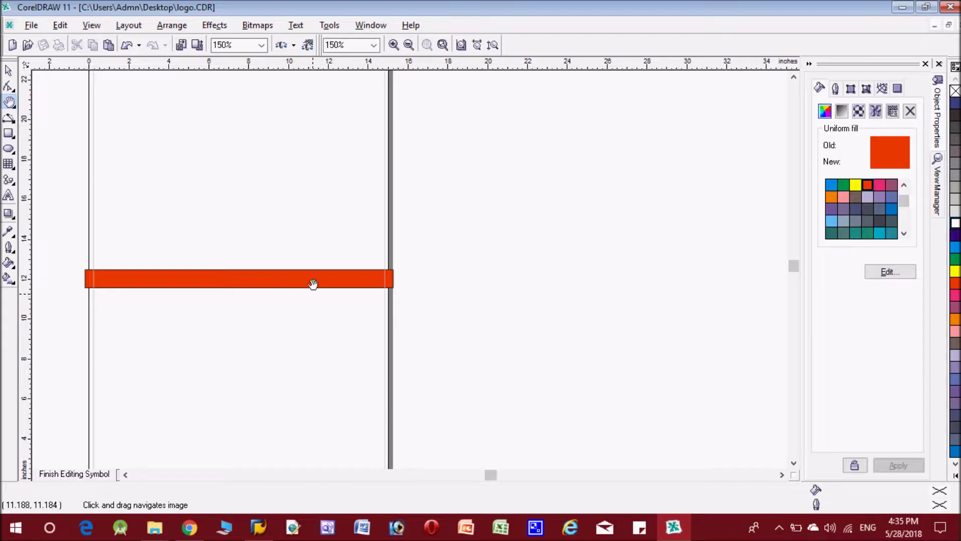
Move the orange strip up near the page top and the blue strip just beneath it
click(9, 71)
drag(228, 271, 245, 193)
scroll(304, 272, up, 1)
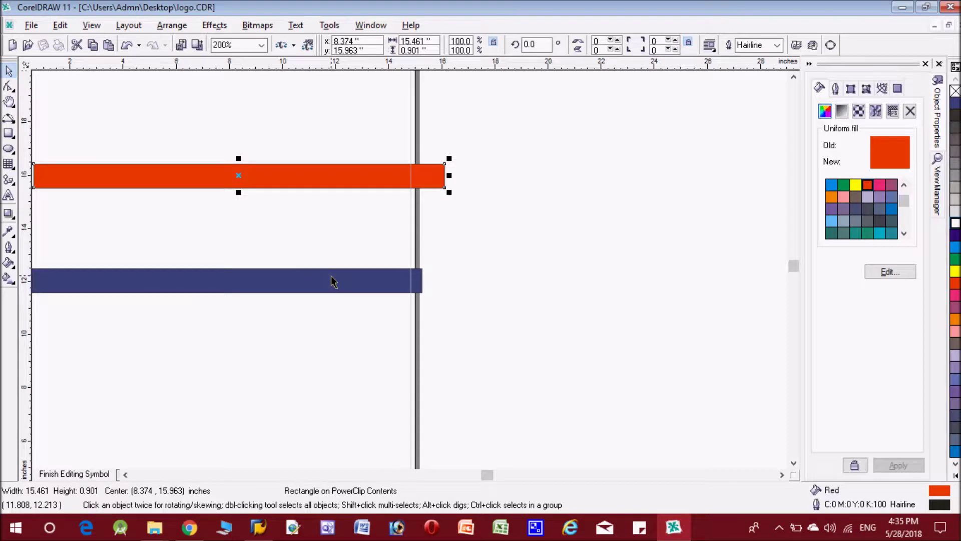
scroll(332, 281, down, 1)
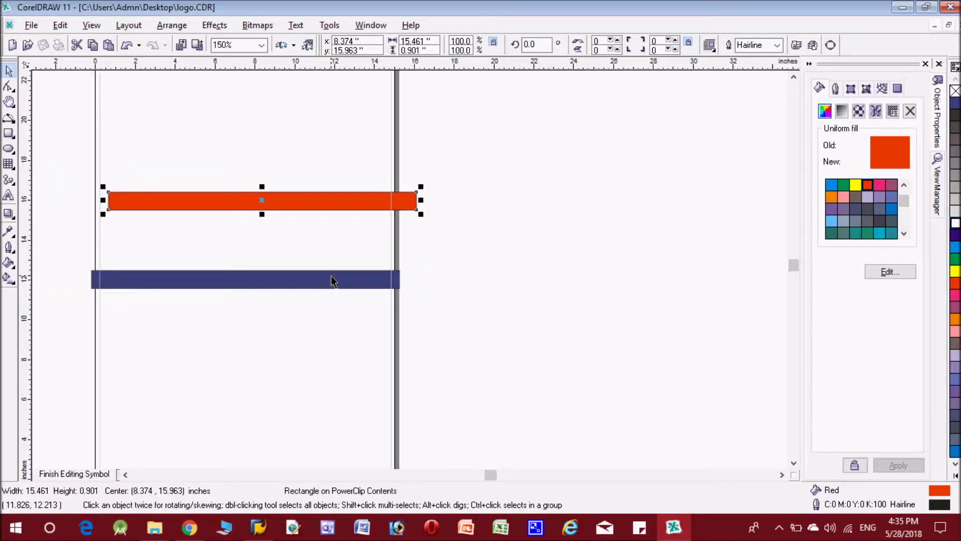
click(794, 77)
drag(262, 241, 246, 153)
click(255, 324)
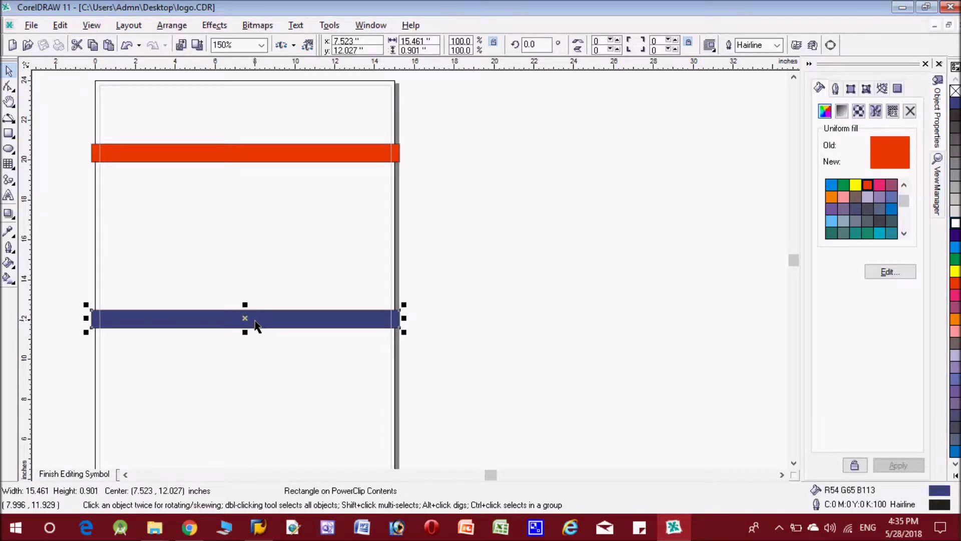
drag(245, 319, 241, 201)
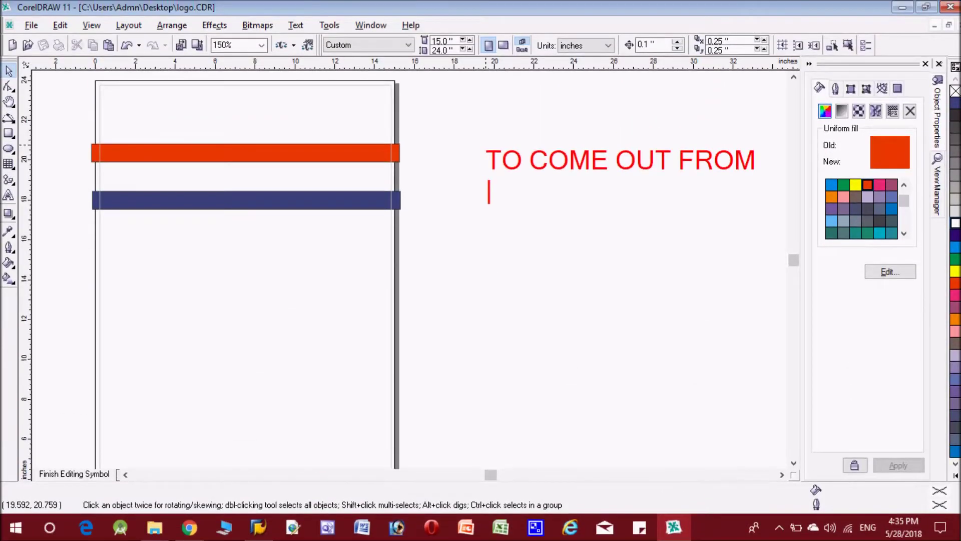
Type a three-line caption: exit POWER CLIP by clicking a blank area or out of canvas
text(POW)
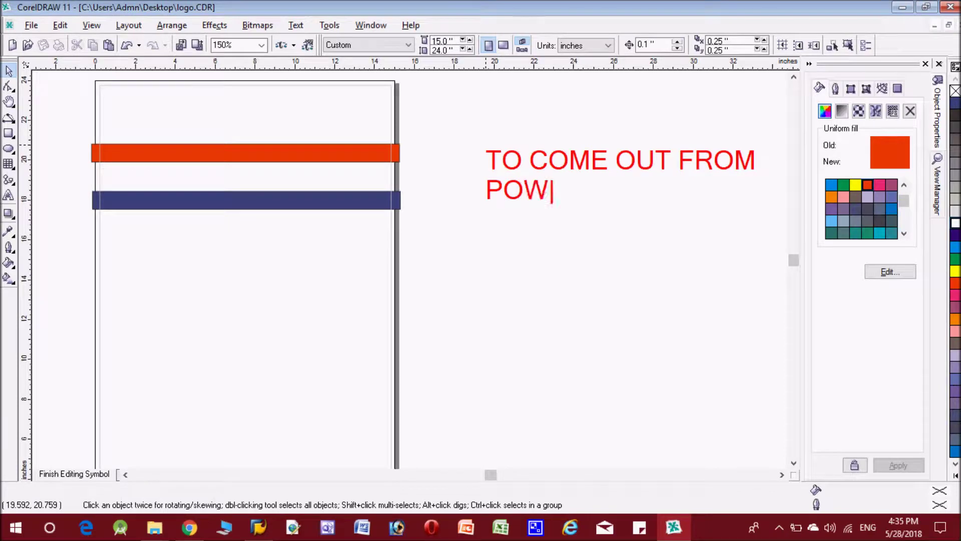
text(ER CLIP)
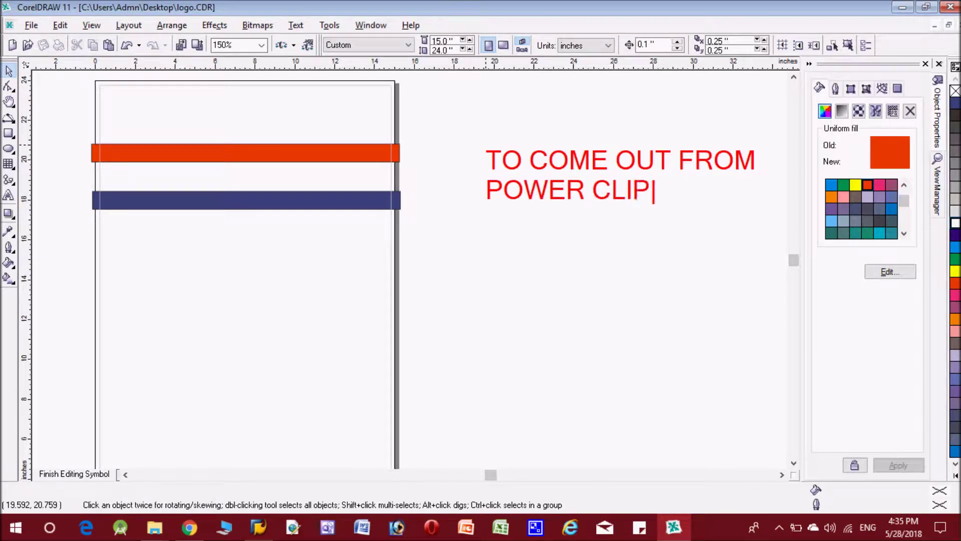
key(Return)
text(P)
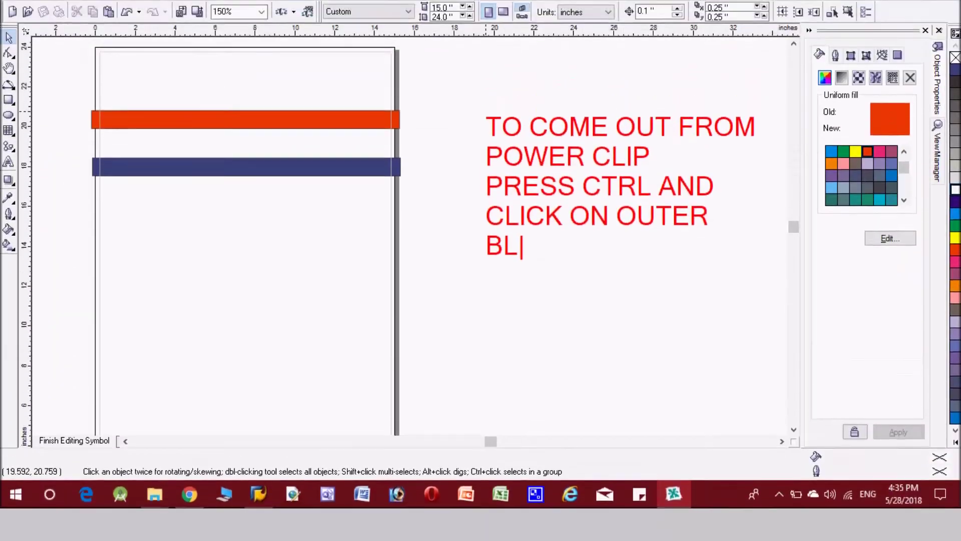
text(ANK )
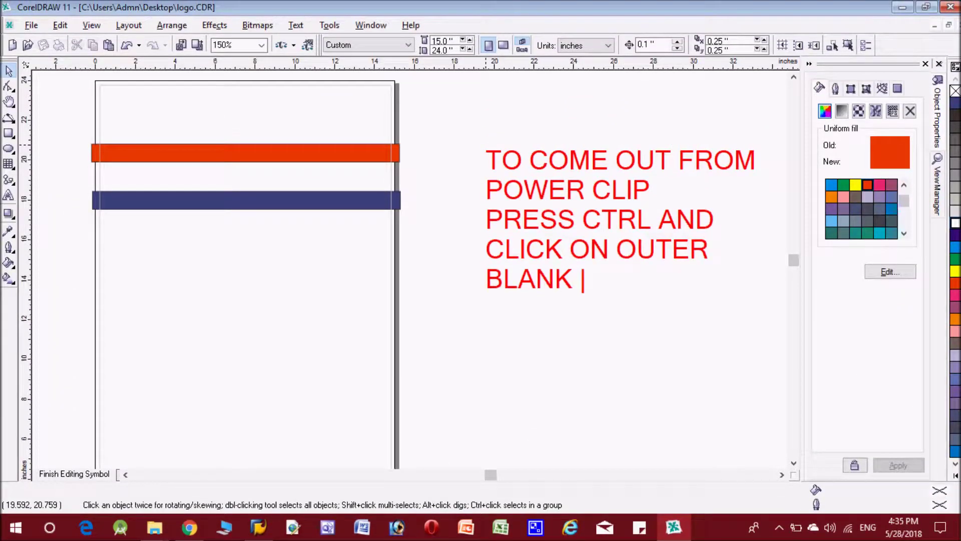
text(AREA )
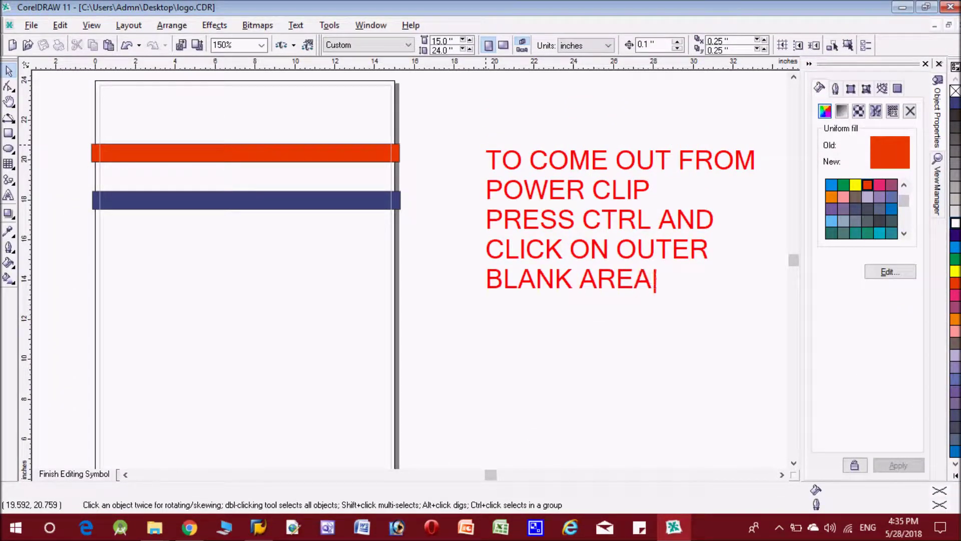
text(OR)
key(Return)
text(OUT )
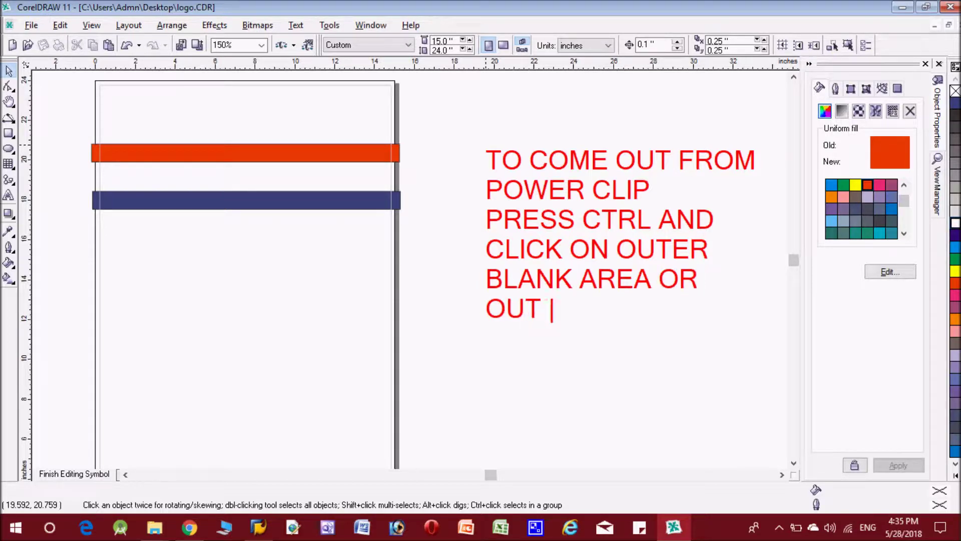
text(OF CAN)
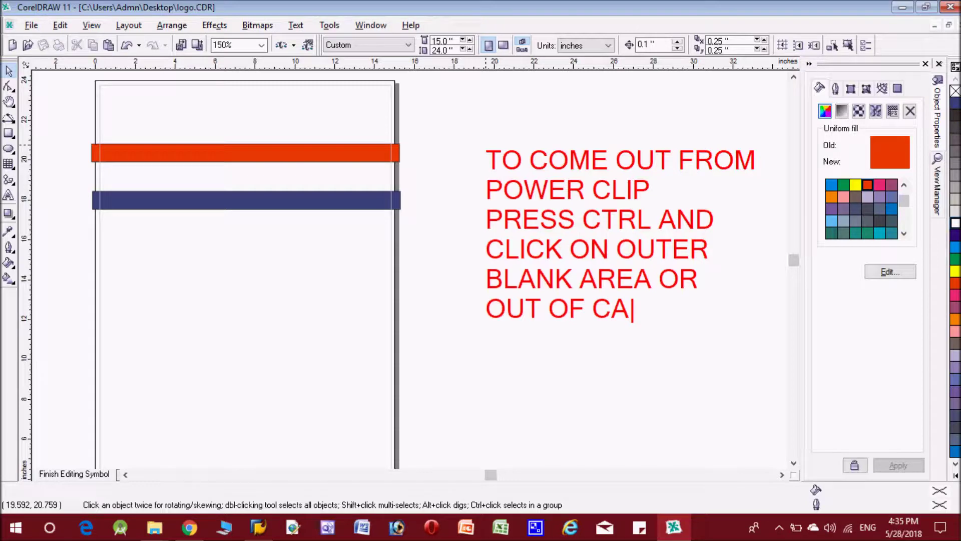
text(VAS)
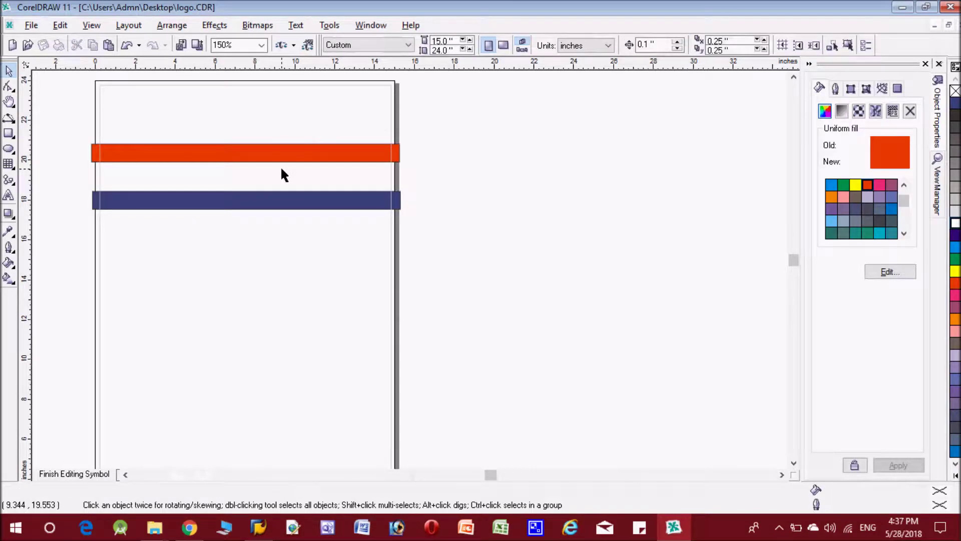
Nudge the red and blue bars up one step each inside the PowerClip, then finish editing
click(282, 170)
click(285, 162)
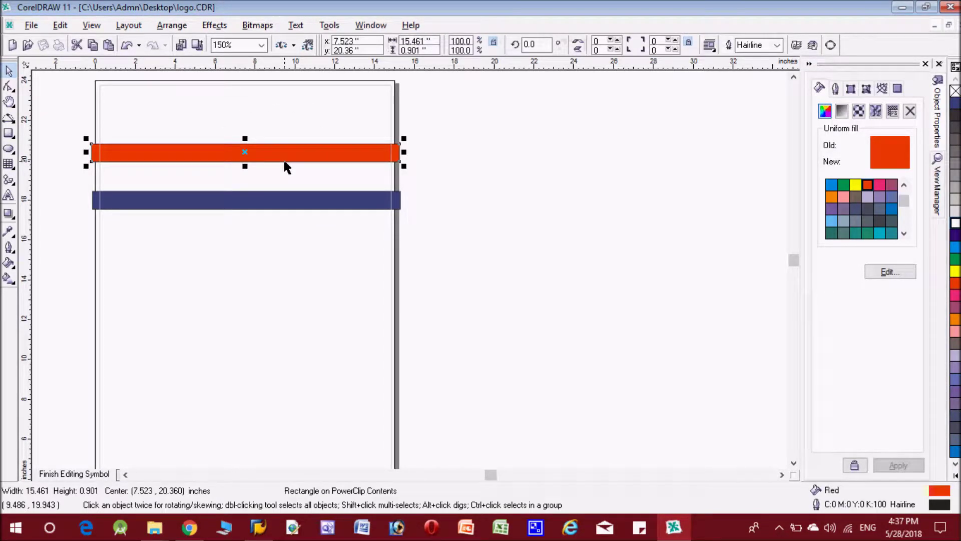
key(Up)
key(Up)
key(Up)
key(Up)
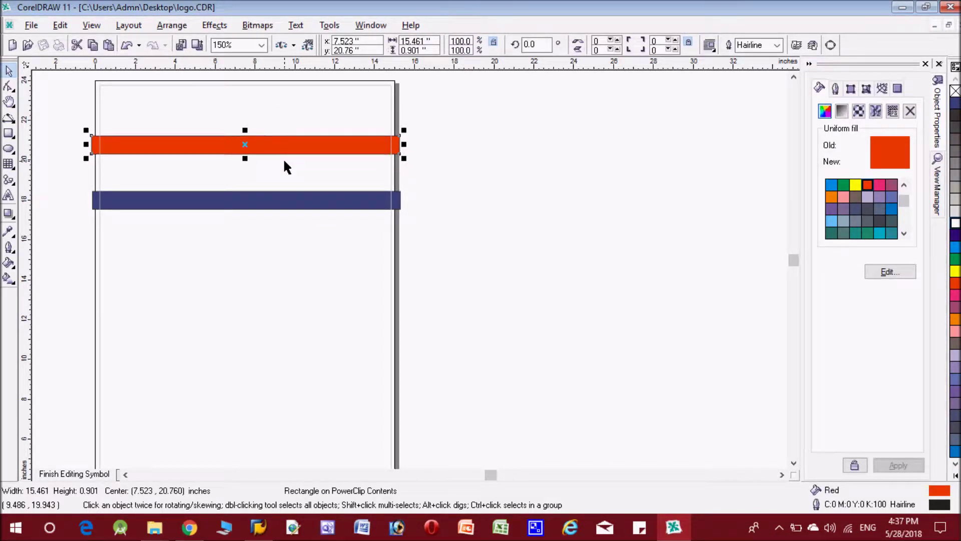
click(281, 204)
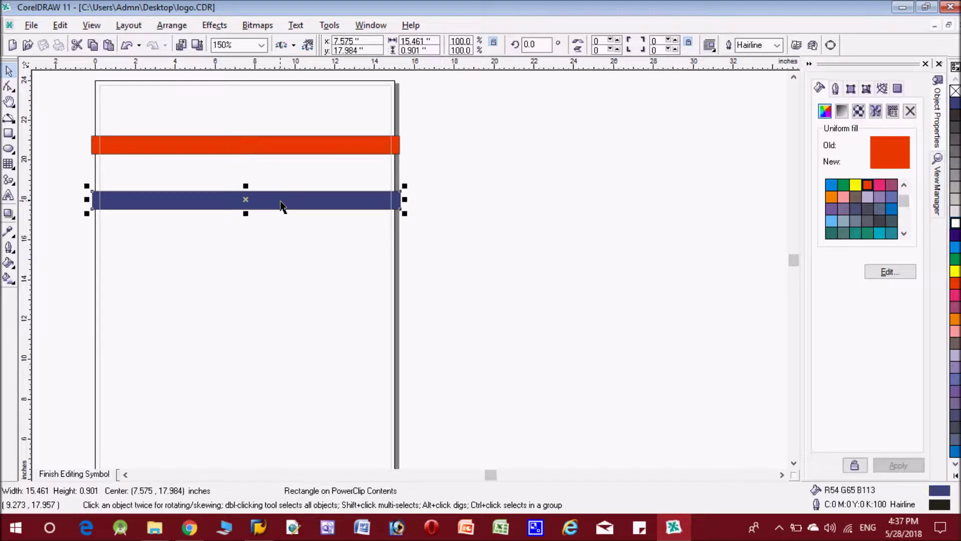
key(Up)
key(Up)
key(Up)
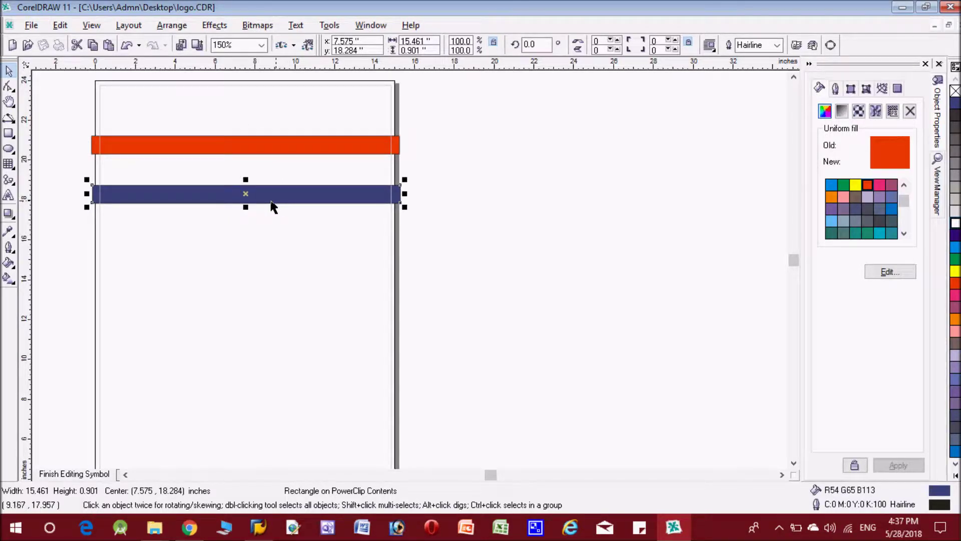
ctrl+click(550, 271)
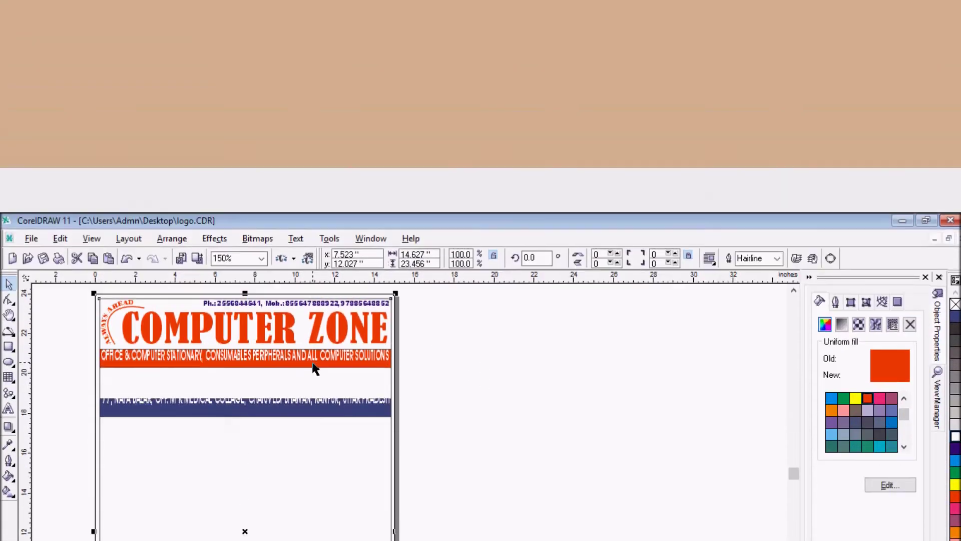
Add a dark blue 24 pt AvantGarde Bk BT e-mail line below the address bar, stretched across it
key(z)
drag(77, 358, 419, 431)
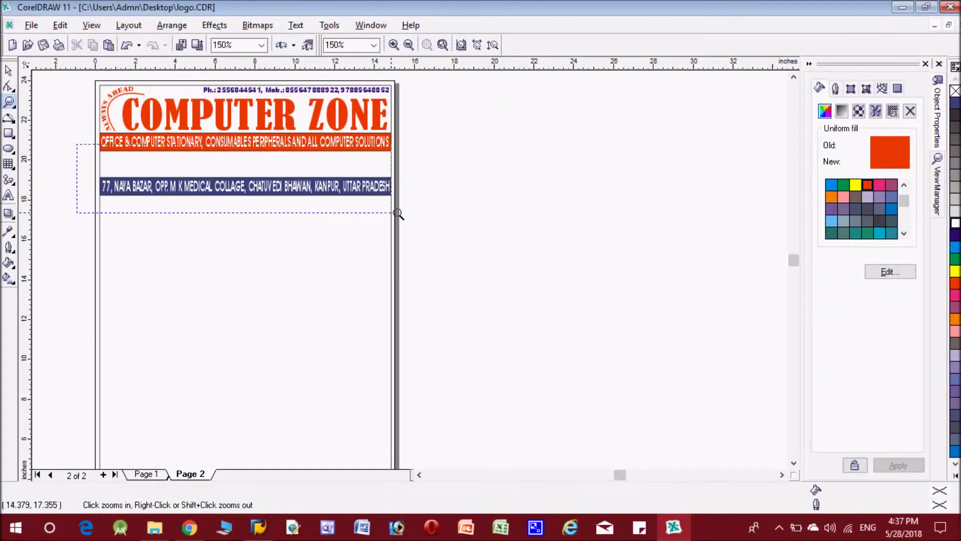
drag(419, 217, 419, 216)
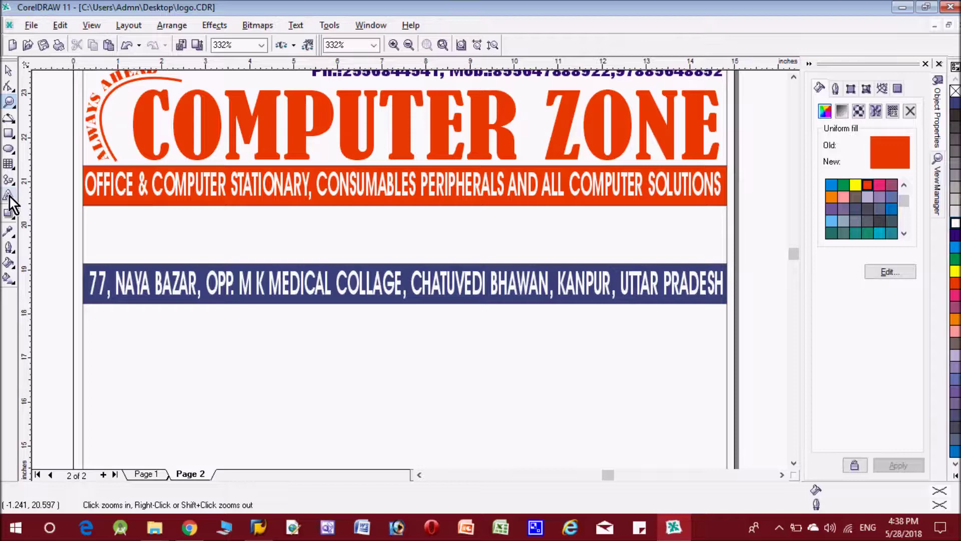
key(F8)
click(90, 310)
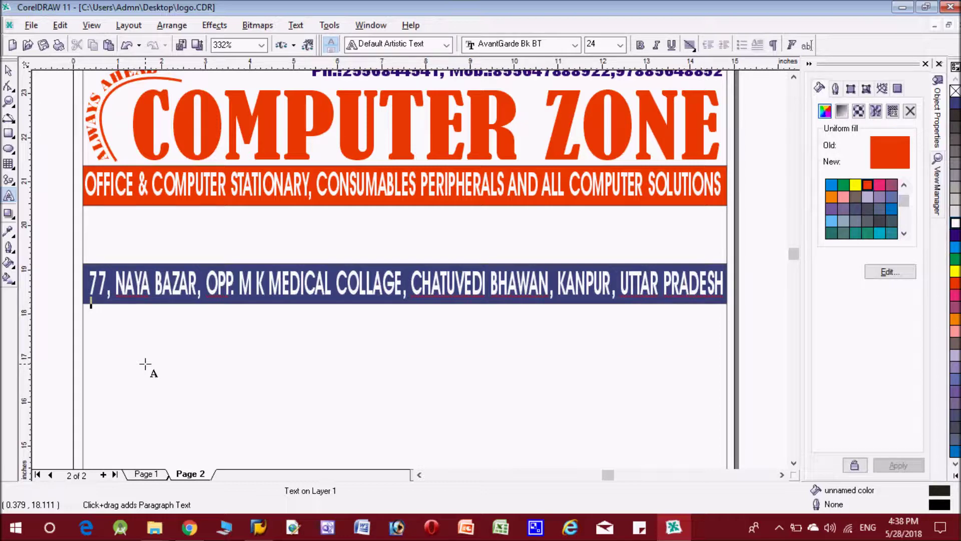
text(e)
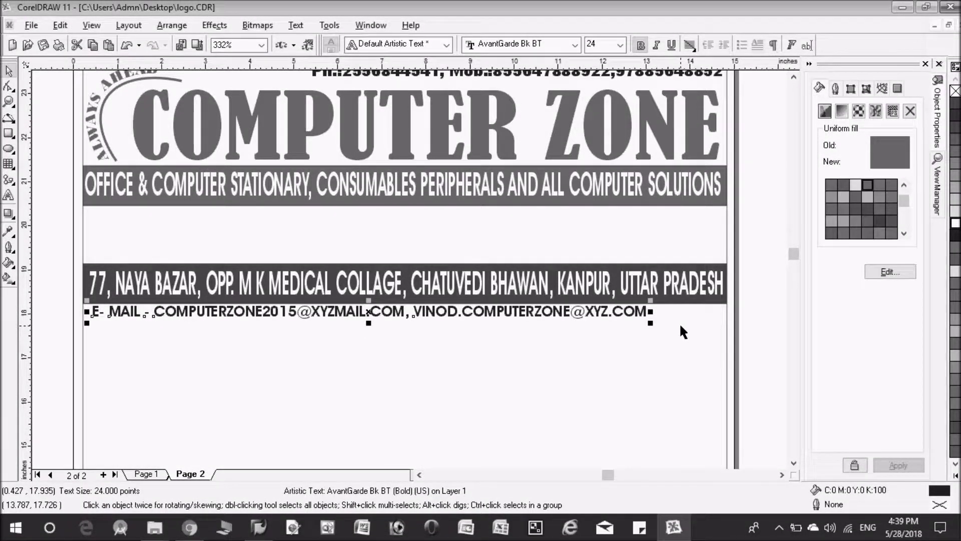
click(953, 234)
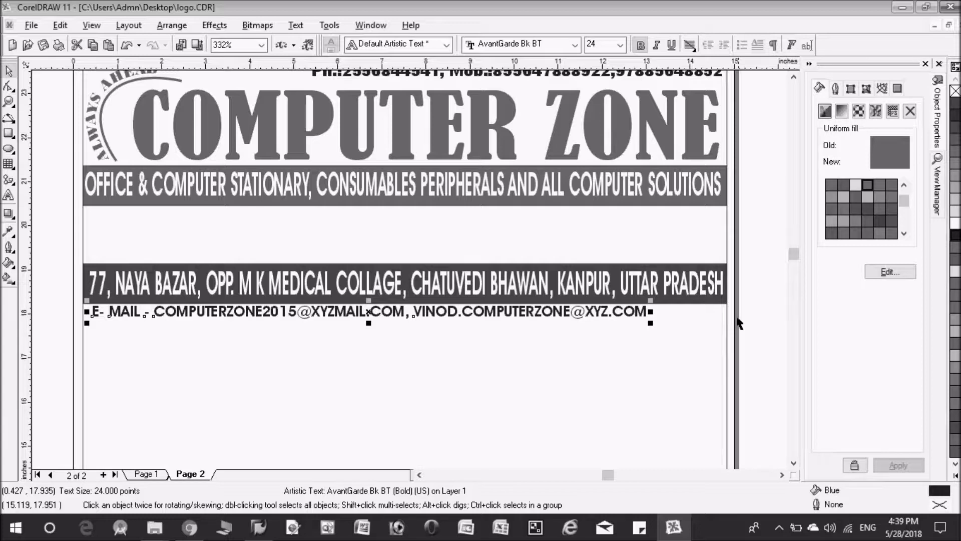
mouse_move(651, 312)
mouse_down()
mouse_move(624, 312)
mouse_move(719, 310)
mouse_up()
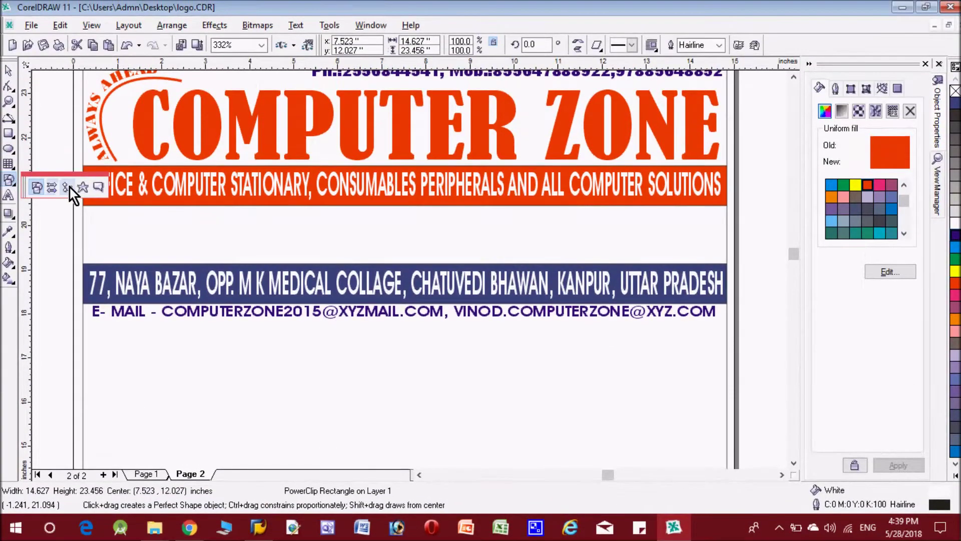
click(70, 188)
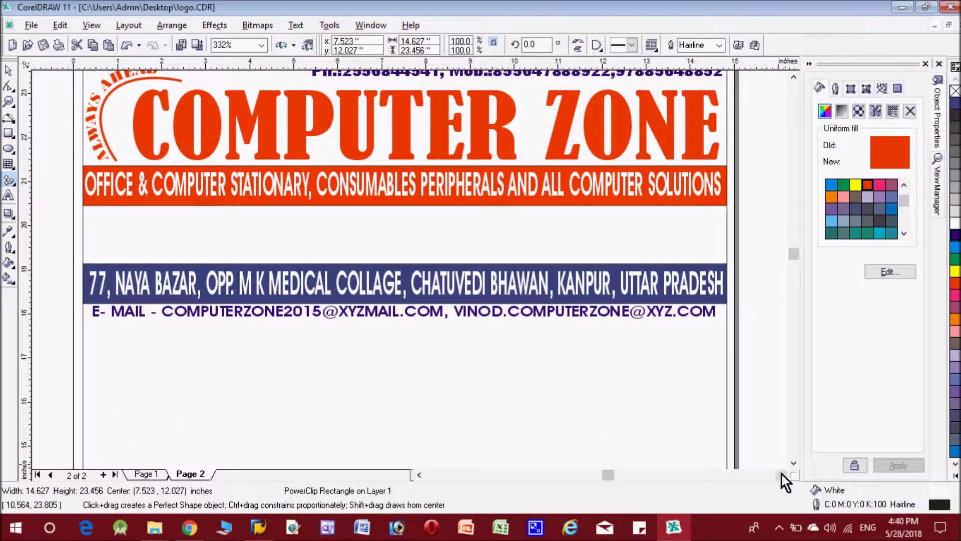
Draw a red rounded shape below the e-mail line, rotate it upright, and widen it to about 1.828 x 1.925 in
click(794, 463)
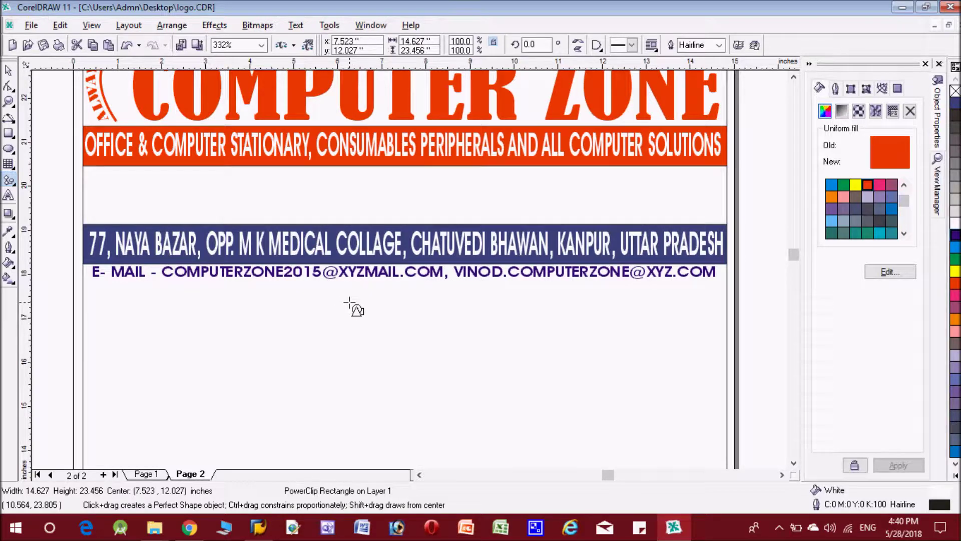
drag(361, 298, 447, 369)
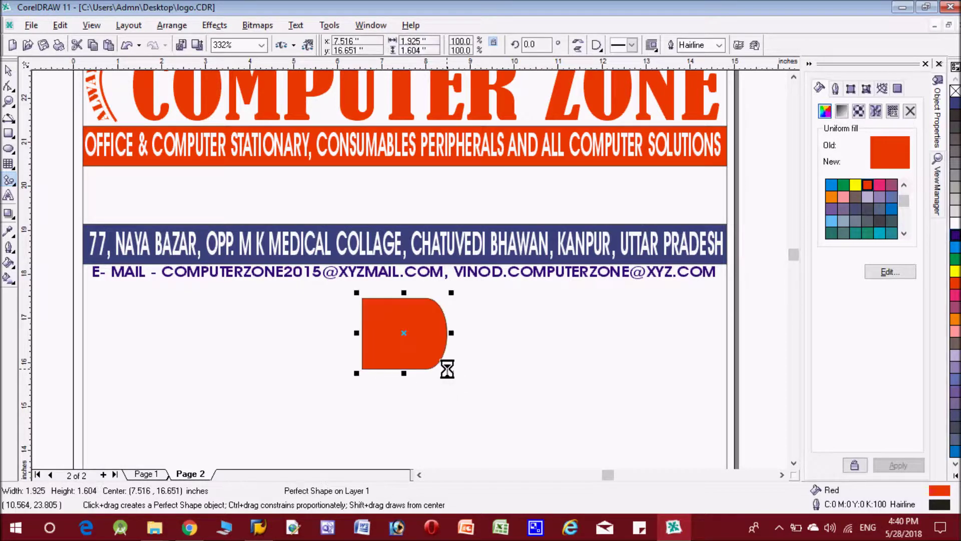
click(406, 332)
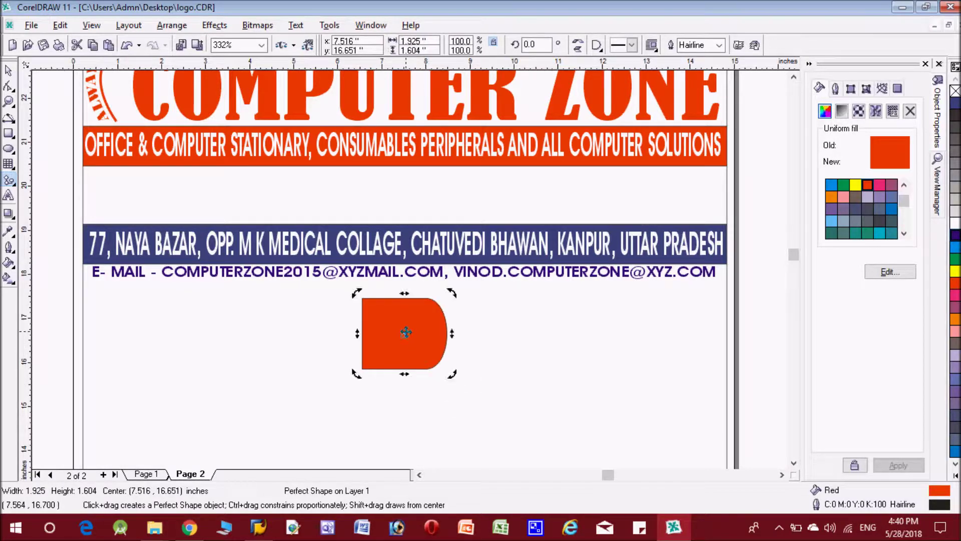
drag(452, 293, 444, 378)
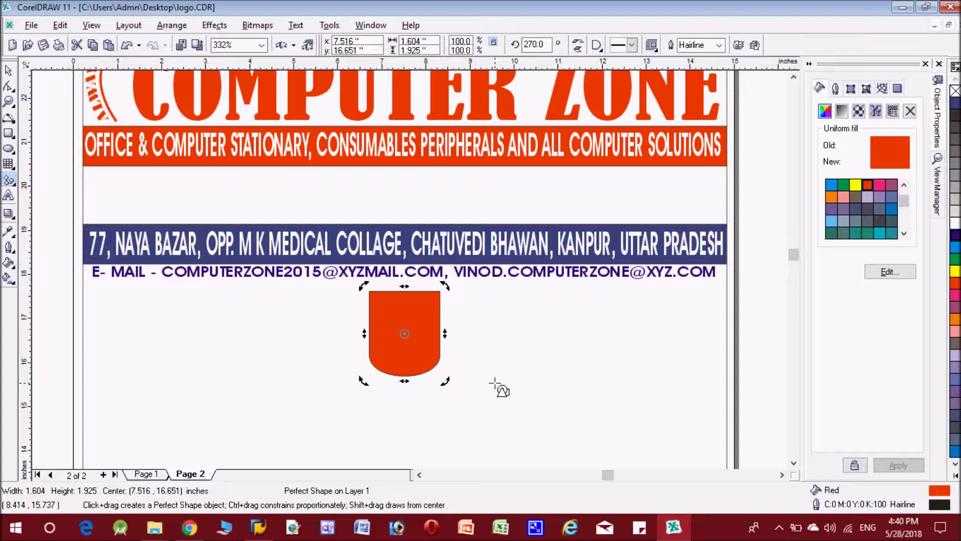
click(7, 71)
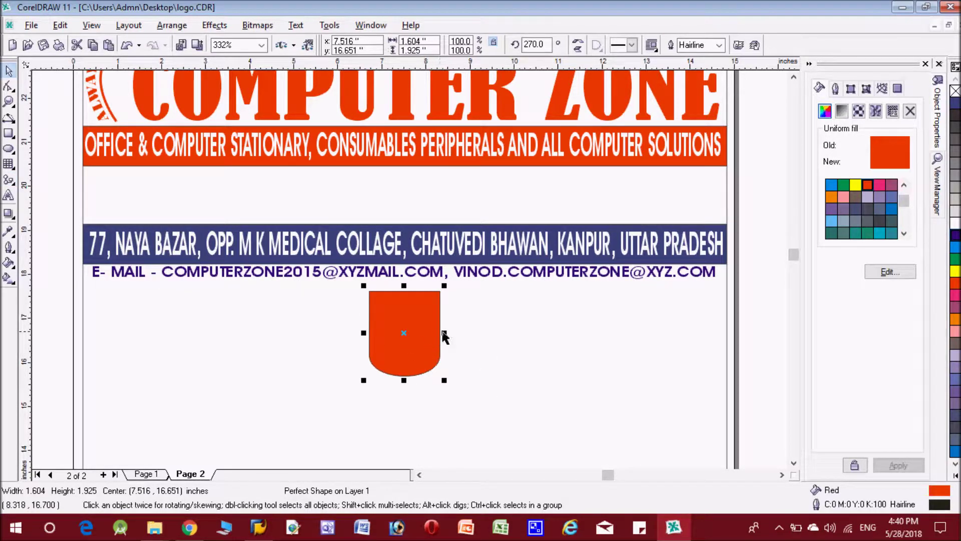
drag(444, 332, 454, 332)
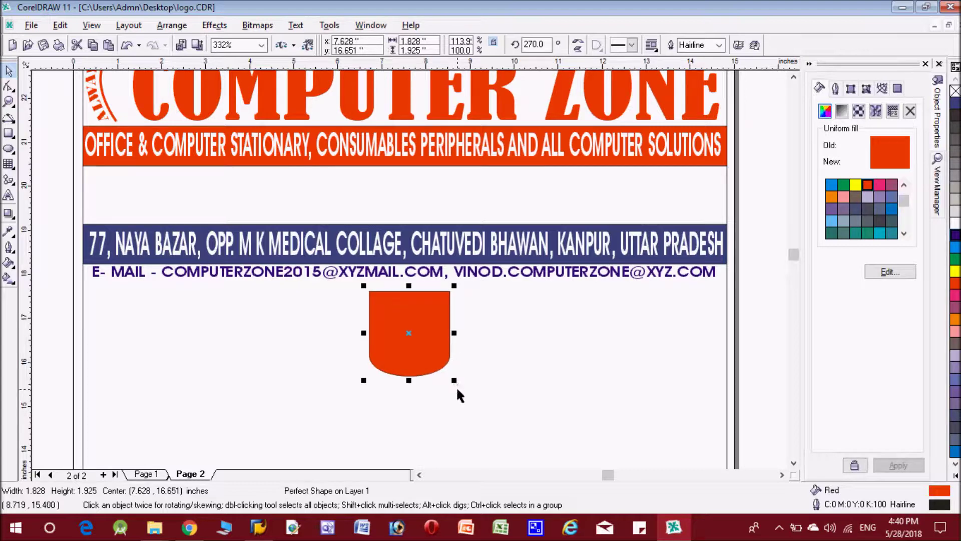
click(154, 327)
click(8, 196)
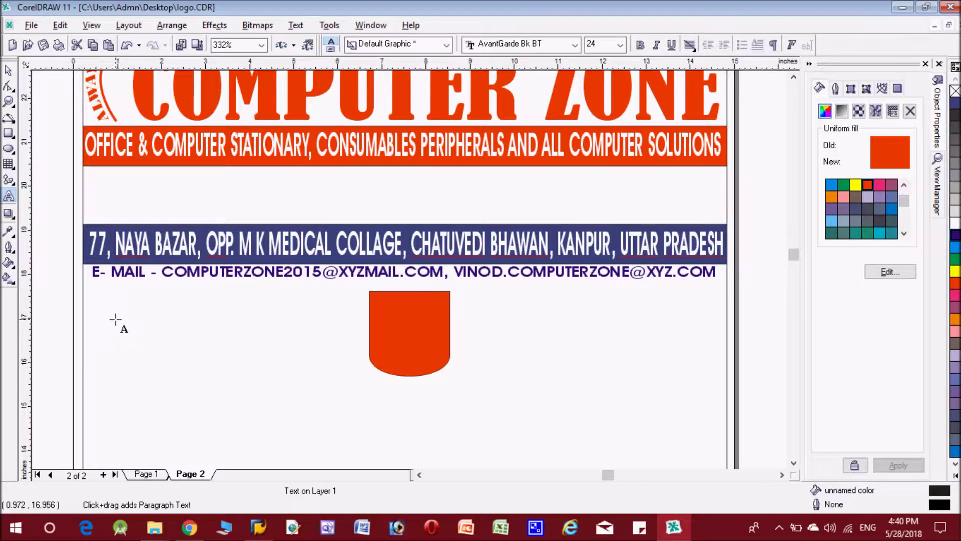
Add the JANUARY heading and a grey rectangle right of the shield, converted to curves and slanted
click(116, 320)
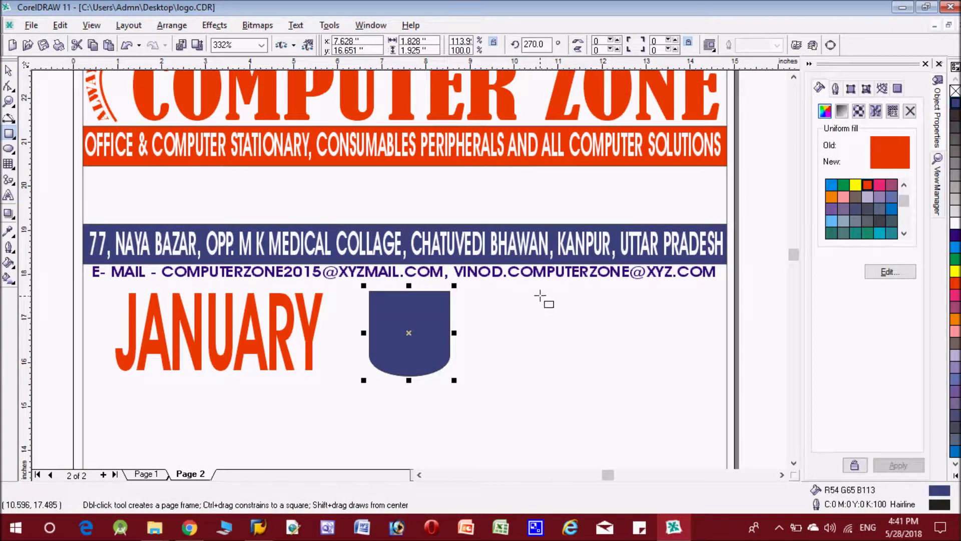
click(541, 292)
drag(540, 291, 596, 360)
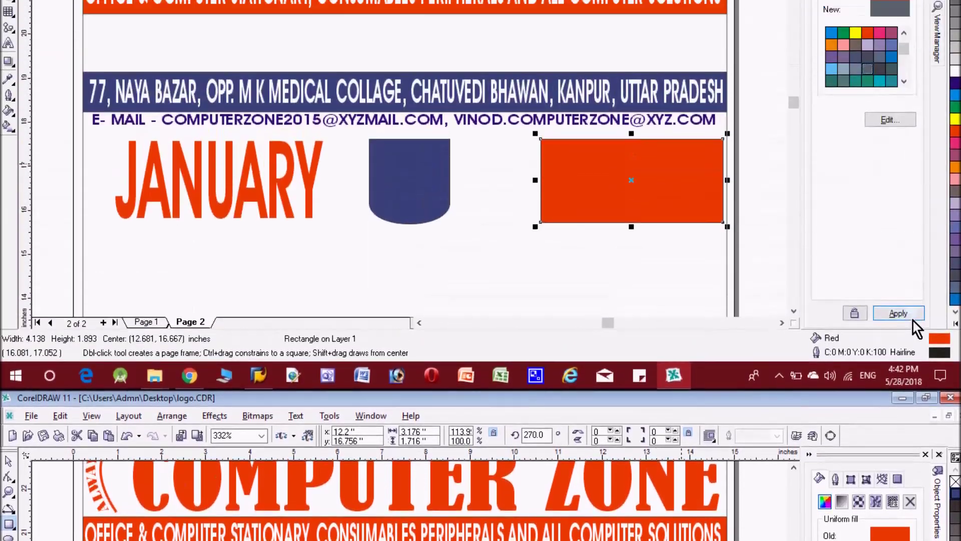
click(911, 468)
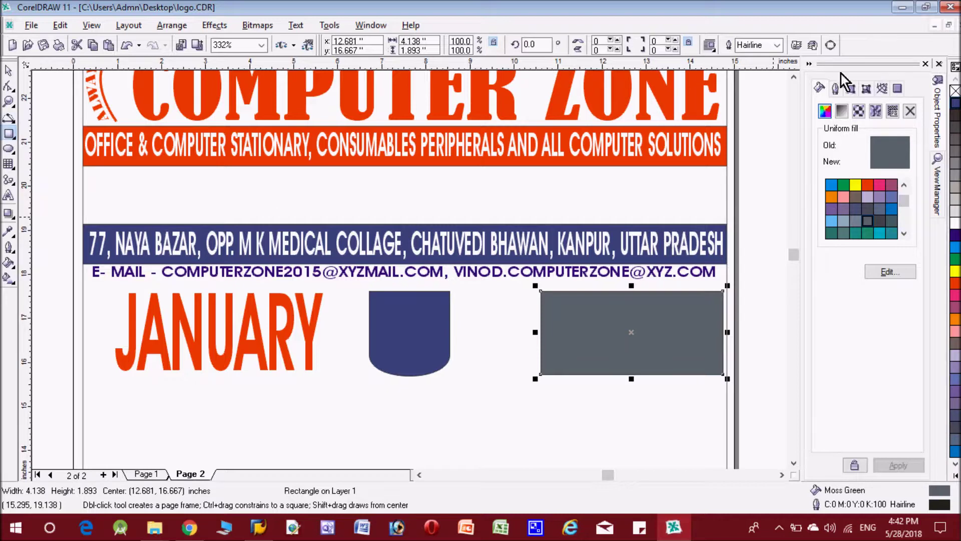
click(831, 46)
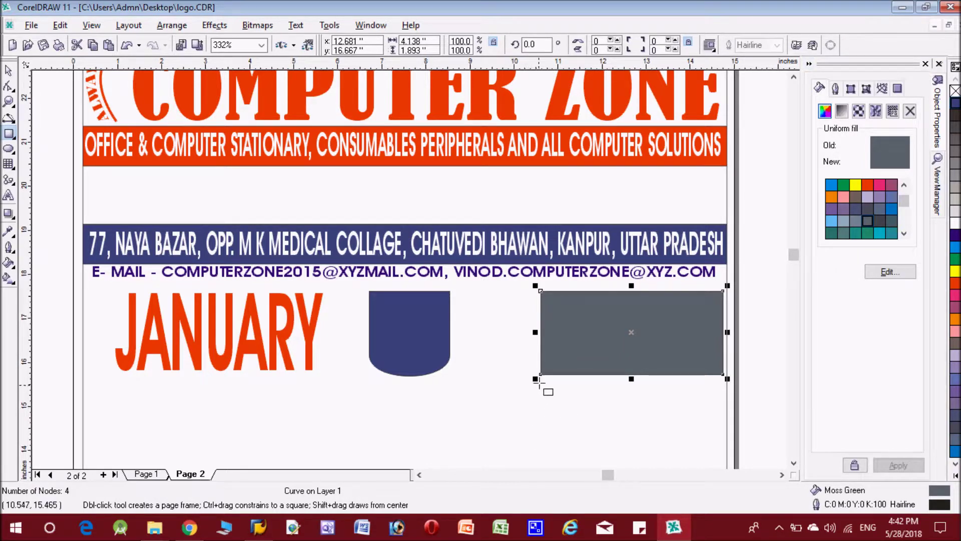
drag(540, 379, 591, 375)
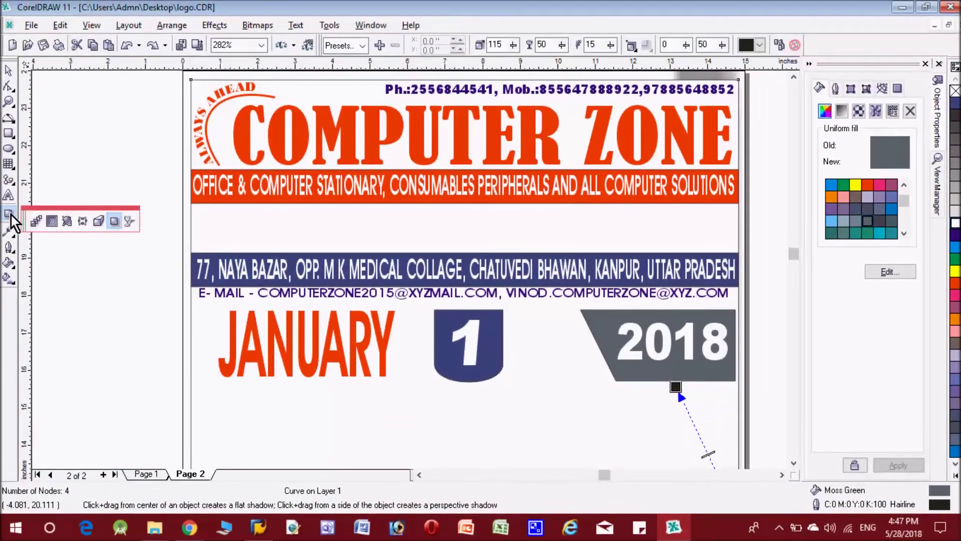
Extrude the grey 2018 banner in 3D and shift the blue '1' shield to 7.728 in
click(99, 221)
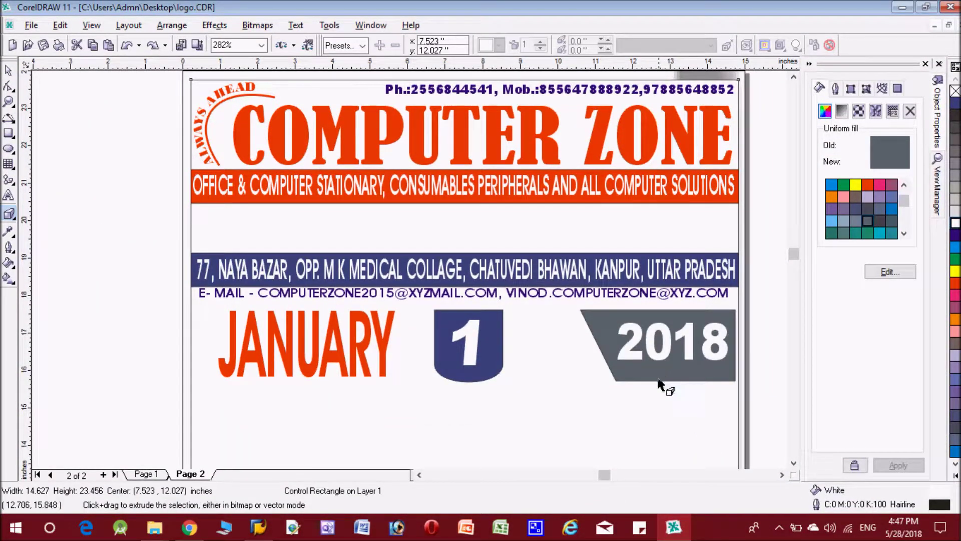
mouse_move(659, 370)
mouse_down()
mouse_move(638, 376)
mouse_move(638, 387)
mouse_up()
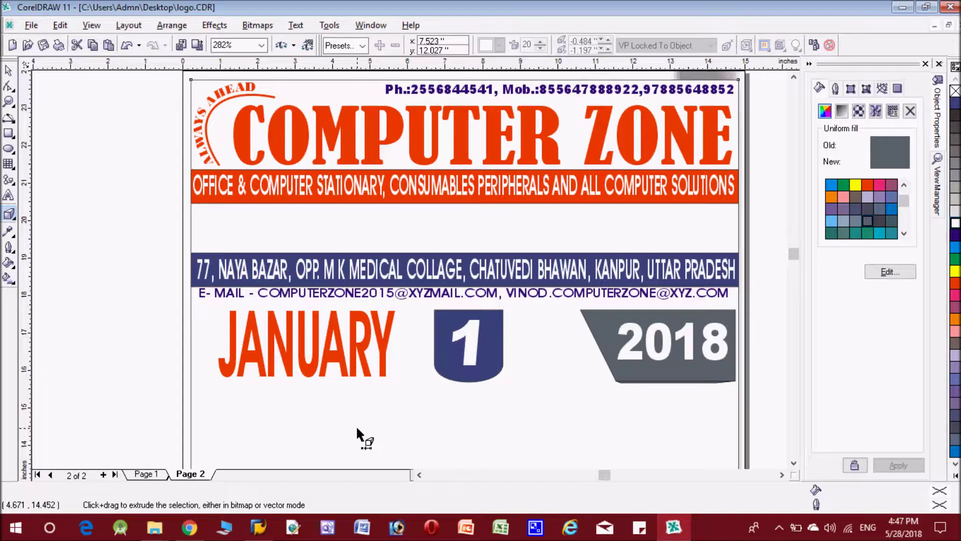
click(9, 72)
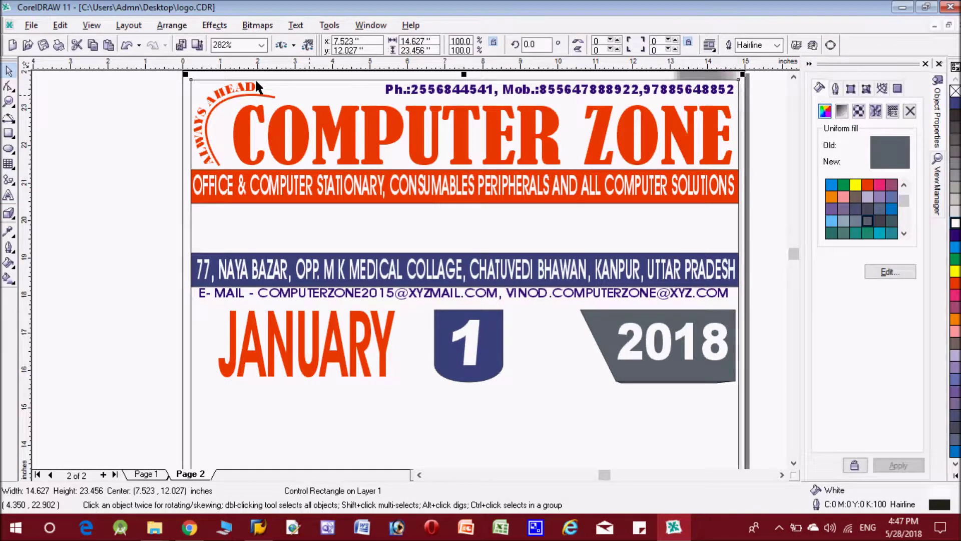
click(488, 372)
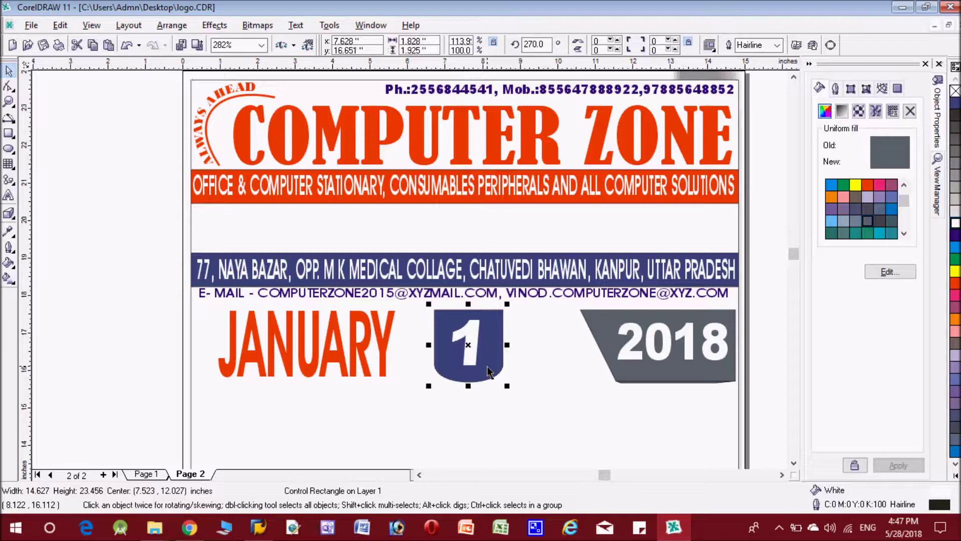
click(469, 347)
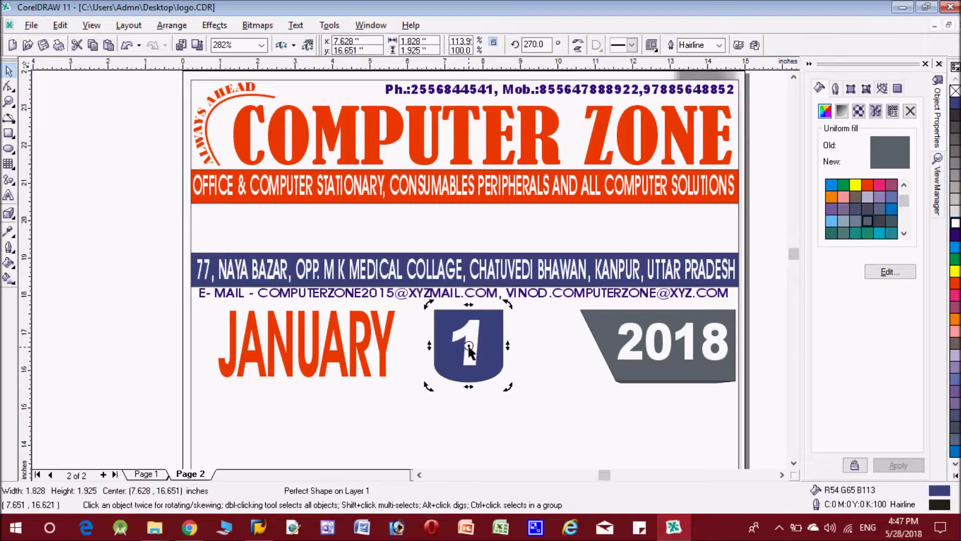
click(502, 362)
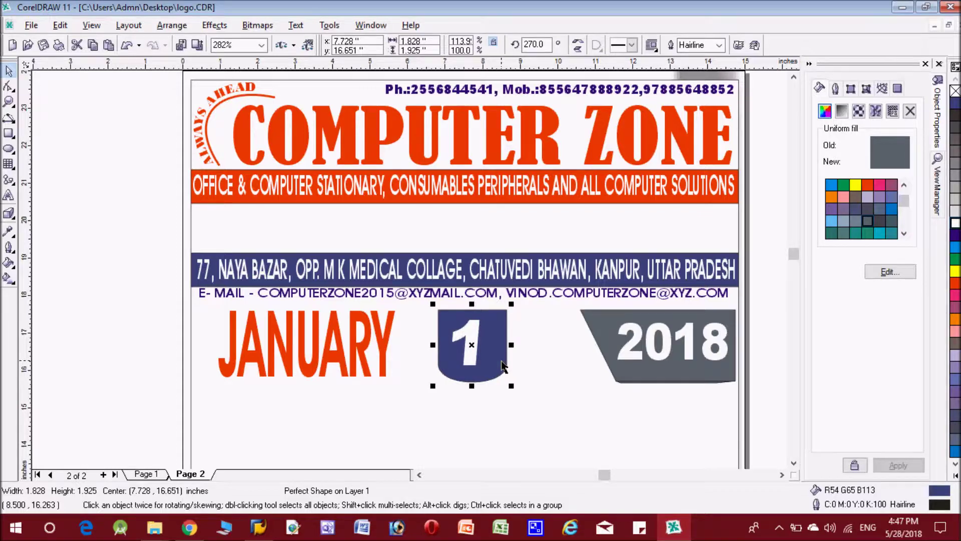
key(Escape)
key(F3)
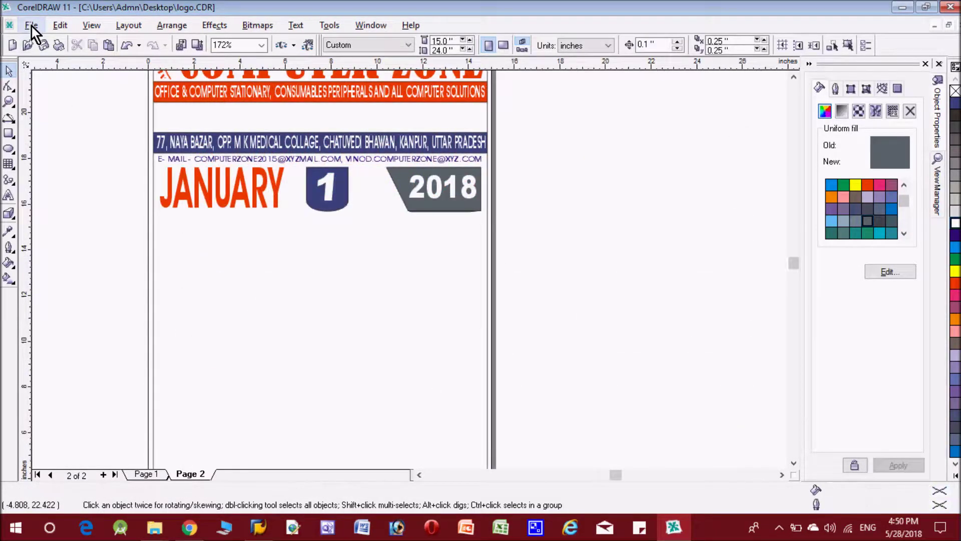
Import the acer logo and scale it into place below the orange band
click(31, 26)
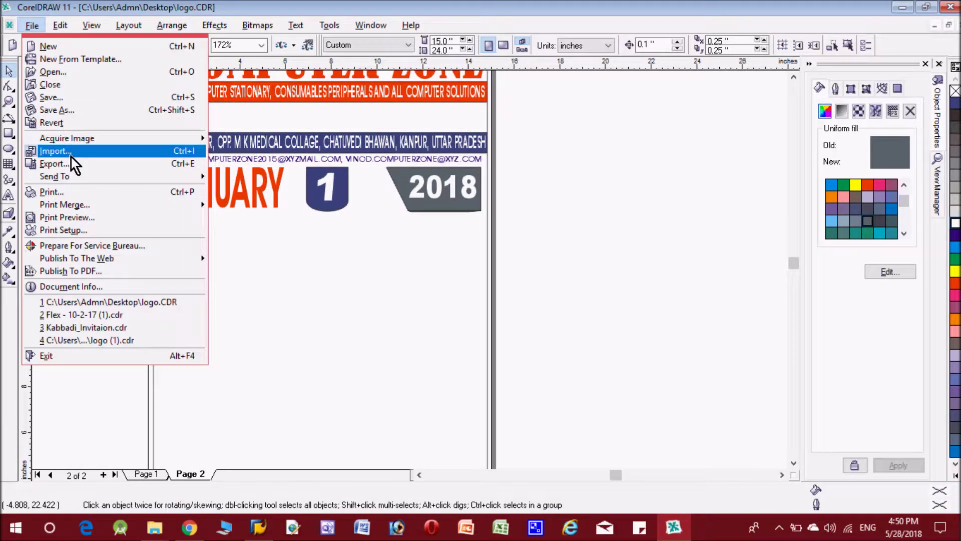
click(70, 151)
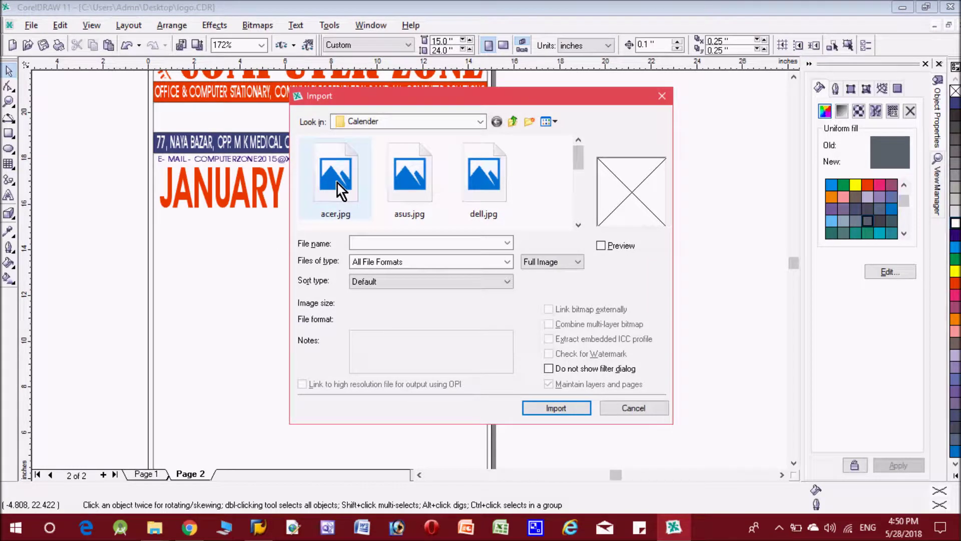
click(476, 194)
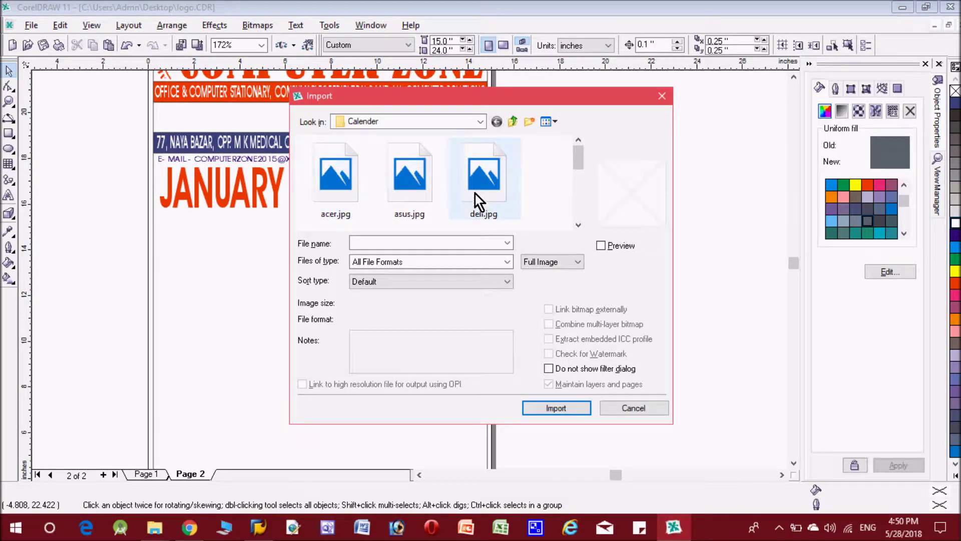
double_click(324, 176)
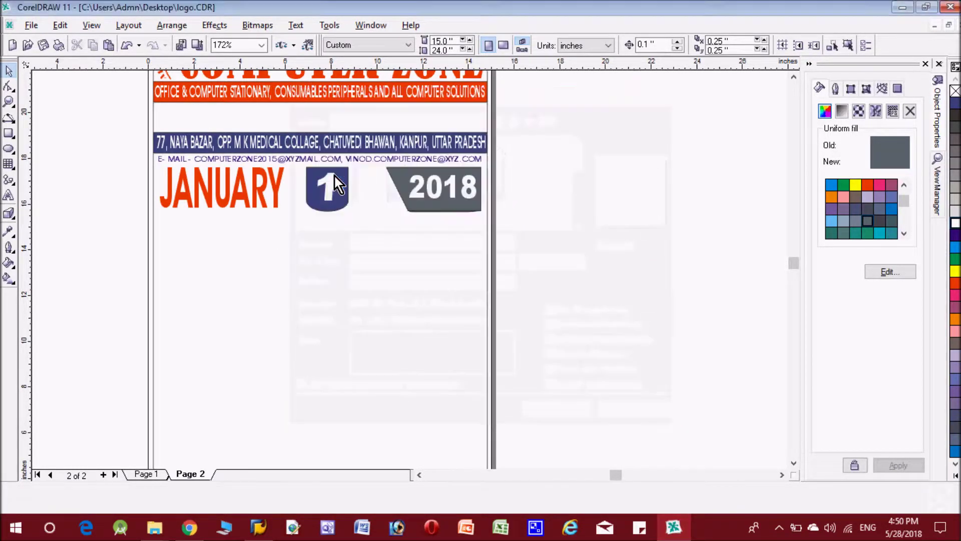
click(162, 105)
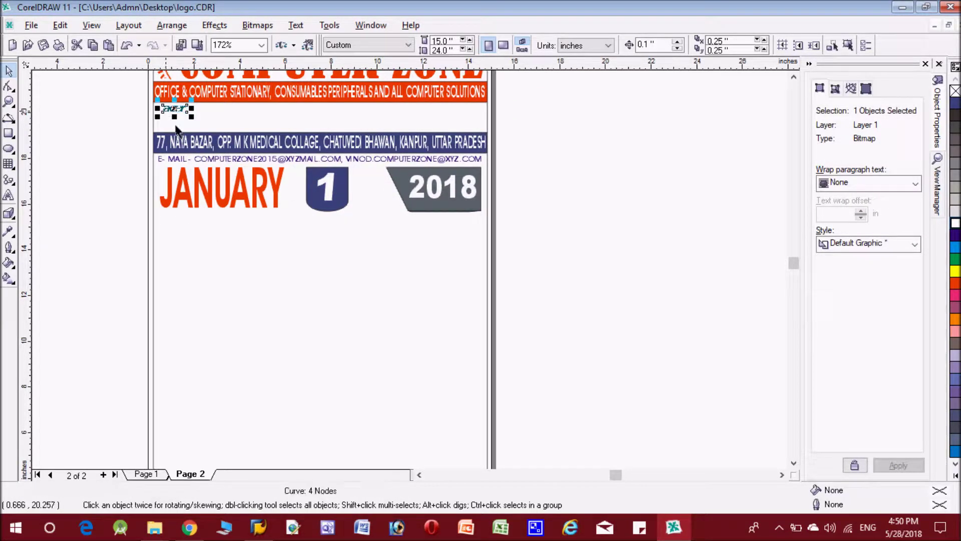
drag(173, 112, 174, 128)
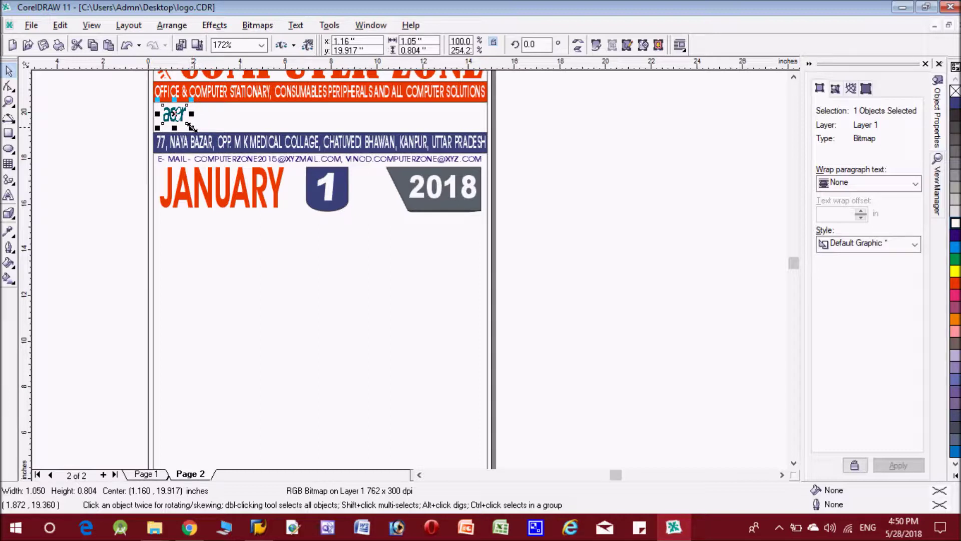
drag(192, 114, 199, 114)
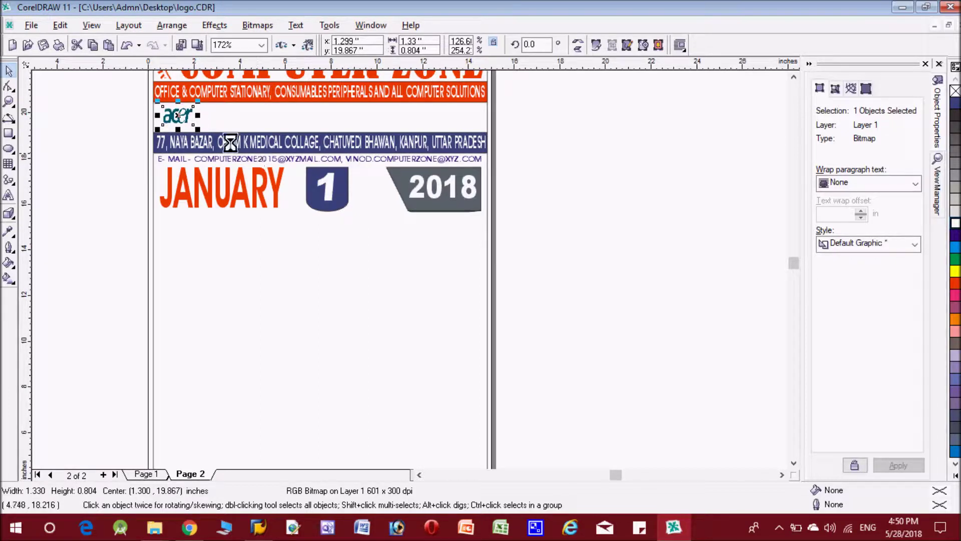
Import asus.jpg and shrink the ASUS logo to fit beside acer
click(31, 25)
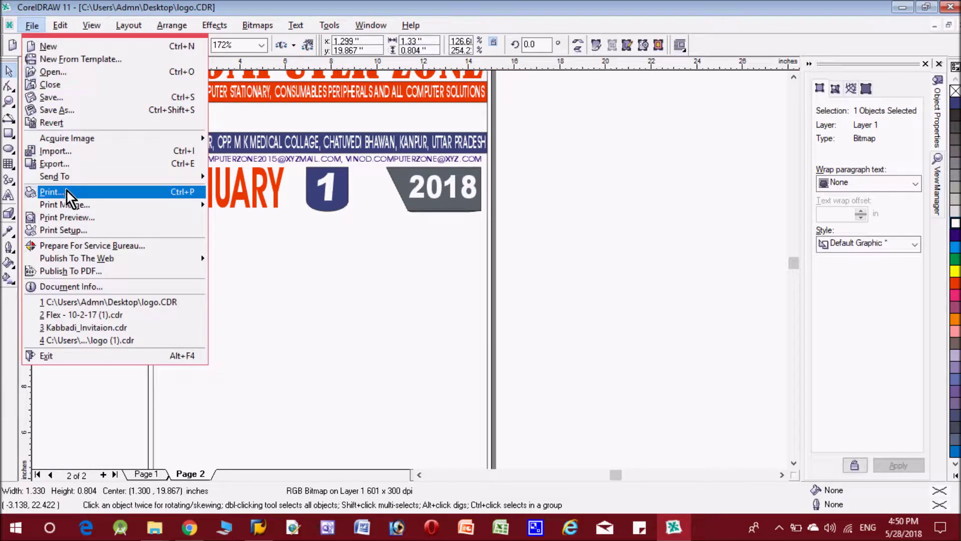
click(89, 156)
click(424, 191)
double_click(423, 191)
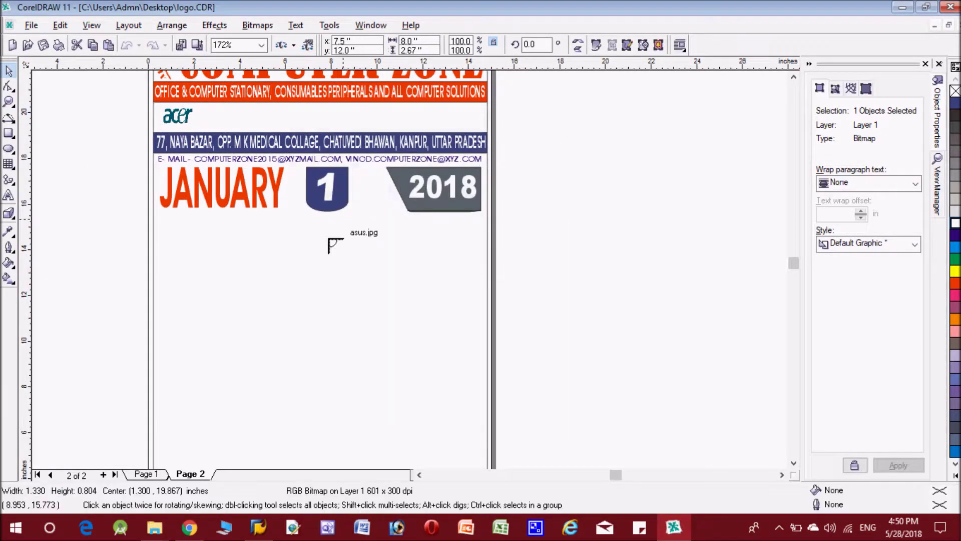
click(226, 105)
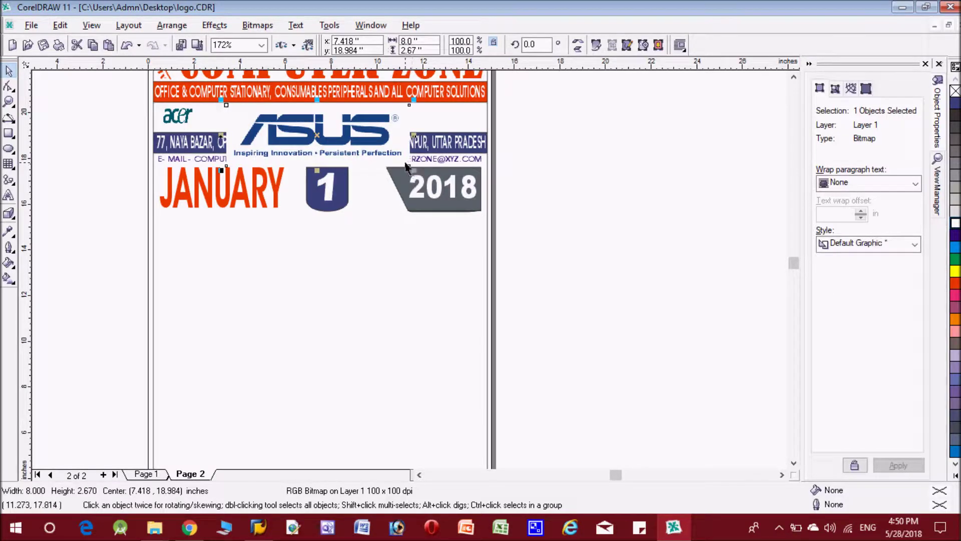
drag(409, 166, 355, 135)
key(Escape)
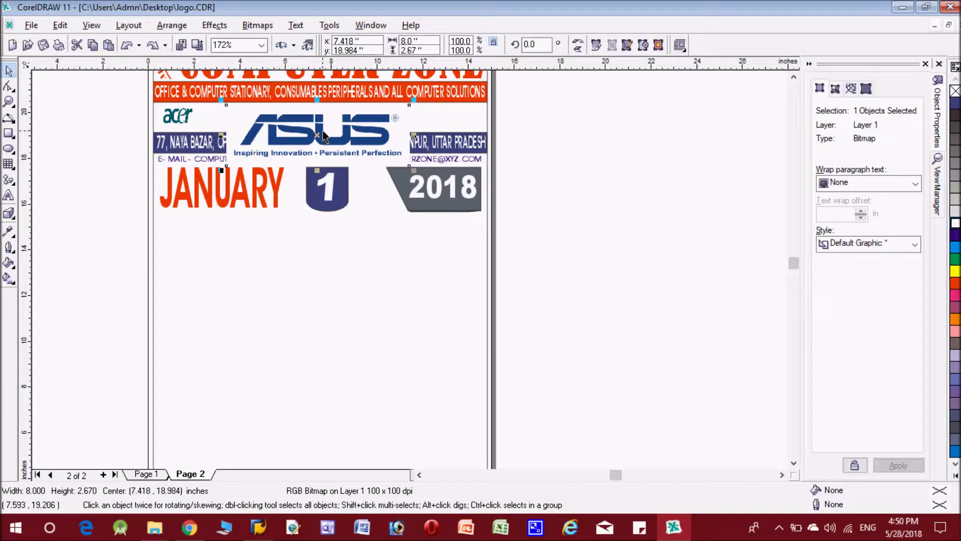
drag(411, 103, 340, 124)
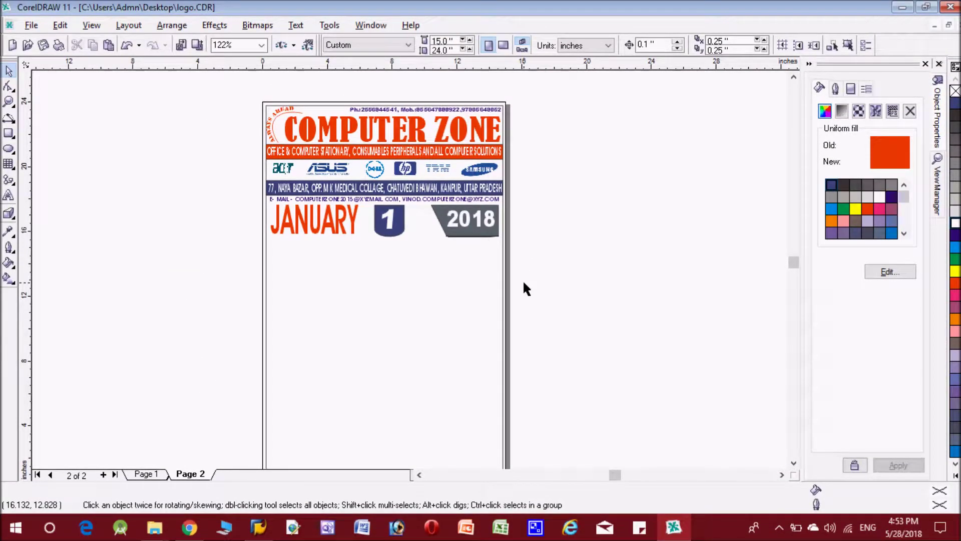
Draw a 7-column by 5-row graph-paper grid, about 14.562 x 8.284 in, below JANUARY
click(794, 464)
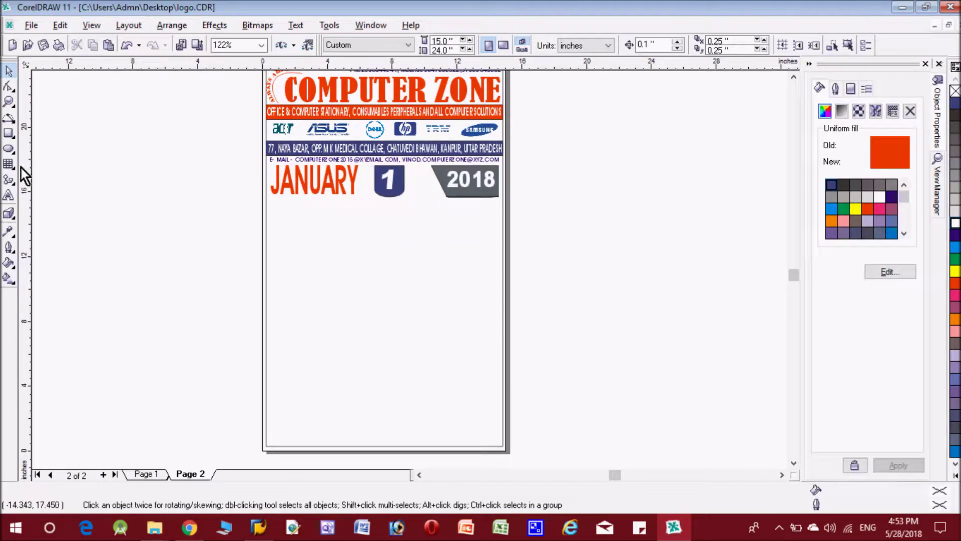
click(7, 165)
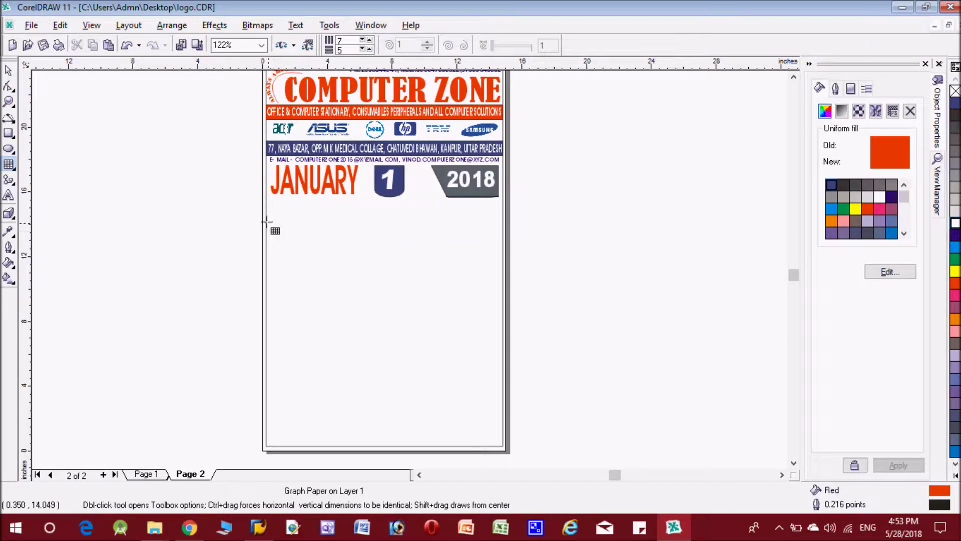
drag(266, 220, 501, 357)
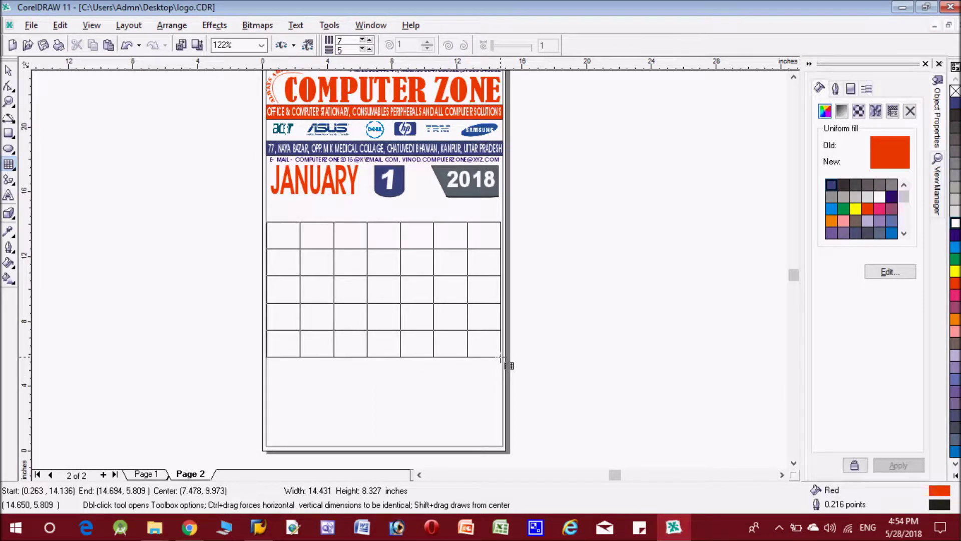
drag(501, 357, 504, 356)
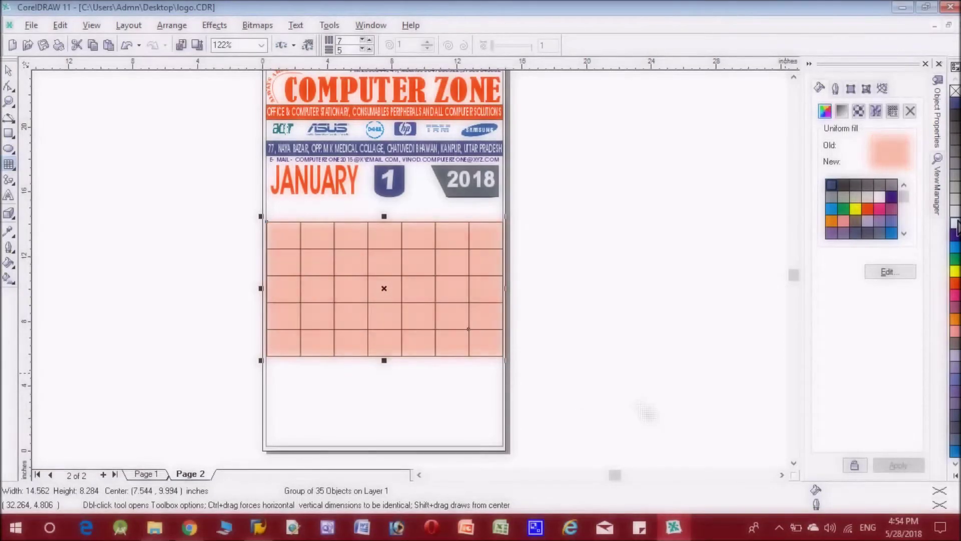
click(835, 88)
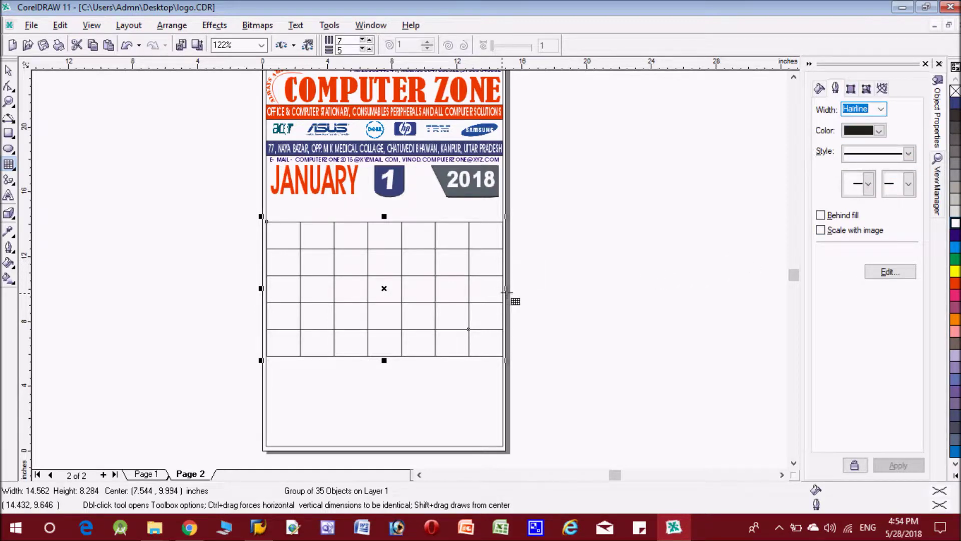
click(9, 134)
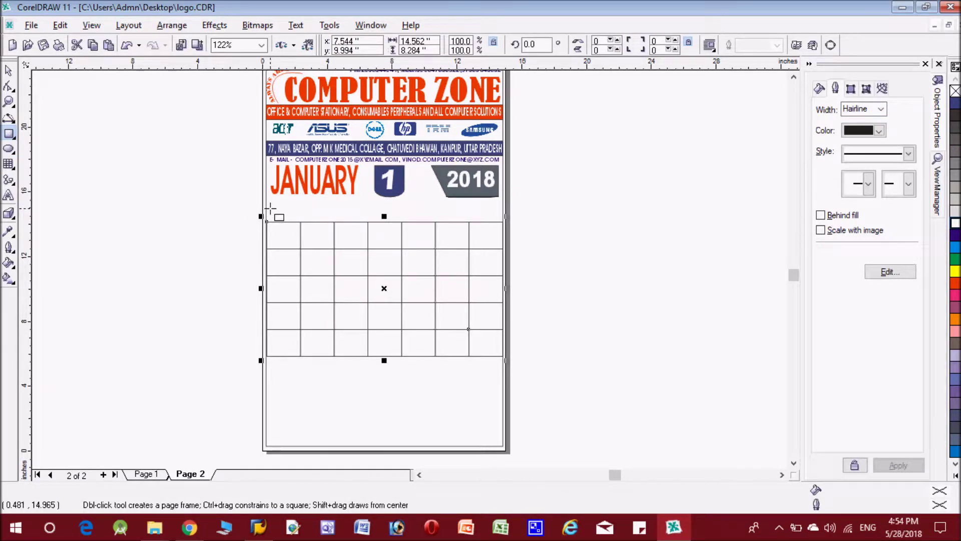
Draw a red rectangle above the grid's first column and skew it into a 2.042 x 0.798 in parallelogram
drag(271, 208, 298, 219)
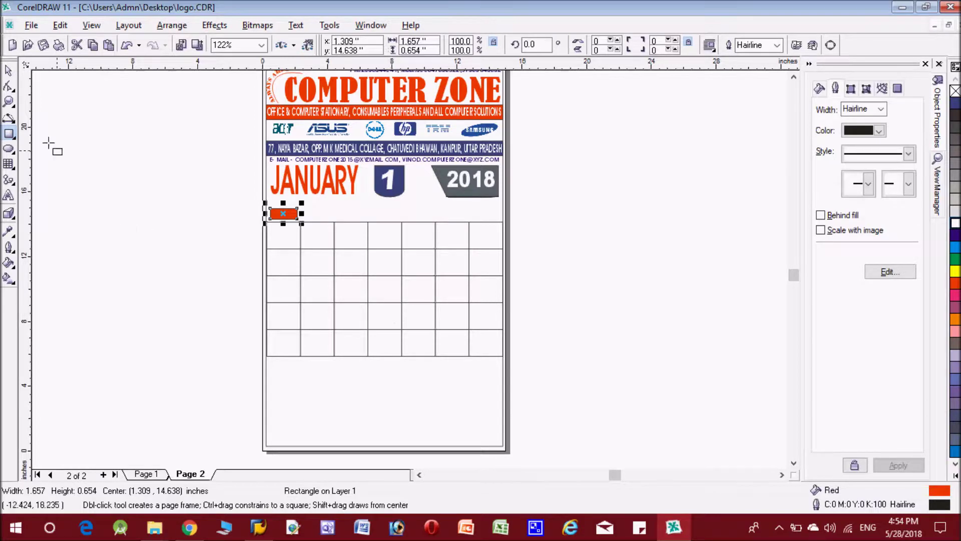
click(10, 102)
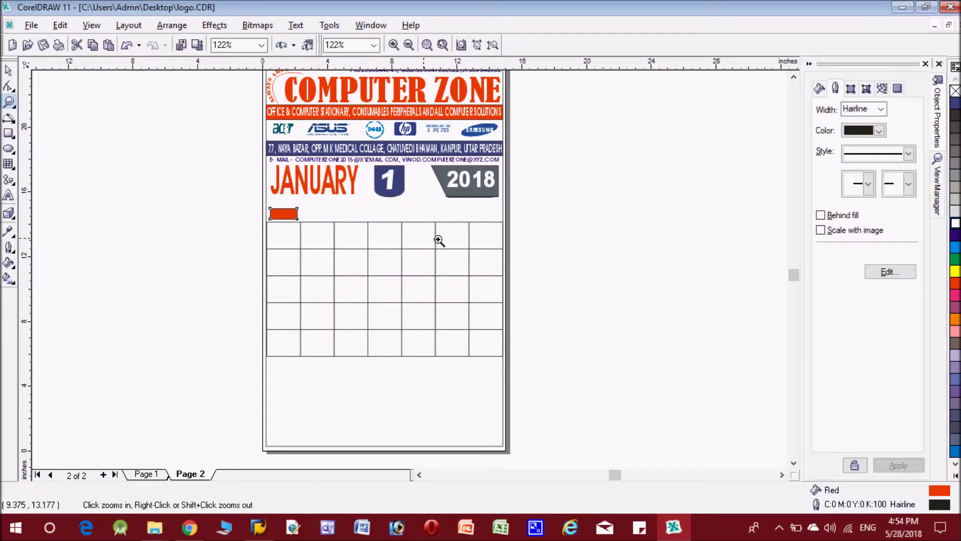
drag(539, 247, 240, 188)
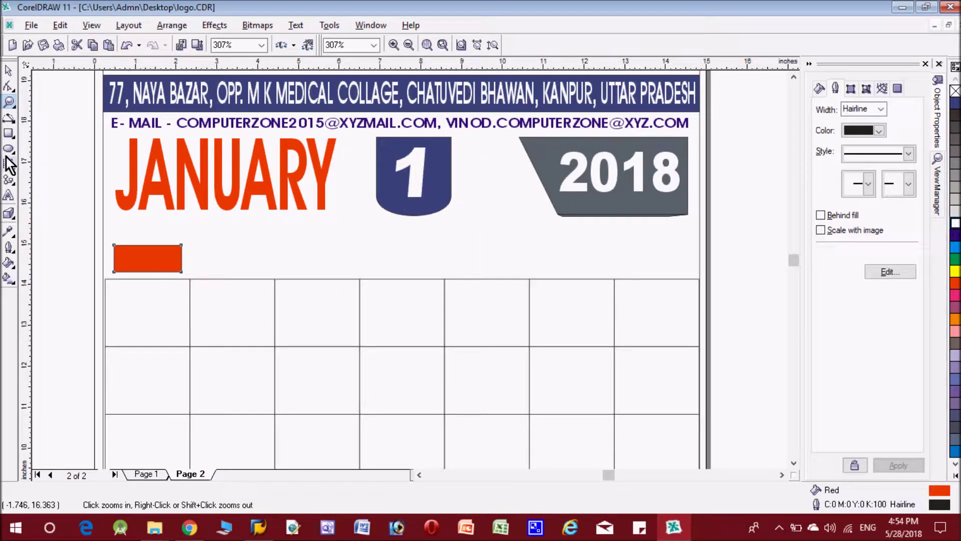
click(9, 71)
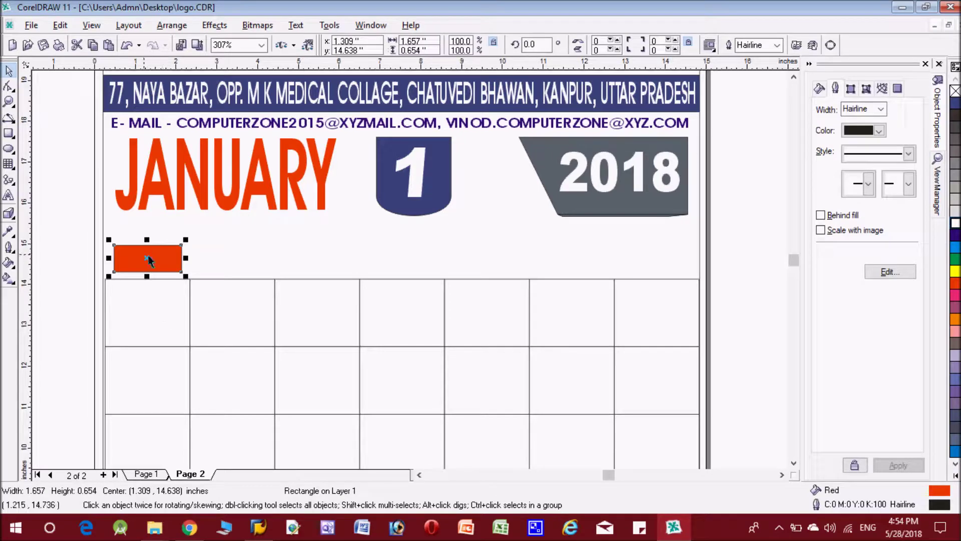
click(151, 259)
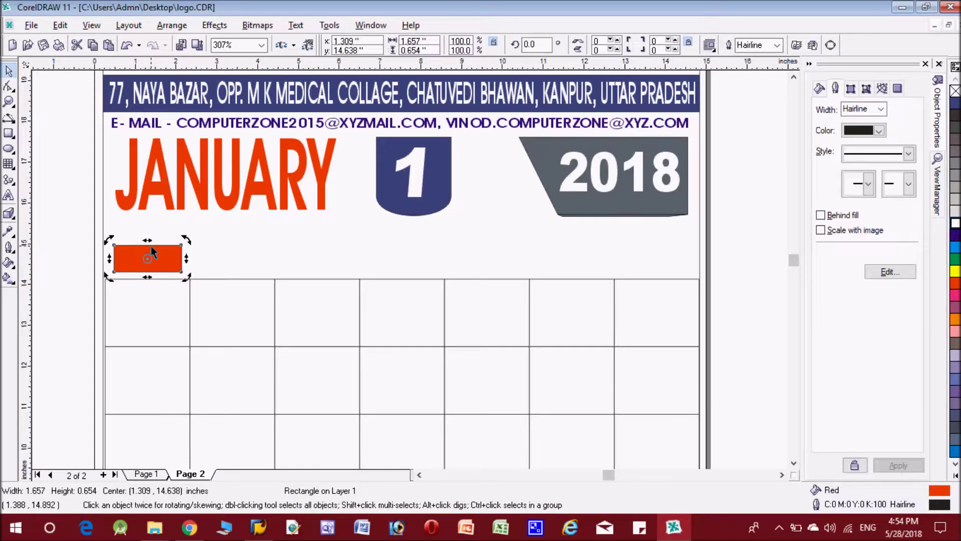
drag(148, 240, 159, 241)
key(Left)
key(Left)
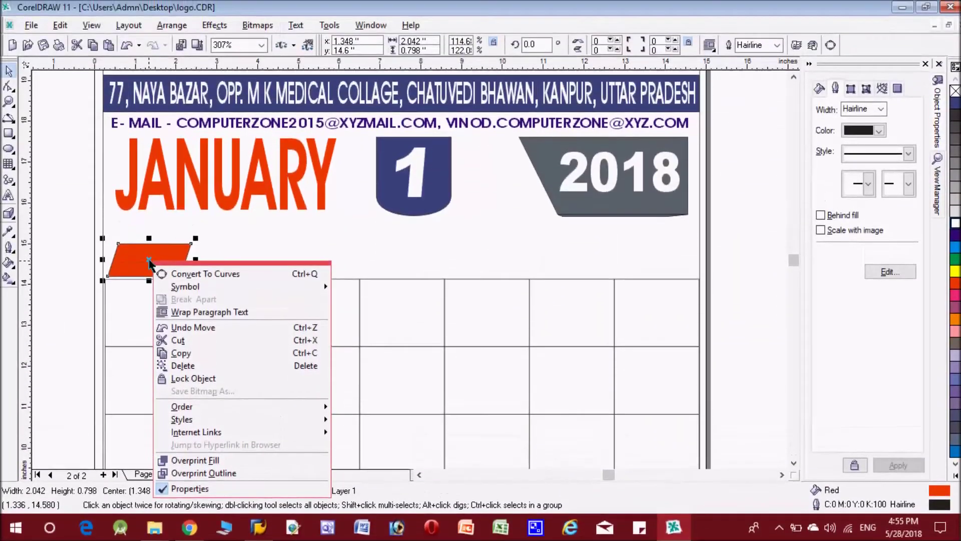
Copy the red slanted tab over the remaining six grid columns and colour the six copies purple
click(216, 244)
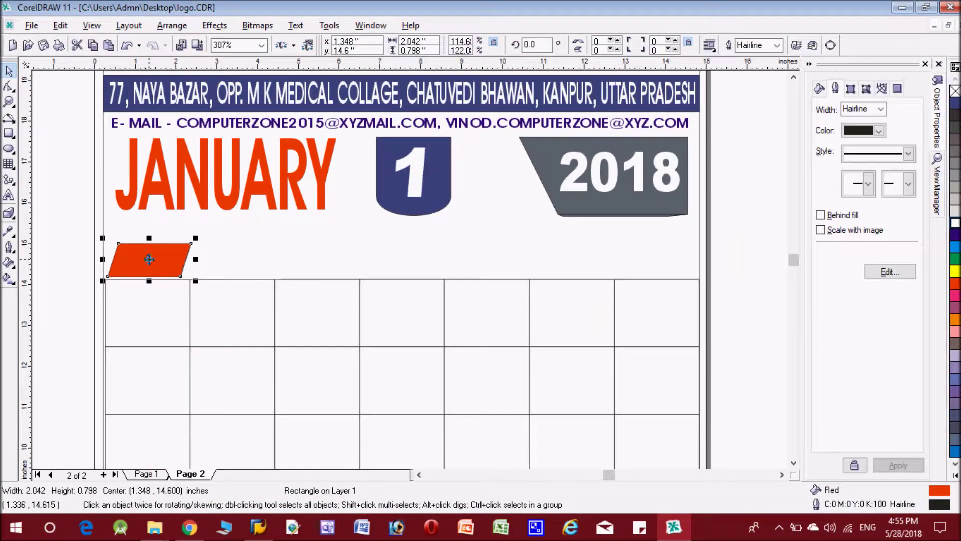
drag(149, 260, 232, 260)
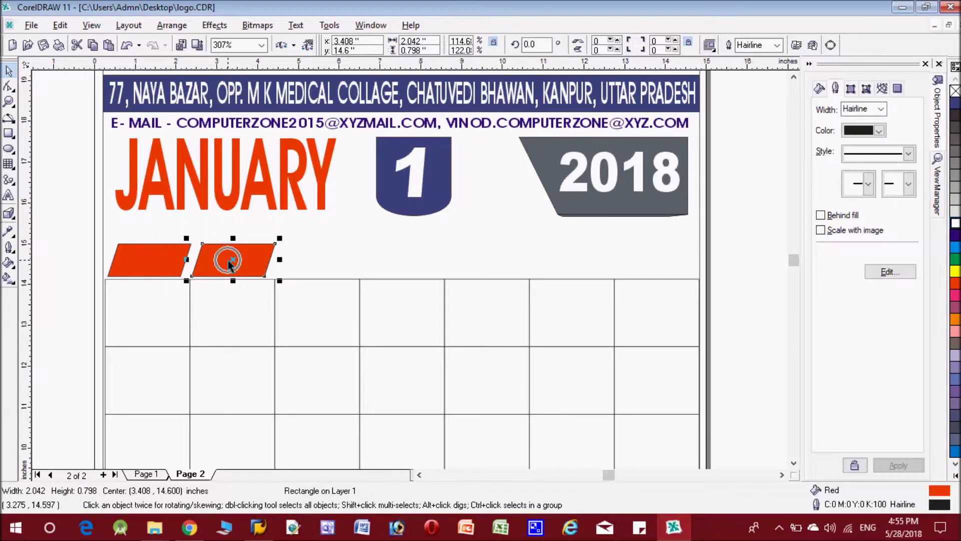
drag(234, 258, 319, 256)
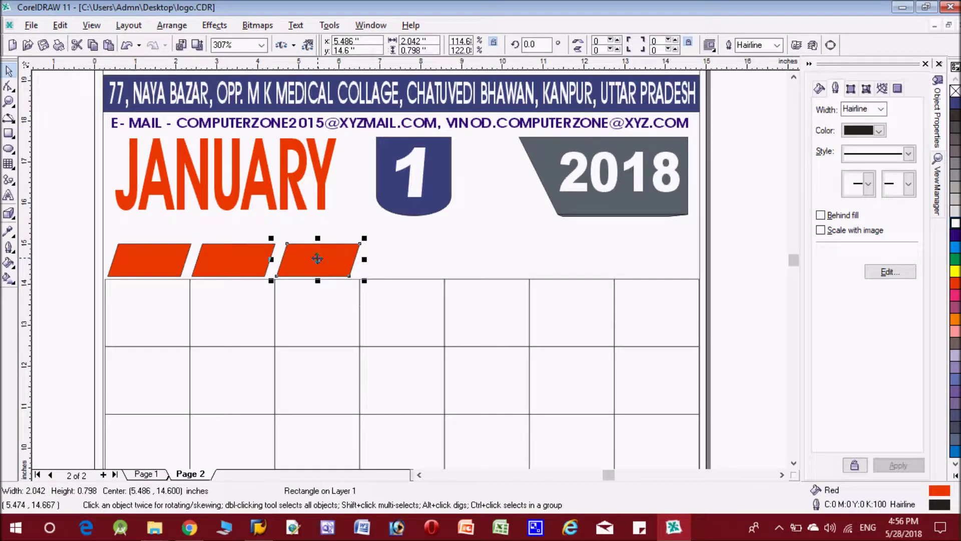
drag(318, 259, 404, 262)
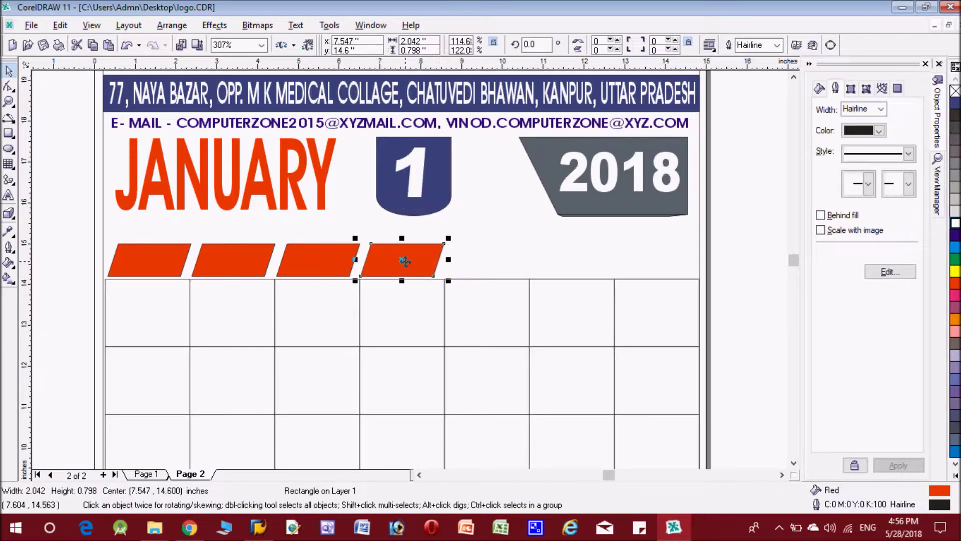
drag(405, 261, 658, 265)
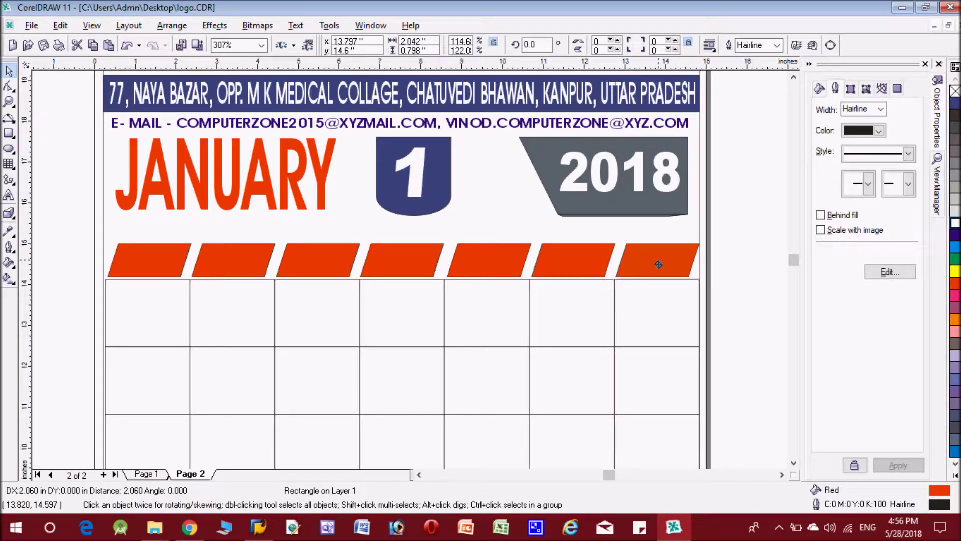
drag(659, 265, 658, 264)
drag(658, 264, 657, 265)
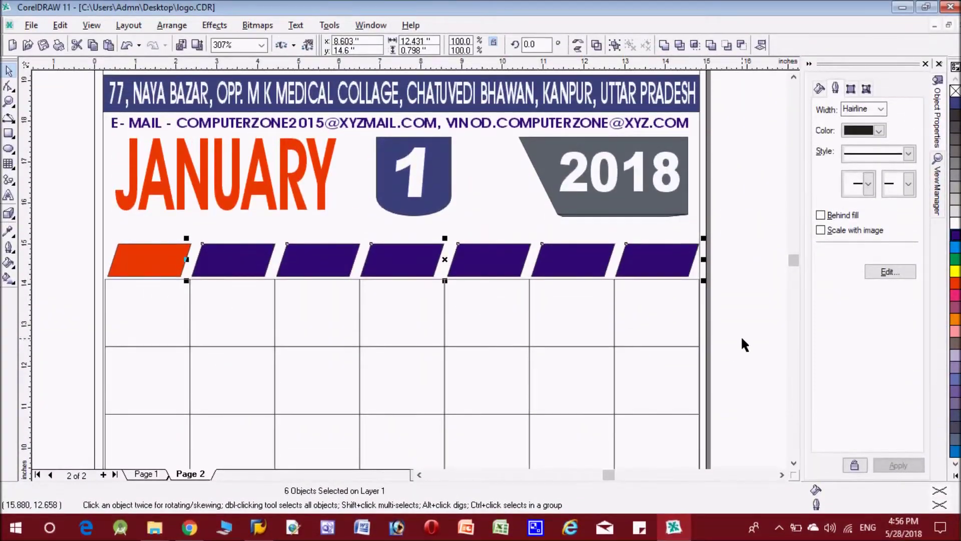
click(742, 337)
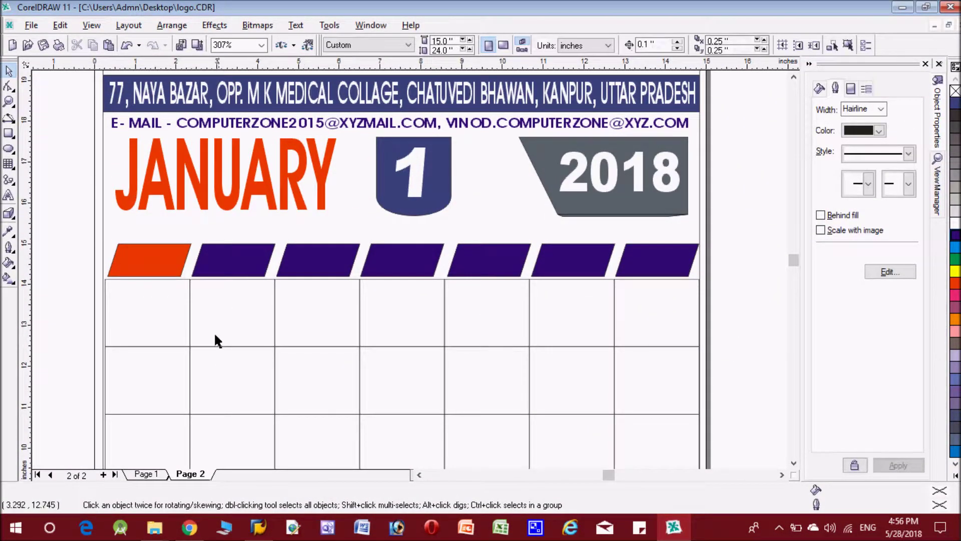
click(200, 312)
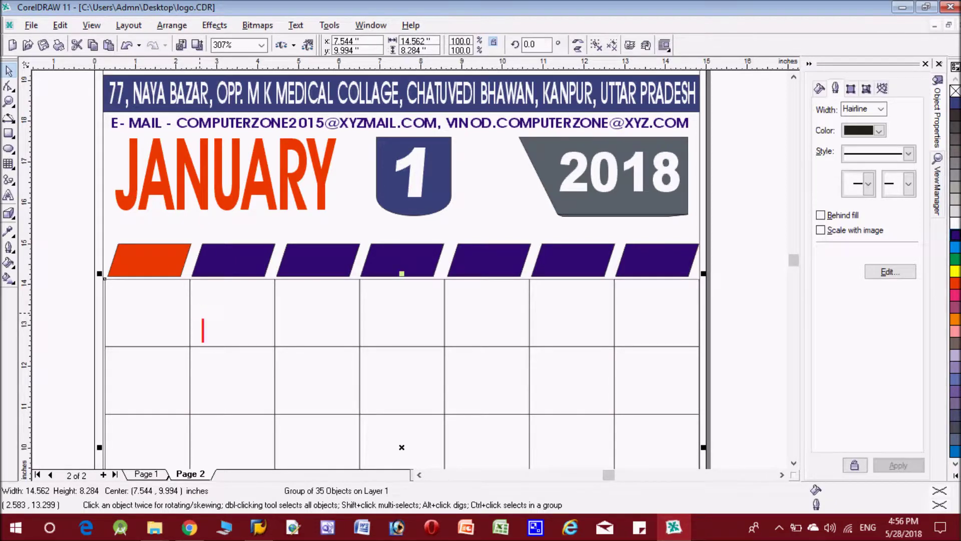
text(uSE)
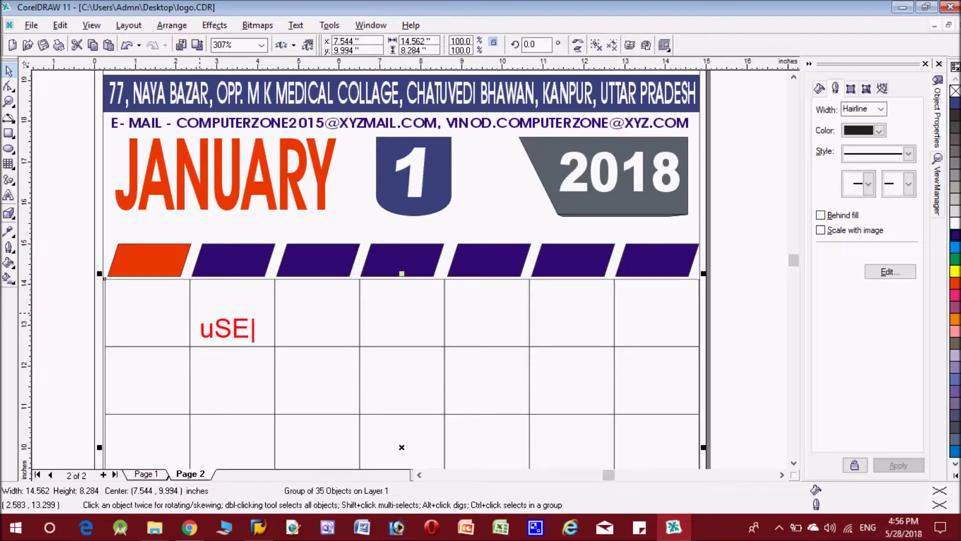
key(BackSpace)
key(BackSpace)
key(BackSpace)
text(USE)
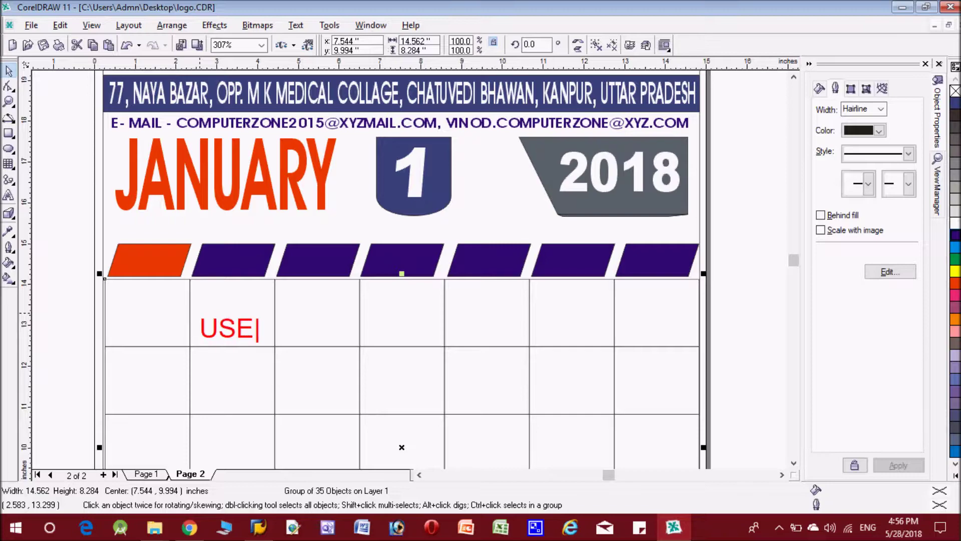
text( SHIFT KEY THEN CLICK ON DIFFERNT OBJECT FOR MUL)
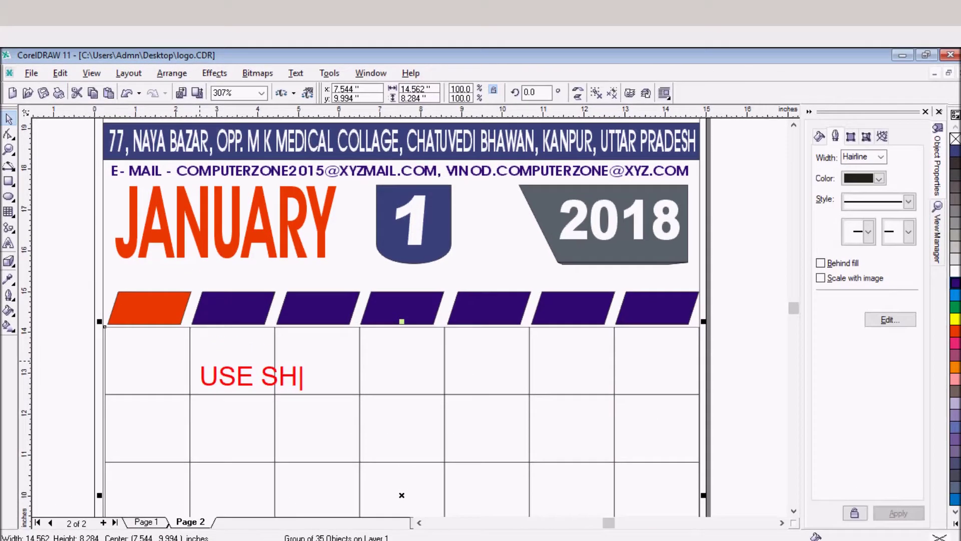
text(TI)
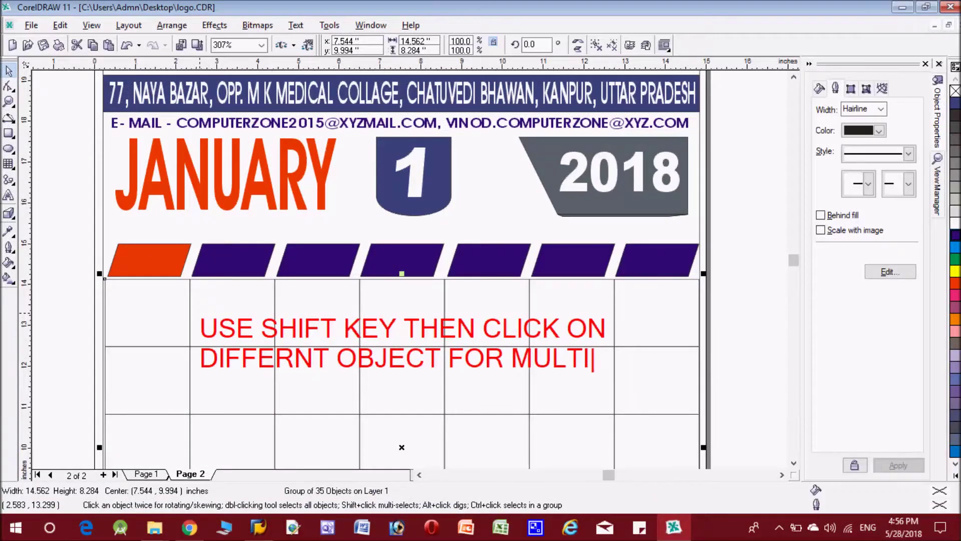
text(PLE S)
text(ELECTI)
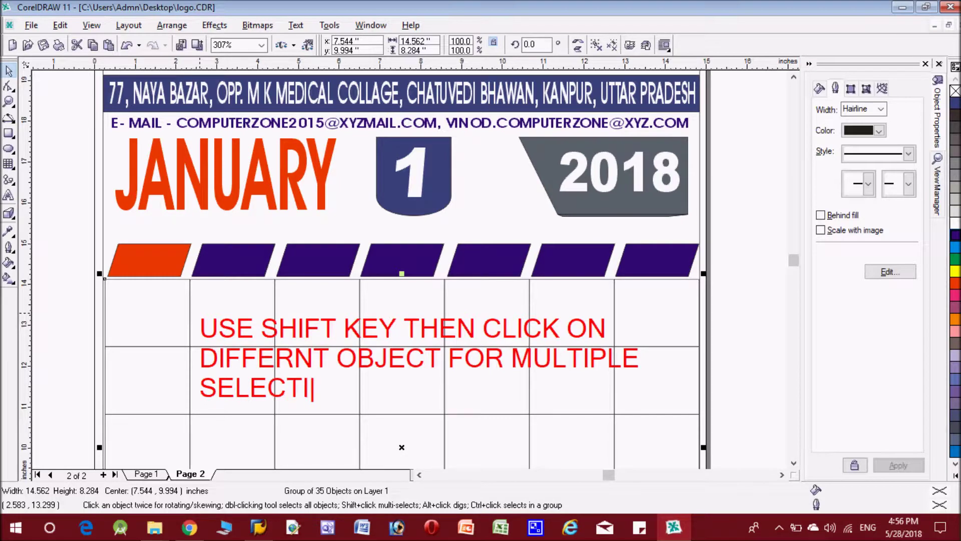
text(ON)
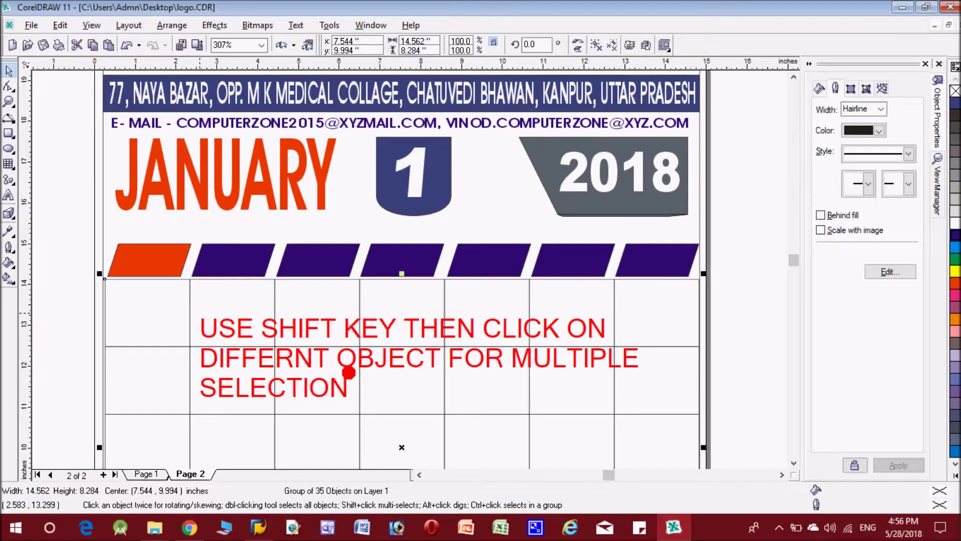
key(Escape)
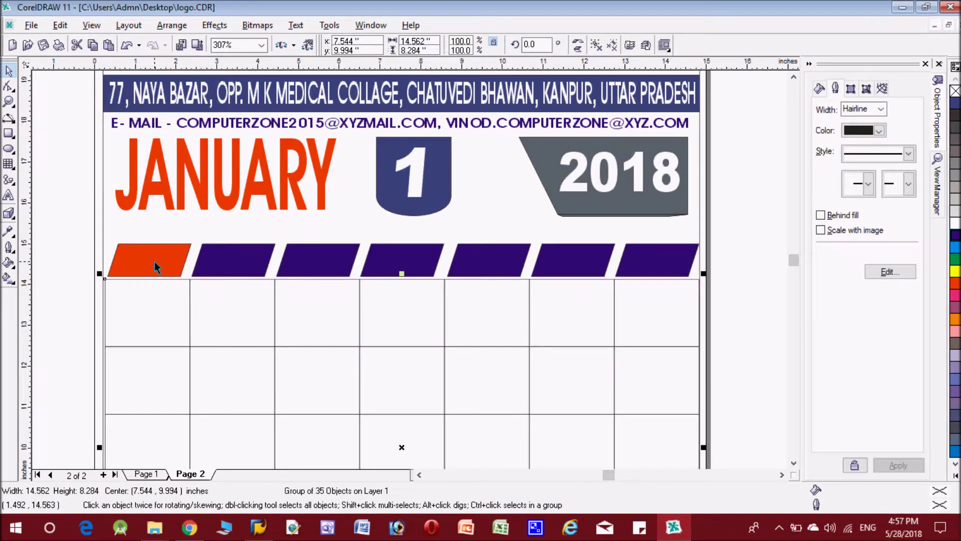
Type SUN in the orange day bar and set it in Arial Black
click(9, 195)
click(130, 255)
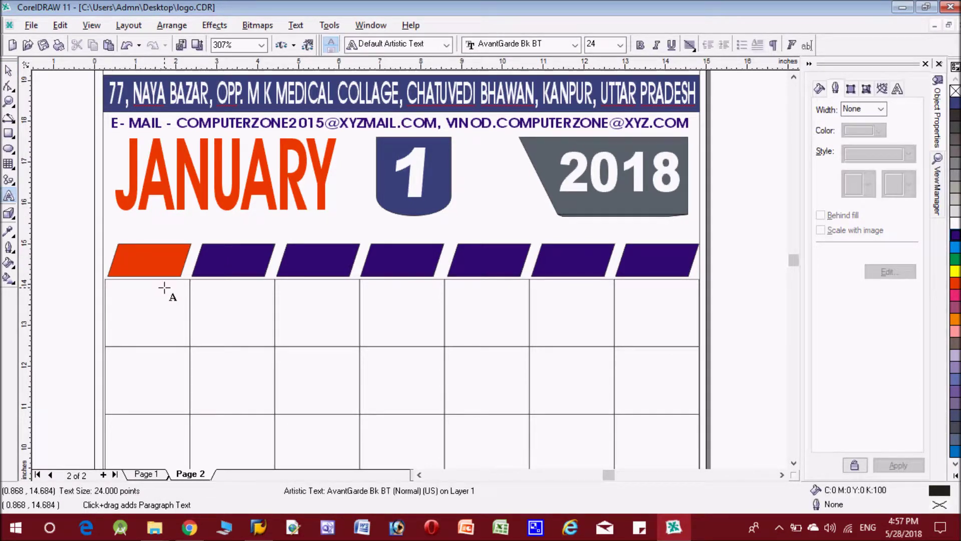
text(SUN)
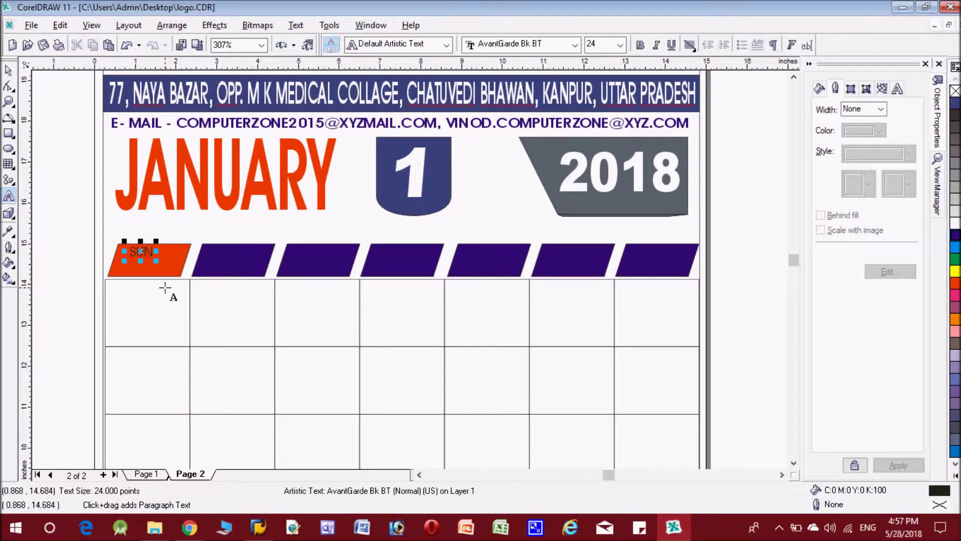
click(10, 73)
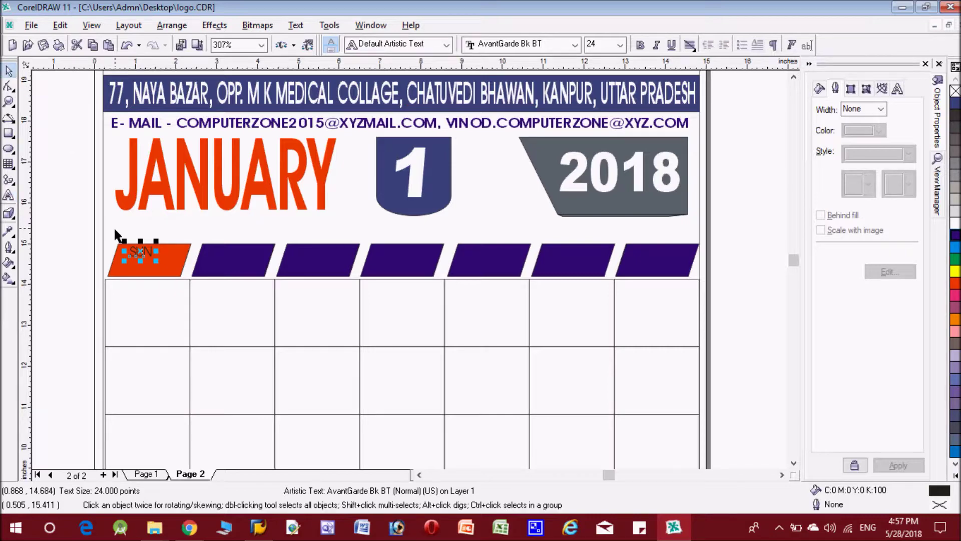
click(142, 253)
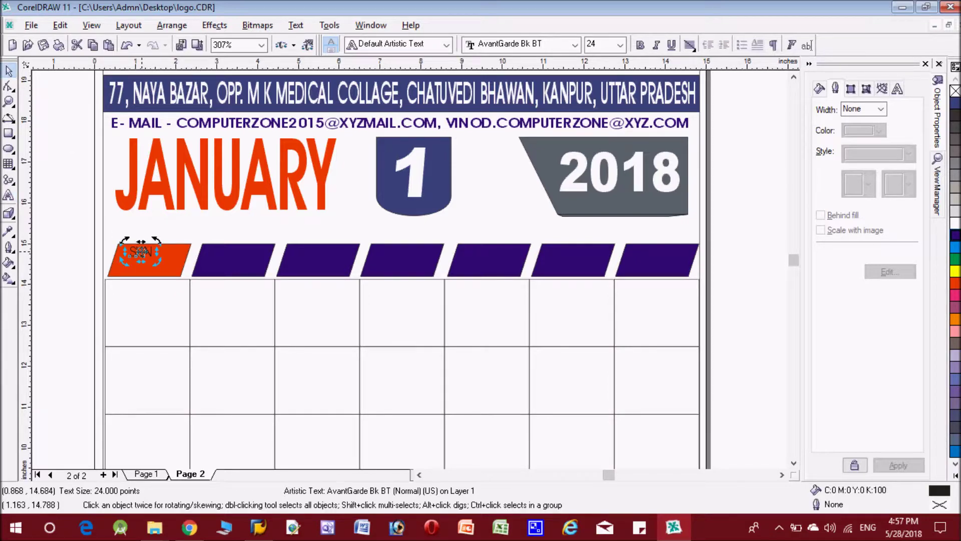
click(542, 46)
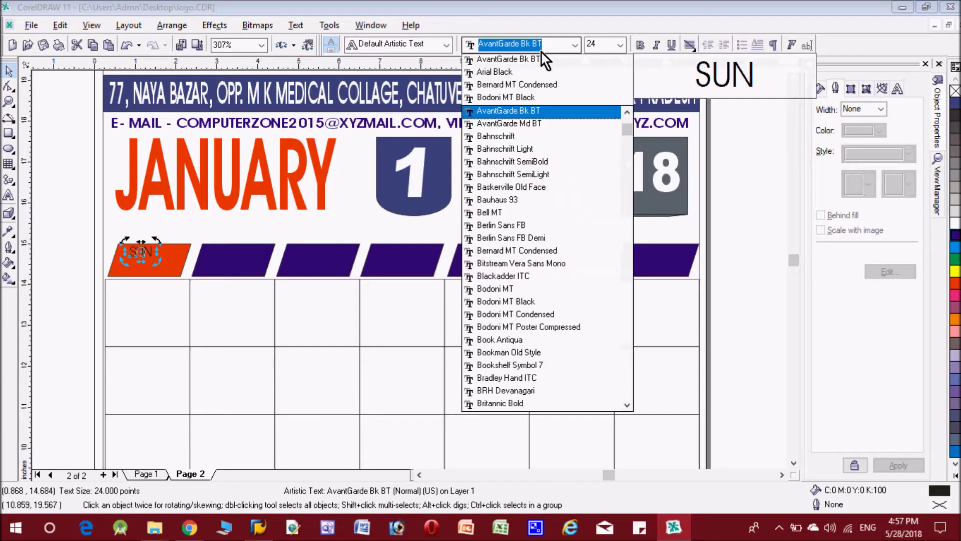
click(531, 73)
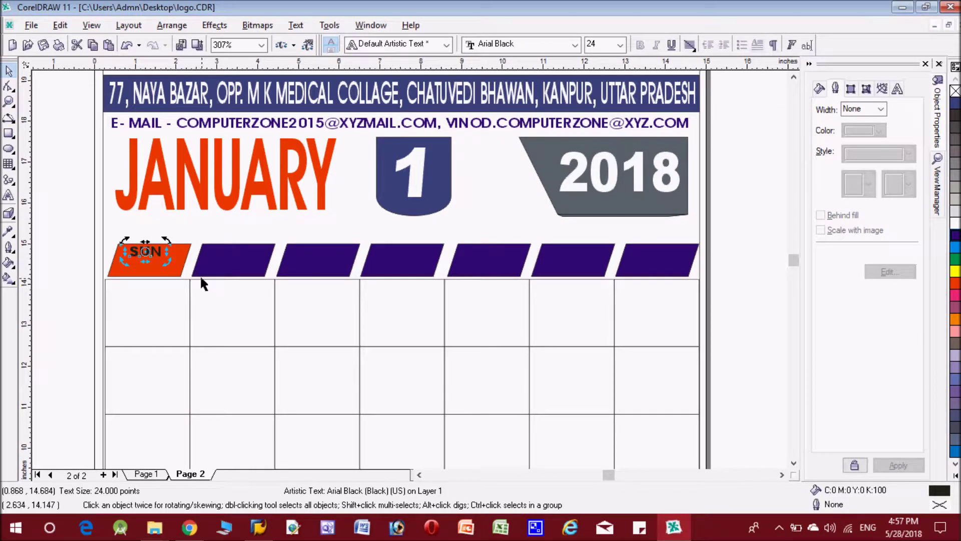
Enlarge the SUN label to about 157% and stretch it across the bar
click(156, 252)
drag(169, 264, 186, 278)
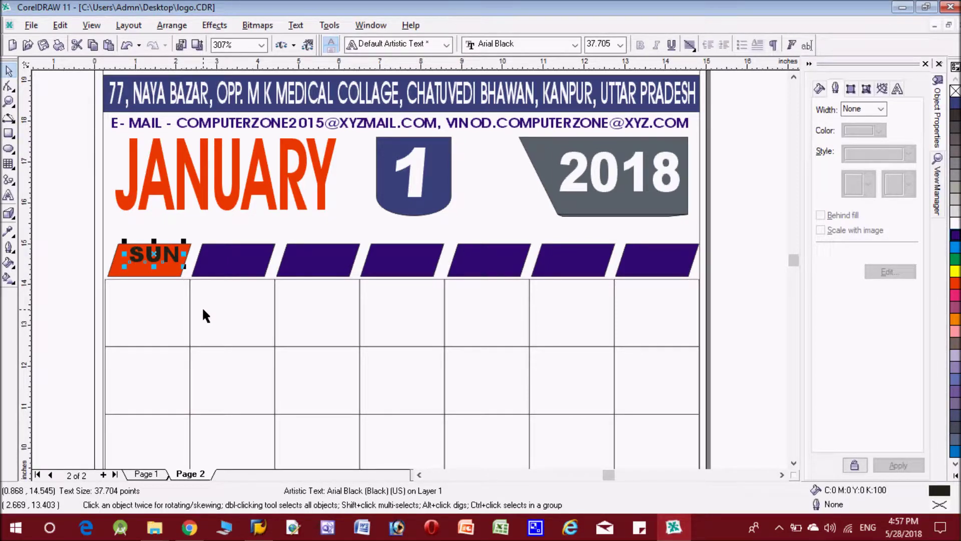
key(Left)
key(Left)
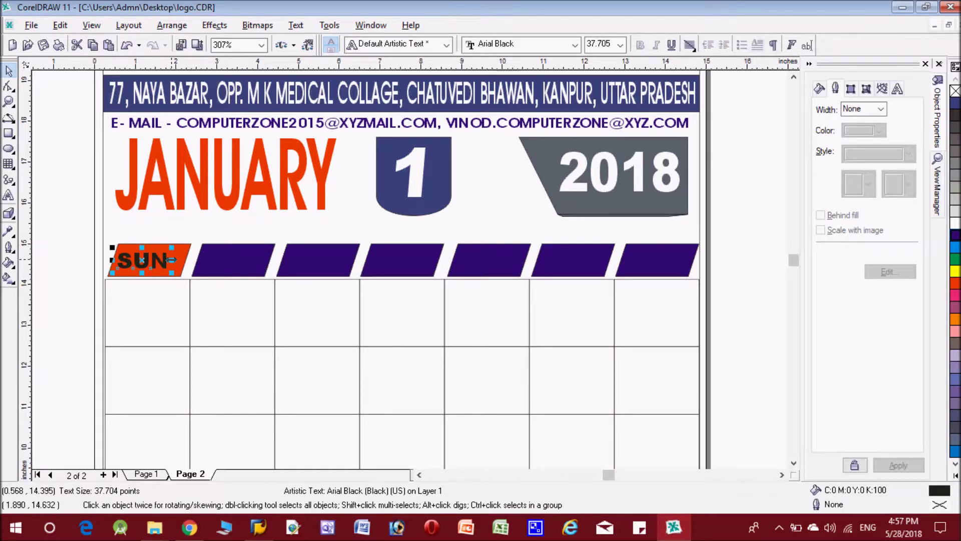
drag(170, 259, 186, 259)
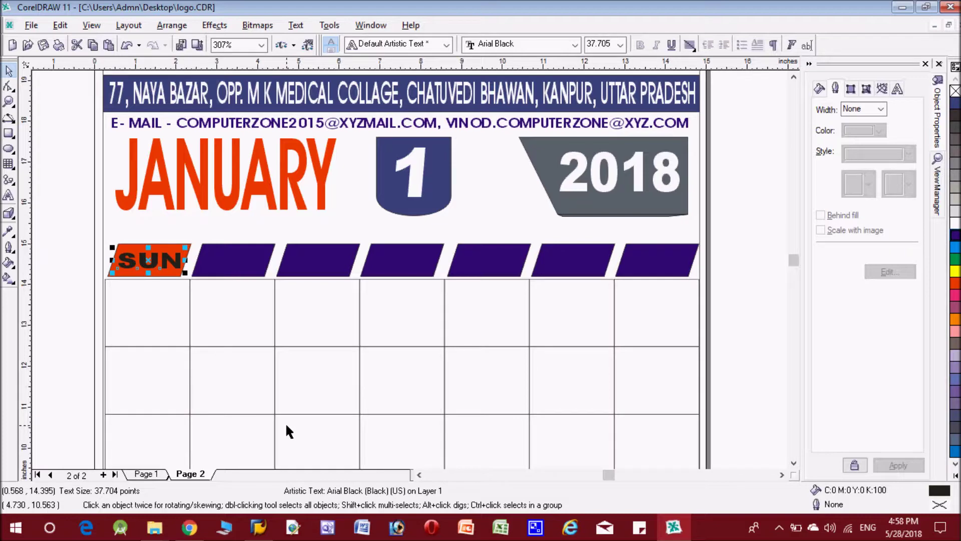
key(ctrl+z)
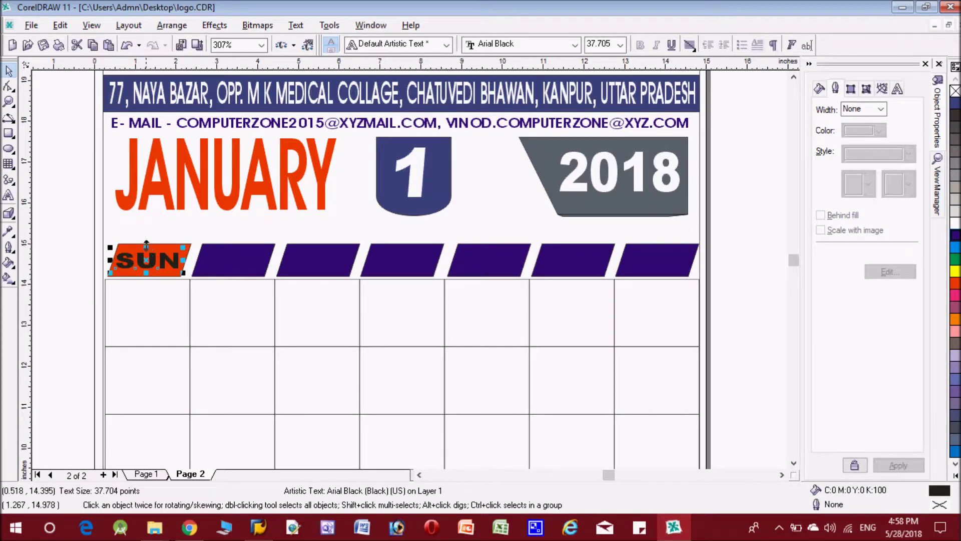
drag(146, 245, 147, 243)
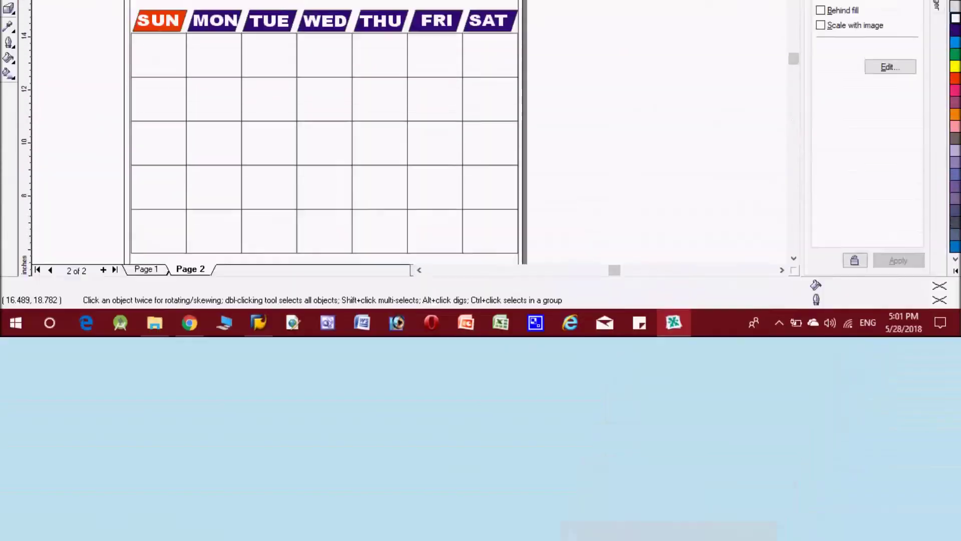
text(NTER DATE)
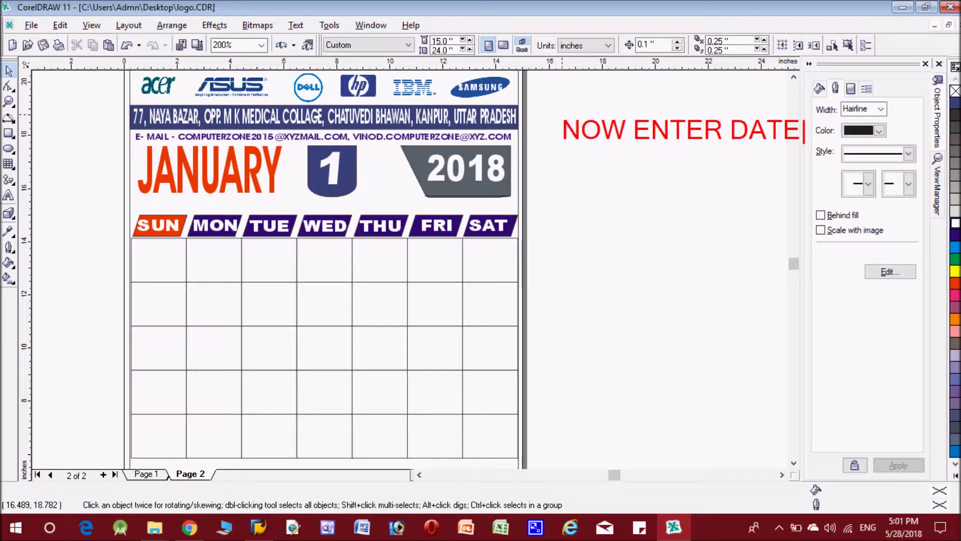
key(Return)
text(IN )
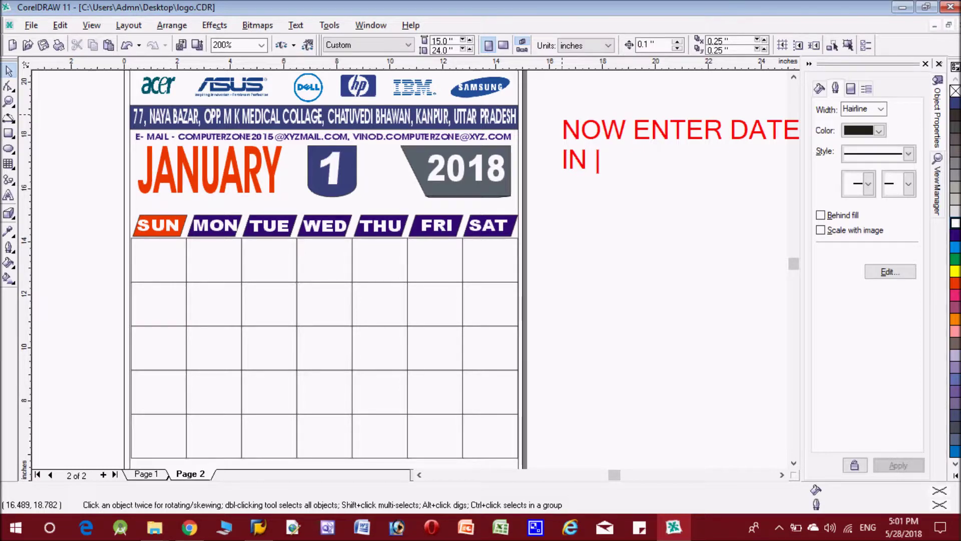
text(GRID)
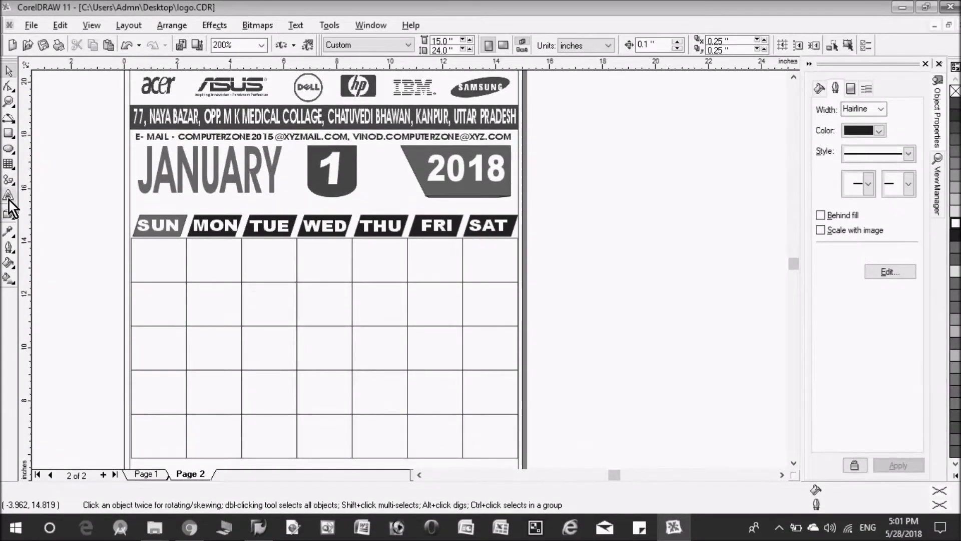
Set the date 1 in Arial Black, enlarge it and place it at the cell's top-left
click(155, 255)
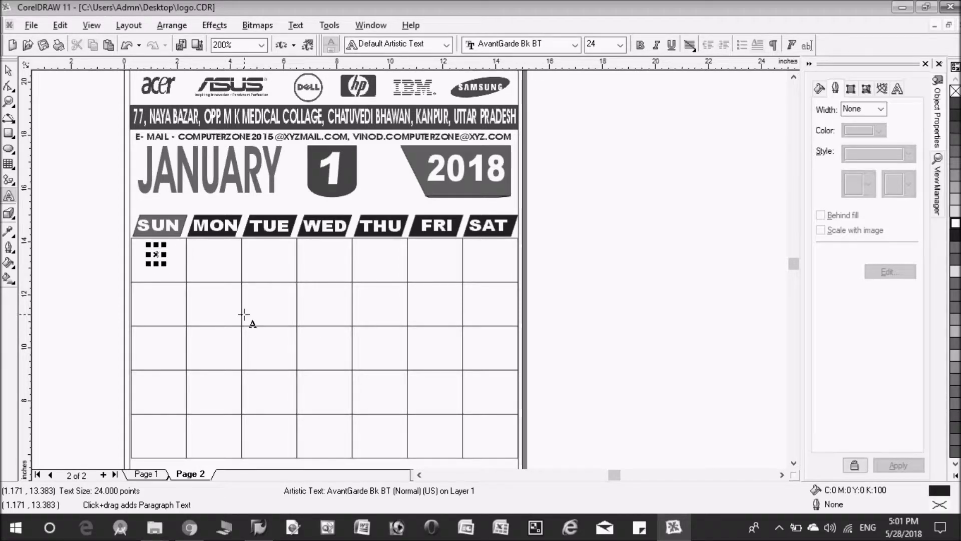
click(556, 46)
click(537, 80)
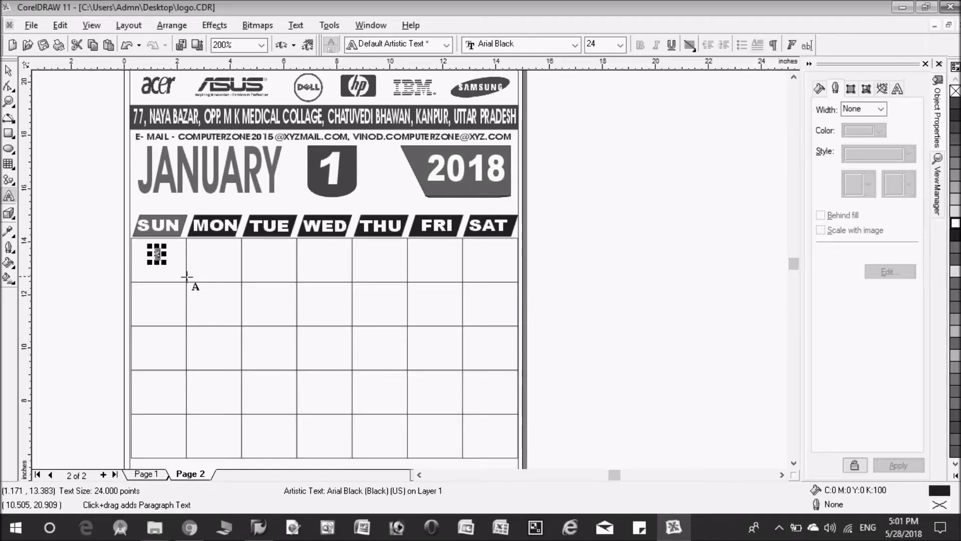
drag(163, 262, 215, 306)
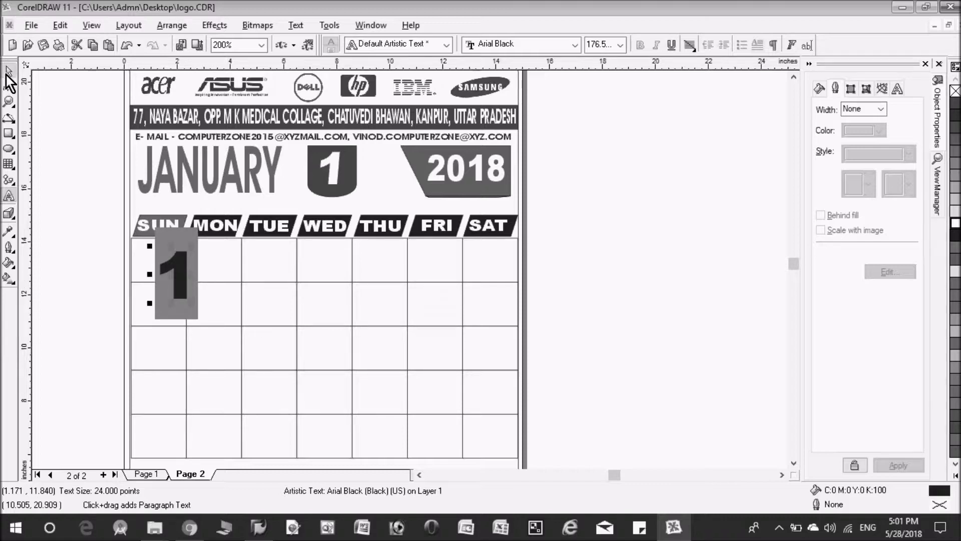
click(9, 70)
drag(173, 274, 163, 282)
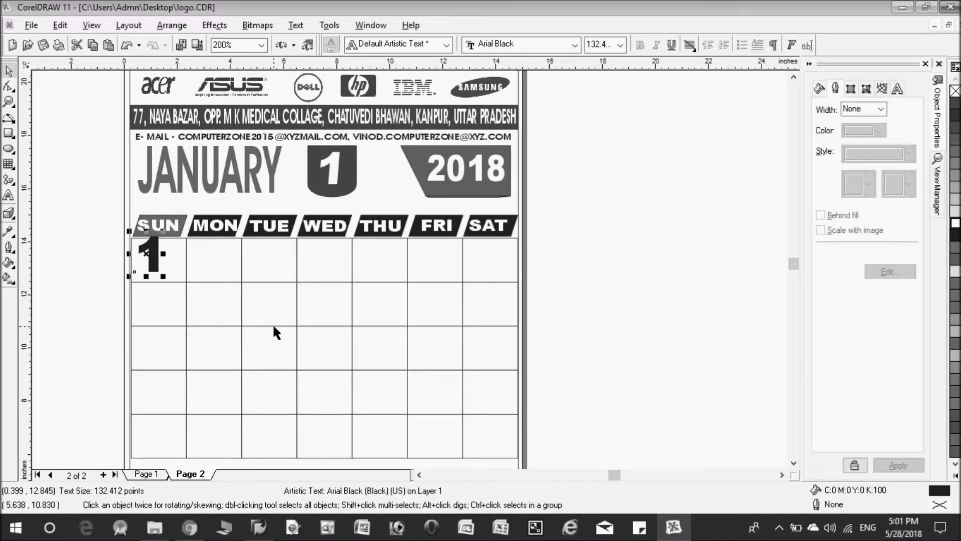
key(Right)
key(Right)
key(Right)
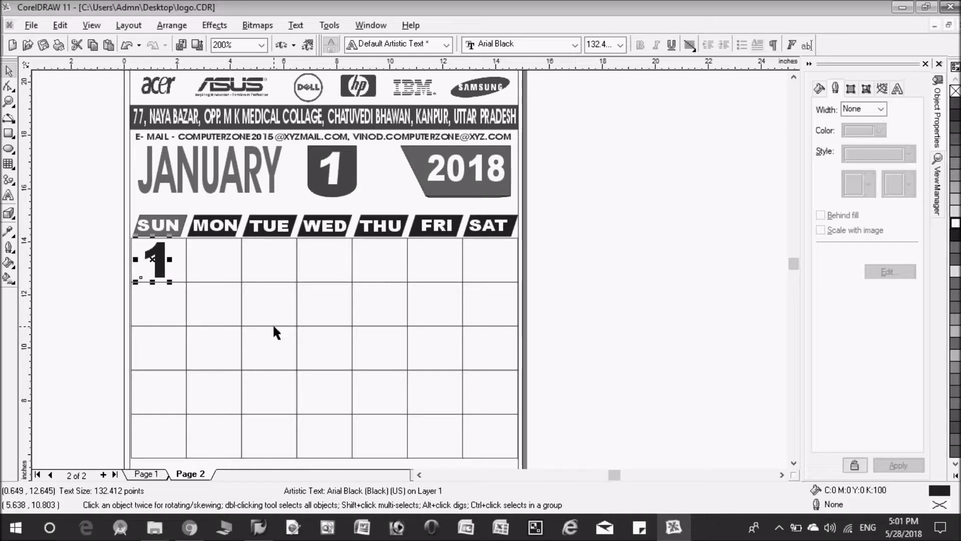
Nudge the 1 into position and place a copy of it in the MON cell
click(586, 329)
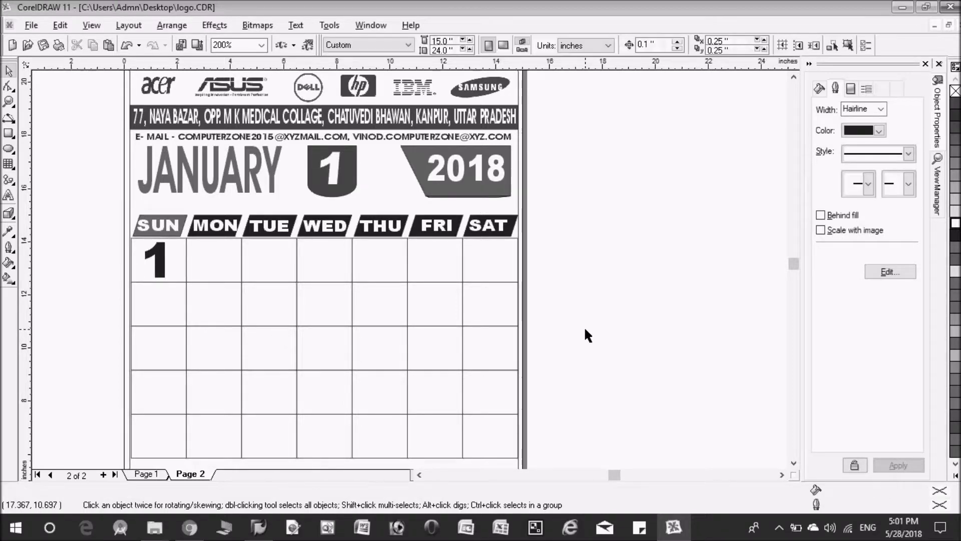
click(160, 264)
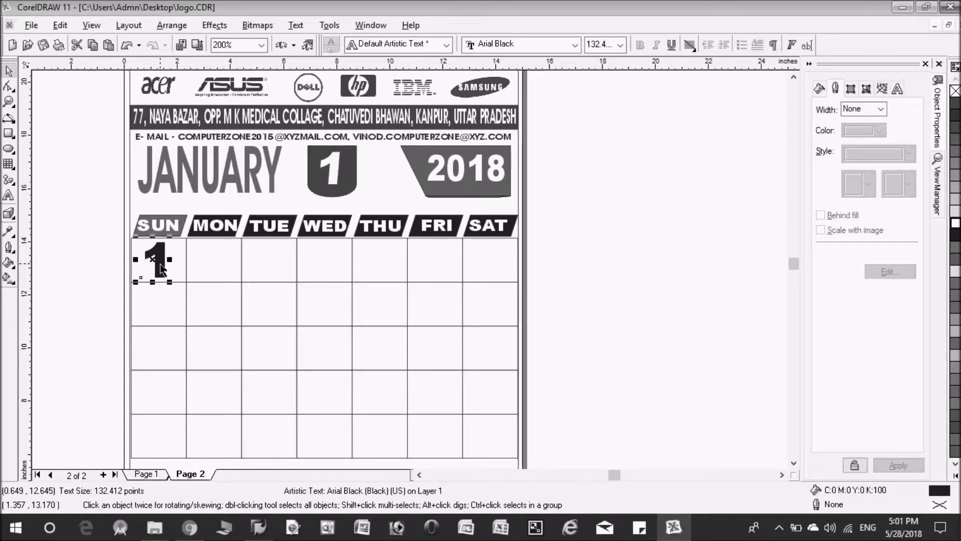
key(Right)
key(Right)
key(Right)
key(Right)
key(Right)
key(Up)
key(Up)
key(Up)
key(Up)
key(Up)
drag(159, 254, 209, 261)
drag(209, 261, 207, 261)
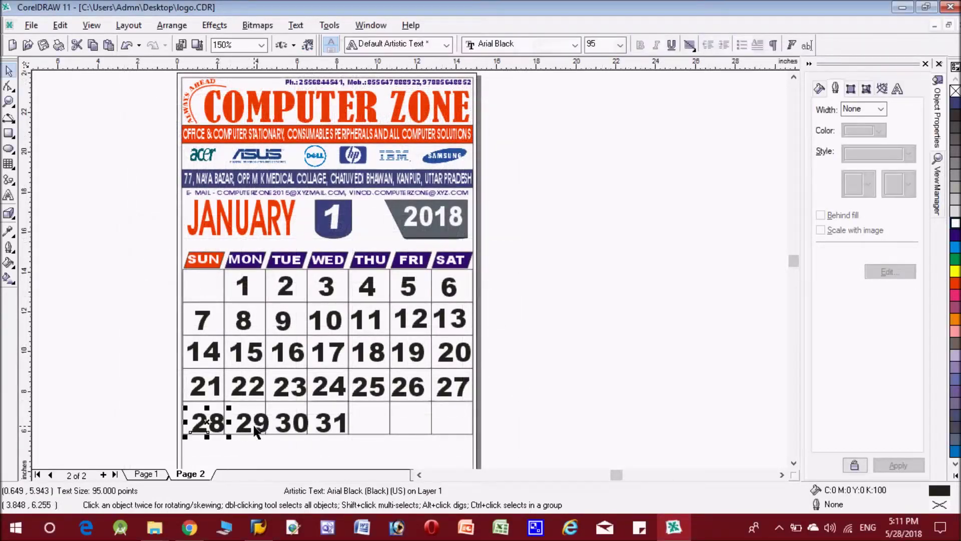
Adjust the date selection and colour the Sunday dates 7, 14, 21 and 28 orange-red
shift+click(256, 431)
shift+click(255, 431)
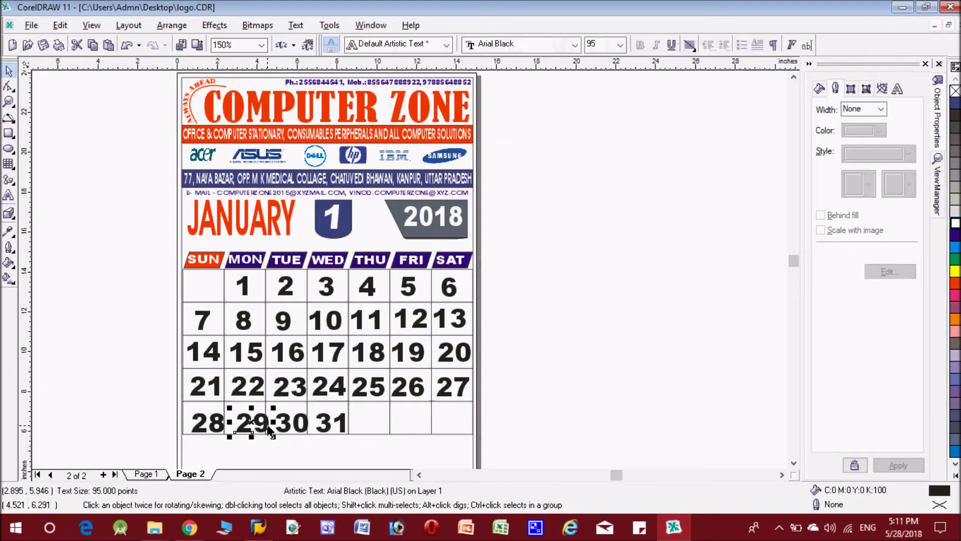
shift+click(226, 433)
shift+click(292, 432)
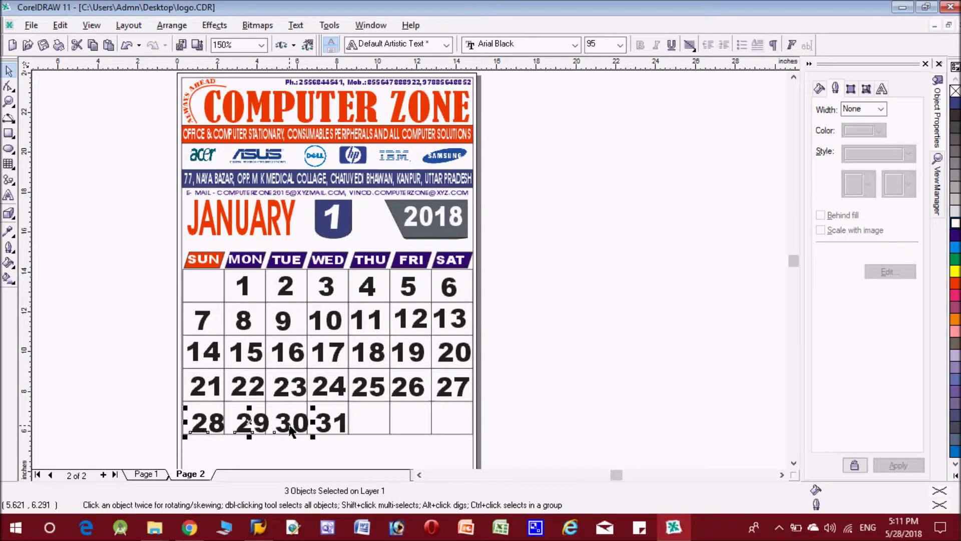
shift+click(330, 431)
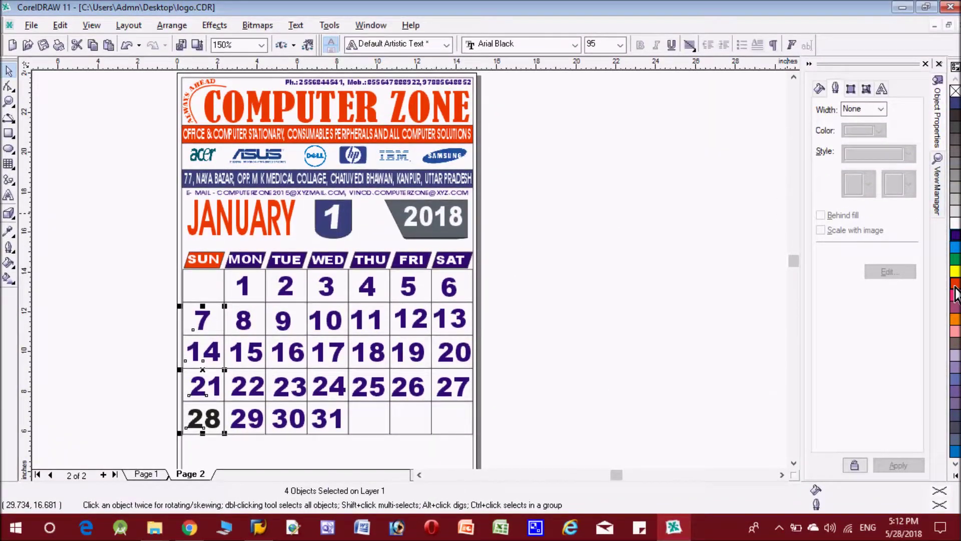
click(955, 290)
click(703, 310)
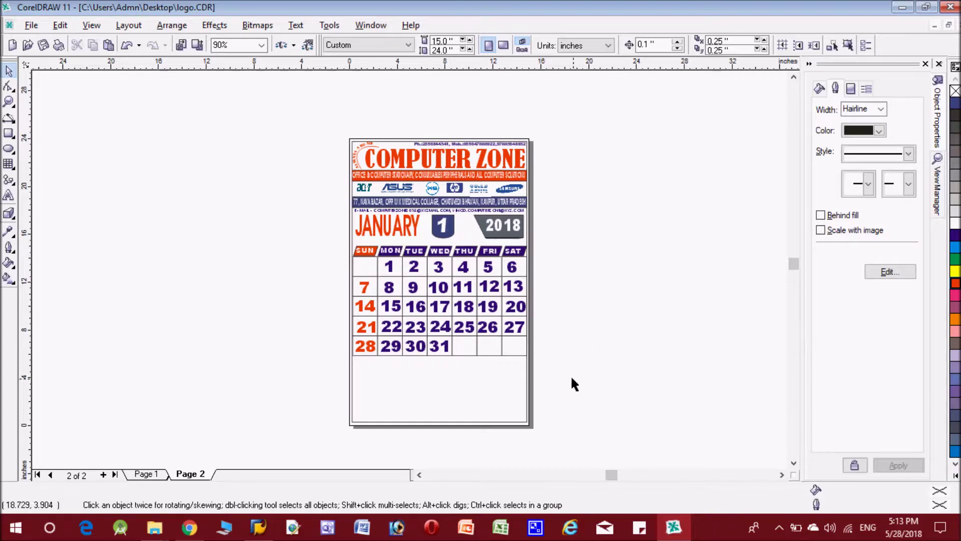
Shrink the whole January calendar and place it at the page's bottom-left below the main grid
drag(553, 362, 313, 210)
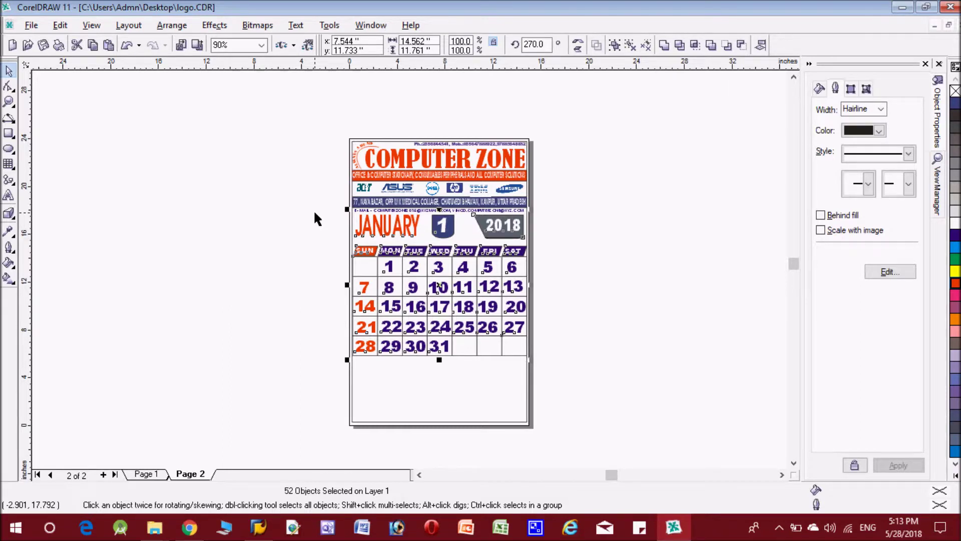
key(Right)
key(Up)
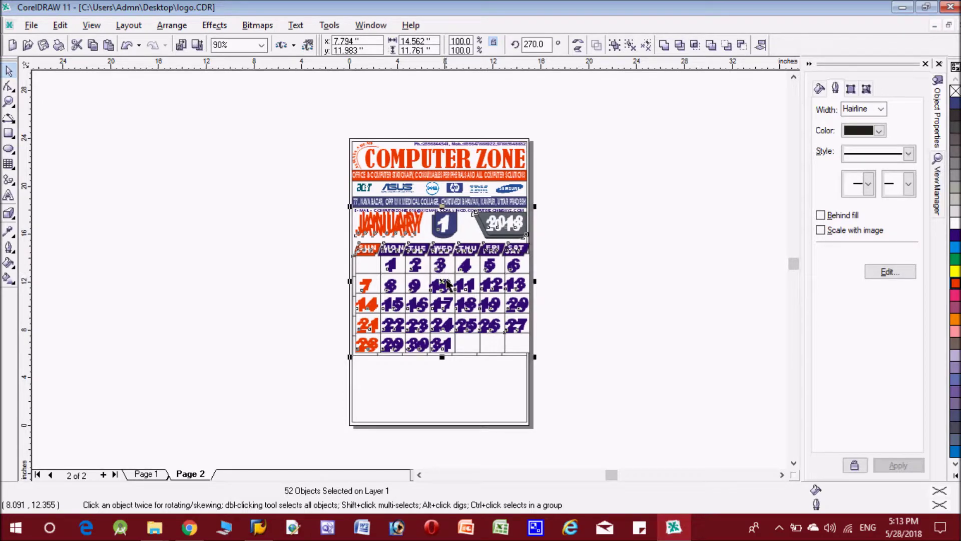
drag(448, 284, 193, 269)
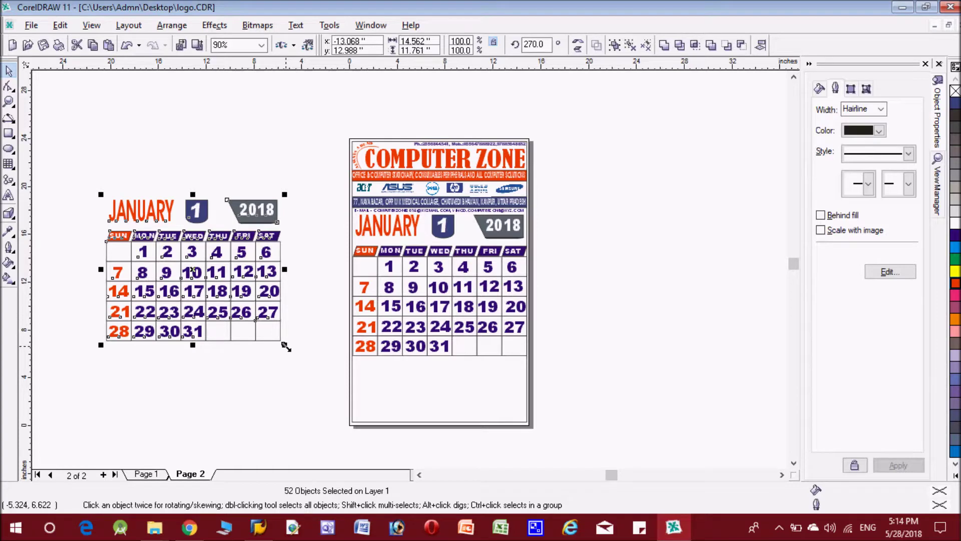
drag(286, 346, 193, 280)
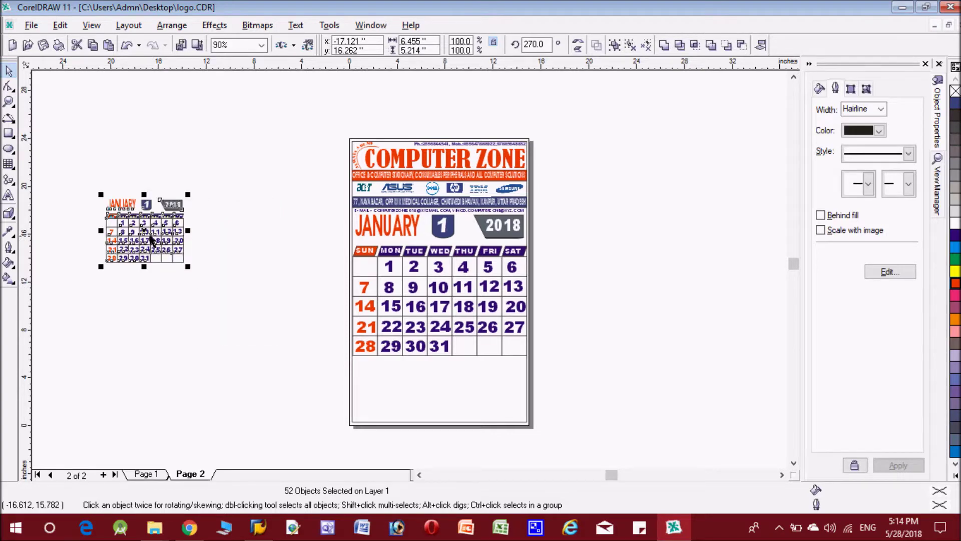
drag(149, 236, 393, 387)
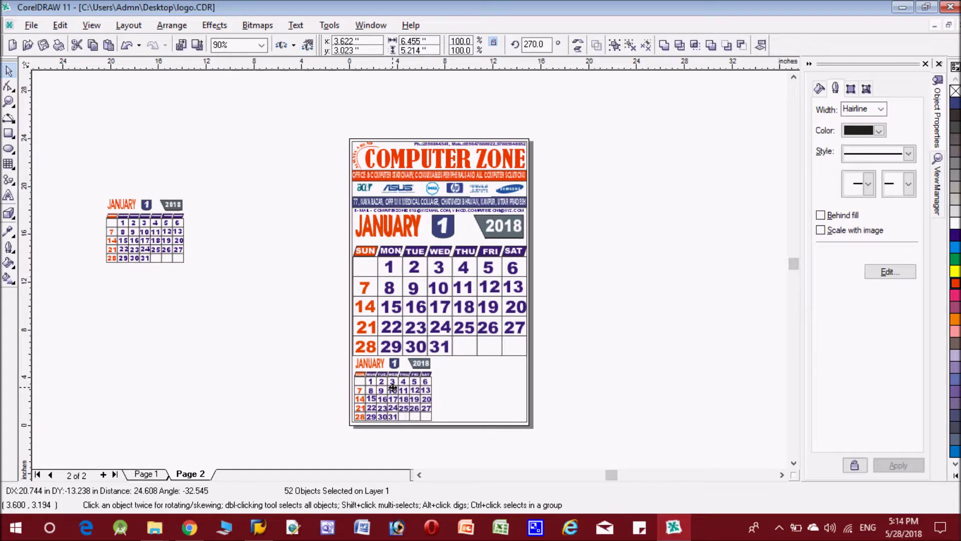
drag(393, 387, 393, 387)
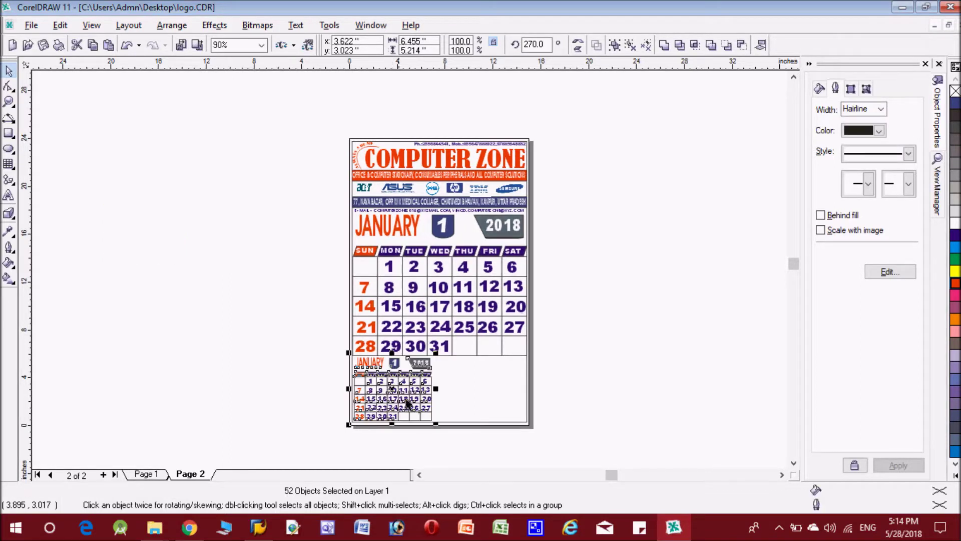
drag(433, 422, 422, 406)
drag(489, 463, 521, 477)
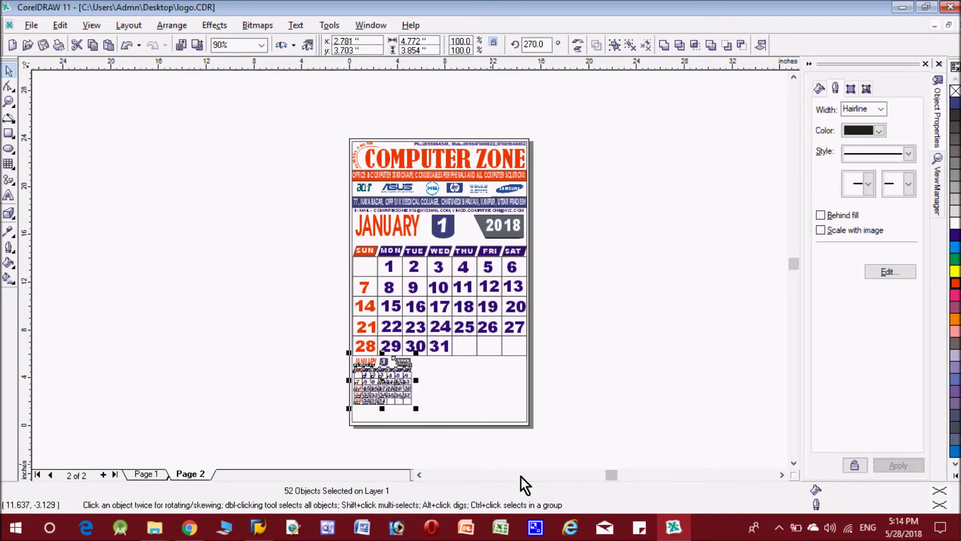
key(Down)
key(Down)
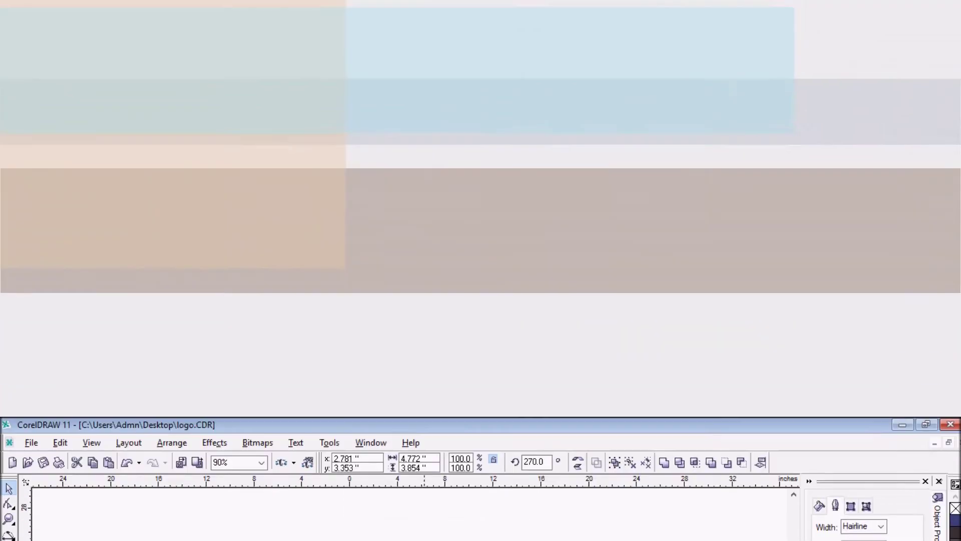
Duplicate the small calendar to the page's bottom-right
drag(437, 435, 404, 394)
drag(404, 269, 338, 228)
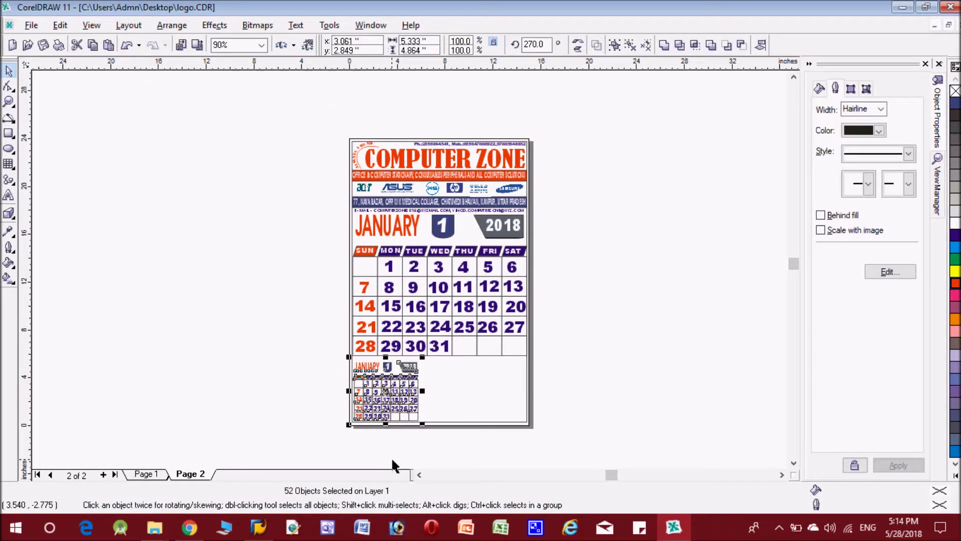
key(Up)
key(Right)
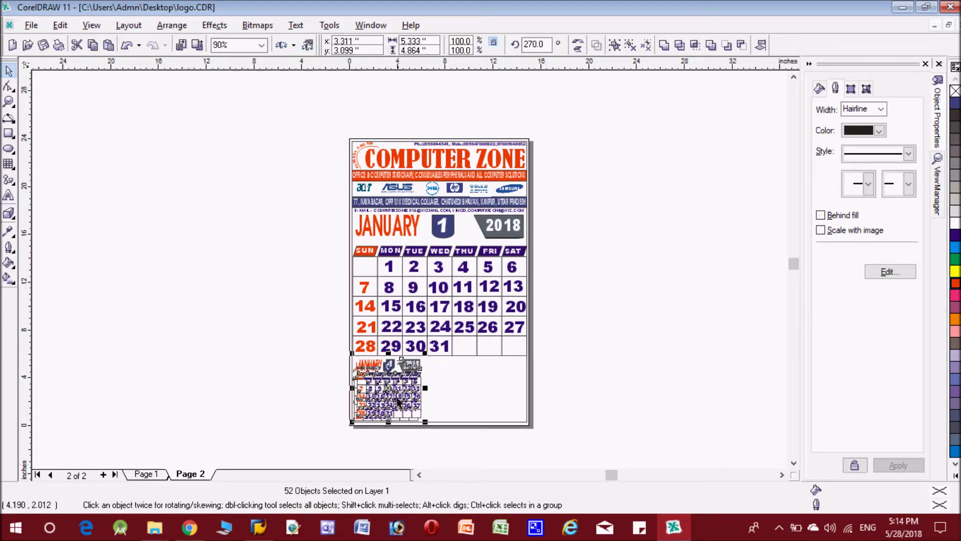
drag(420, 389, 425, 389)
drag(487, 389, 494, 391)
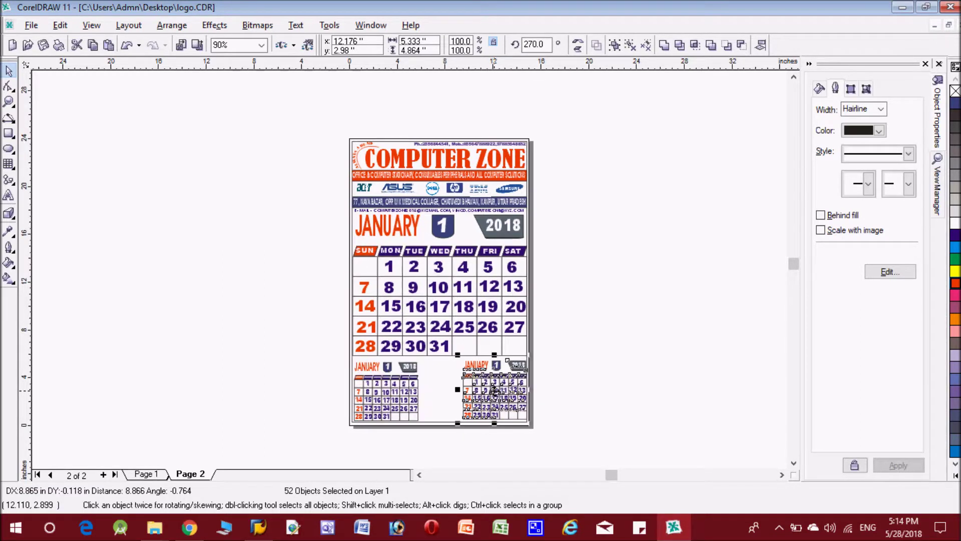
click(585, 429)
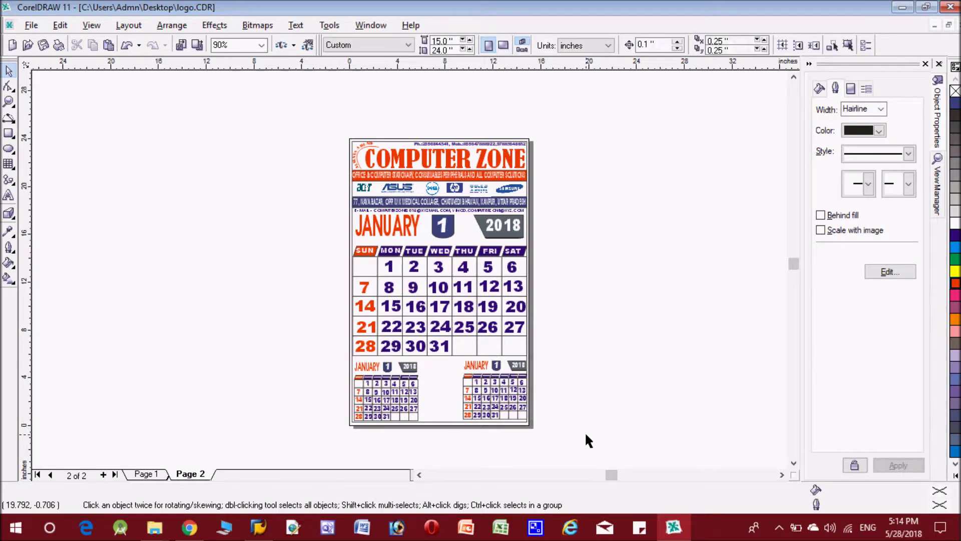
Zoom in on the two small calendars at the bottom of the page
click(9, 102)
drag(287, 343, 587, 443)
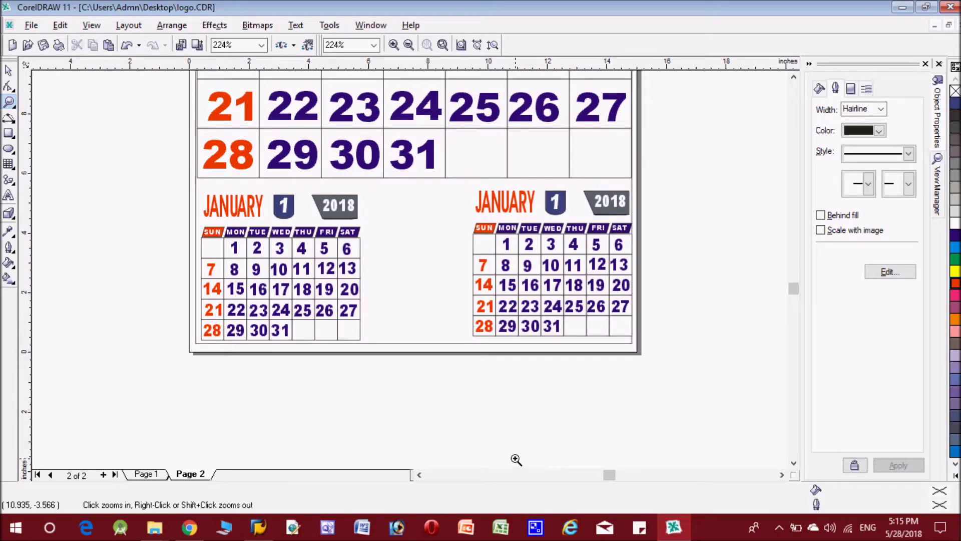
key(space)
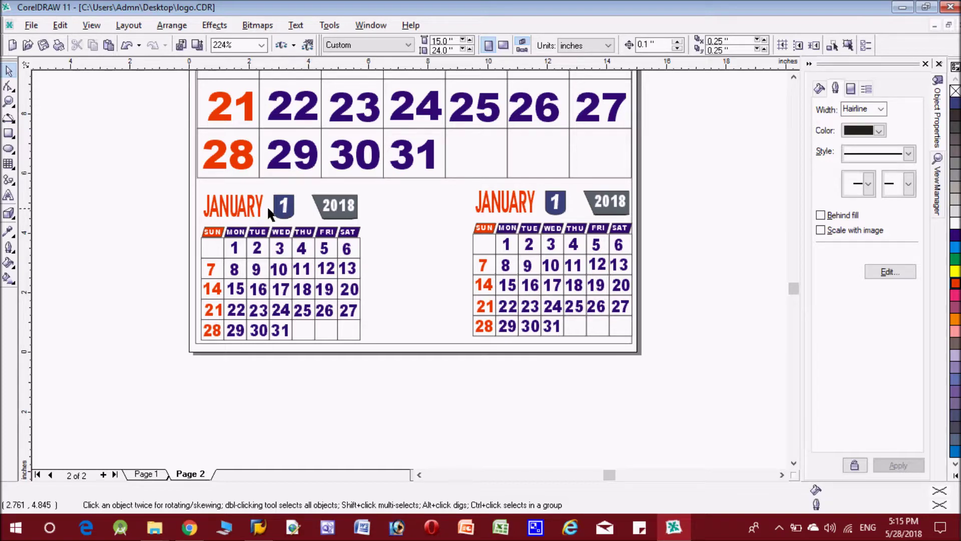
Rename the left mini calendar's JANUARY label to DECEMBER
click(245, 214)
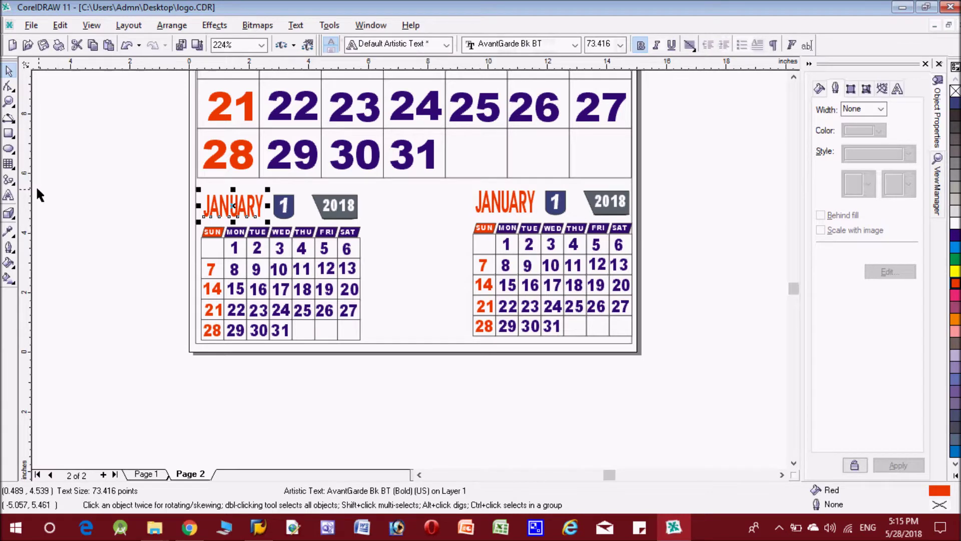
click(9, 196)
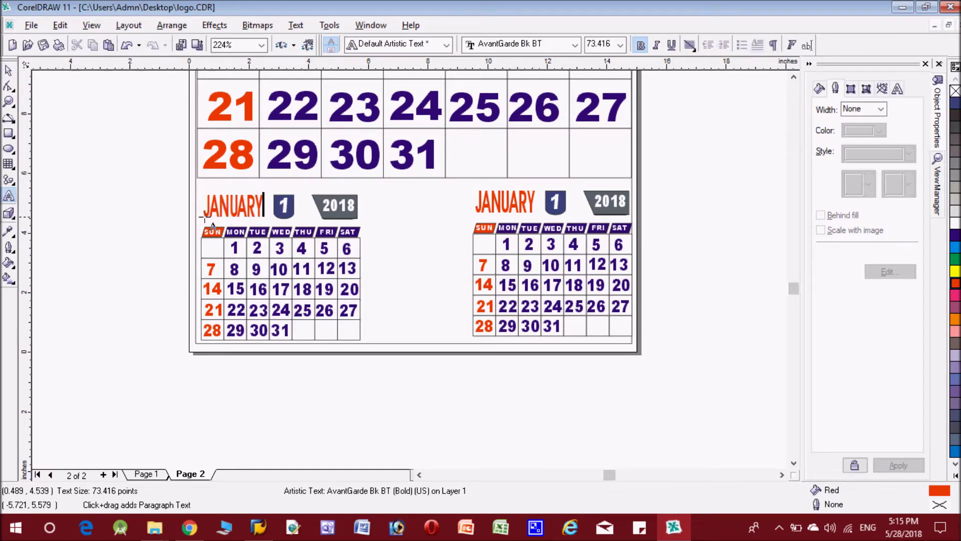
double_click(234, 205)
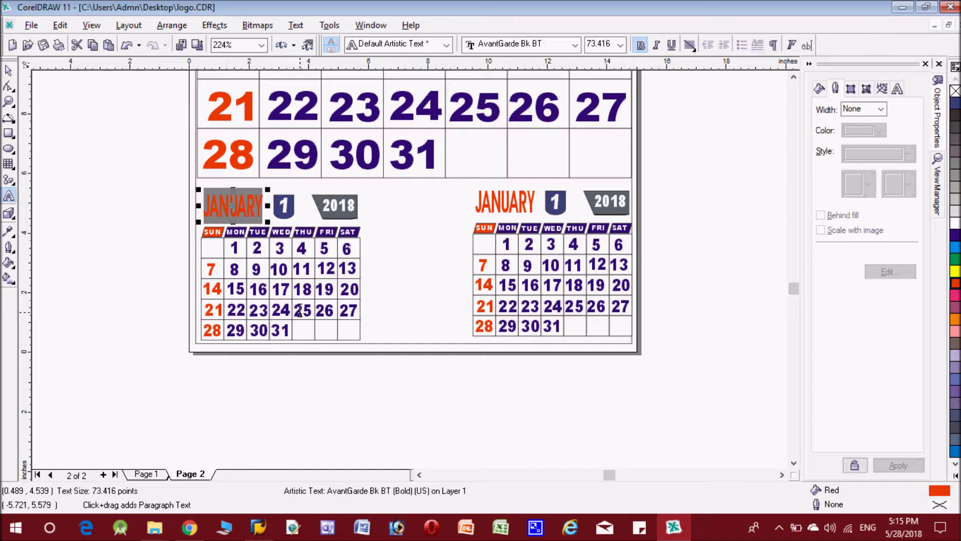
text(DE)
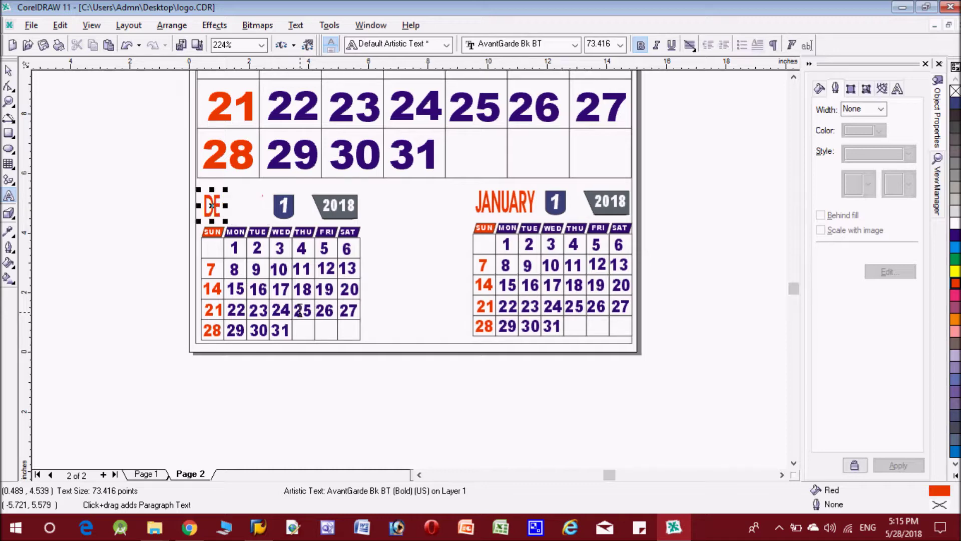
text(CEMBER)
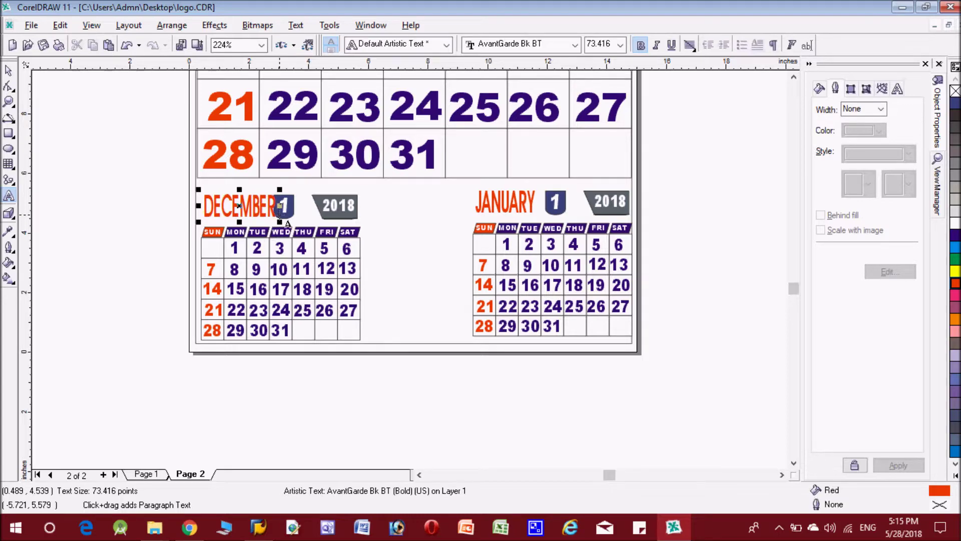
click(9, 72)
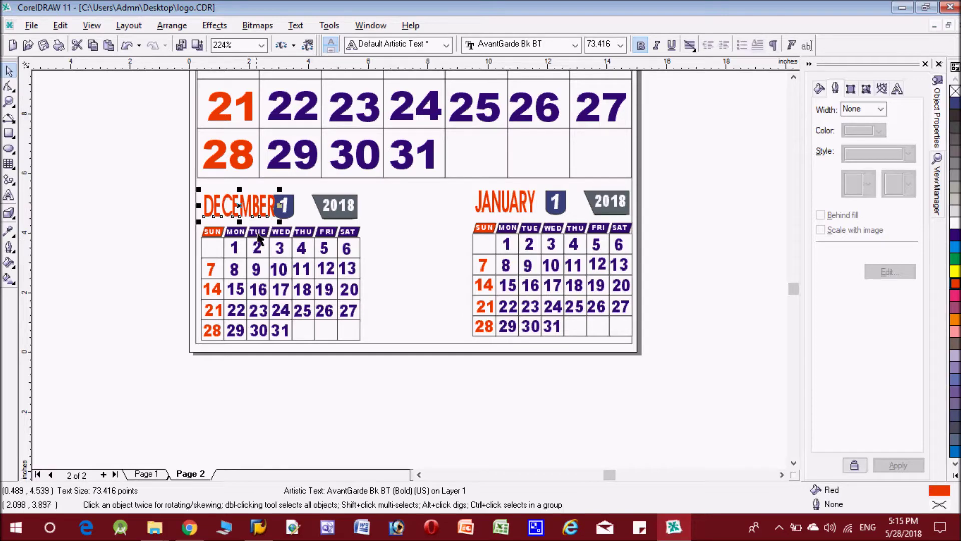
Select the blue 1 badge beside DECEMBER and the right calendar's FEBRUARY label
click(294, 220)
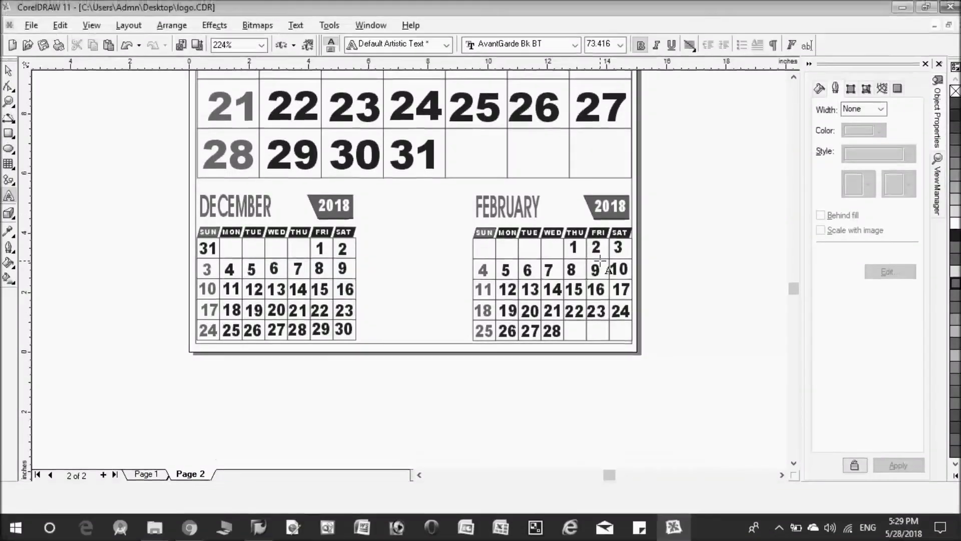
click(541, 207)
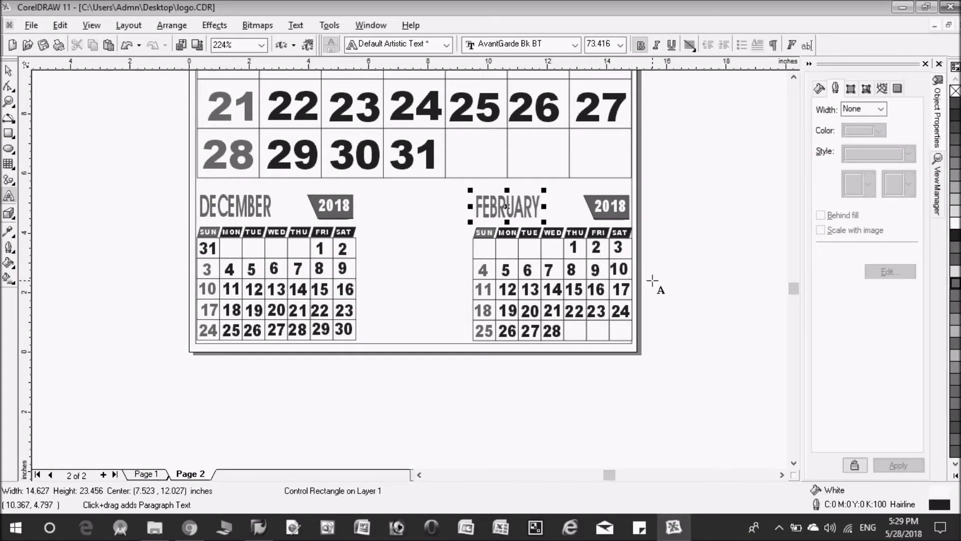
click(8, 72)
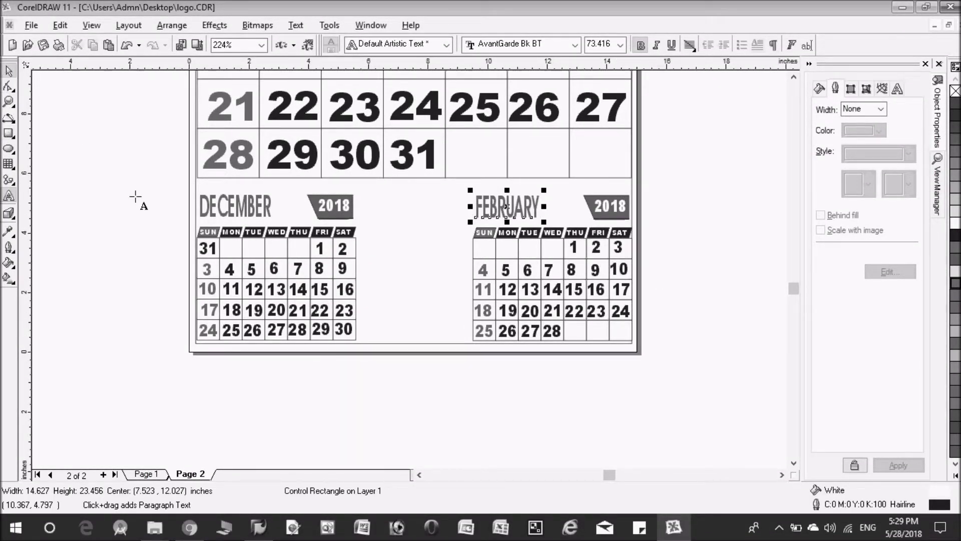
click(155, 250)
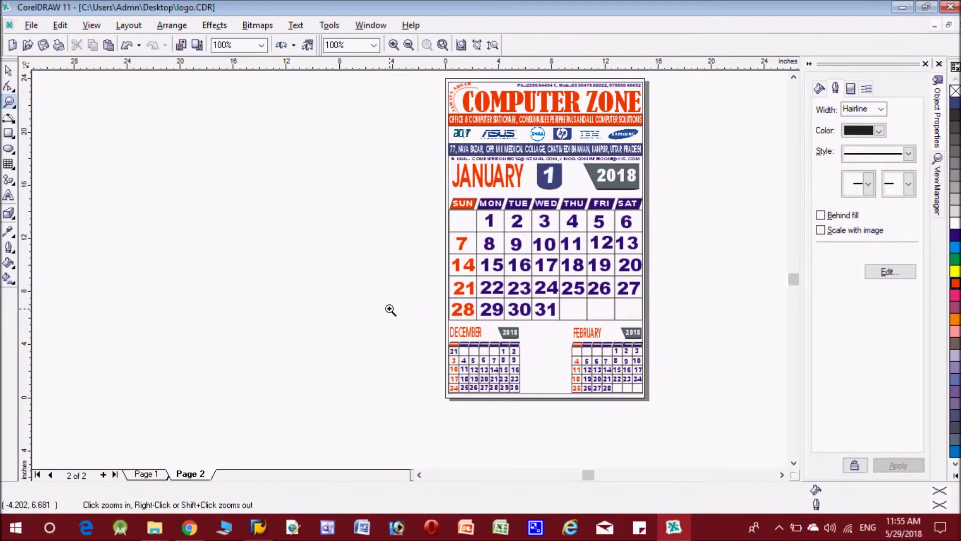
Zoom in twice on the gap between the December and February calendars
drag(403, 319, 711, 425)
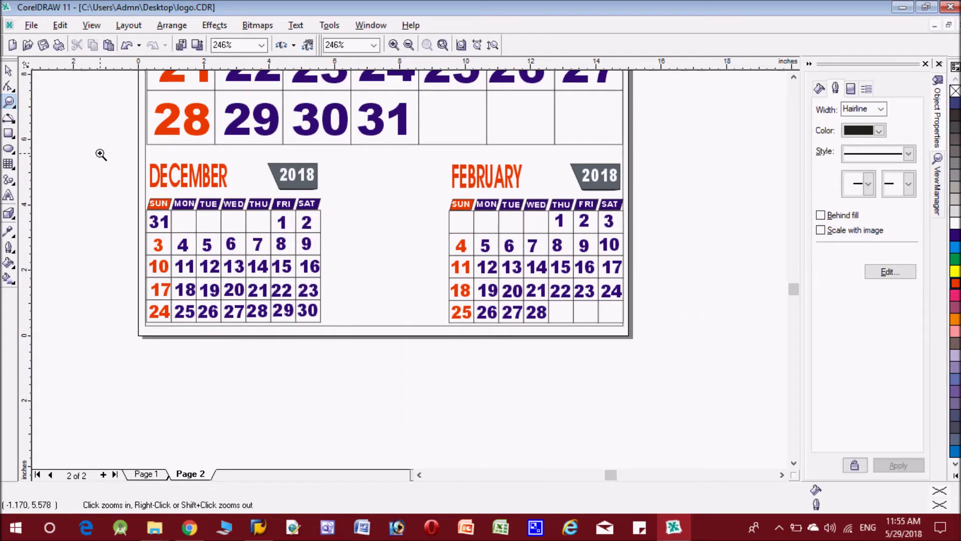
drag(245, 163, 527, 354)
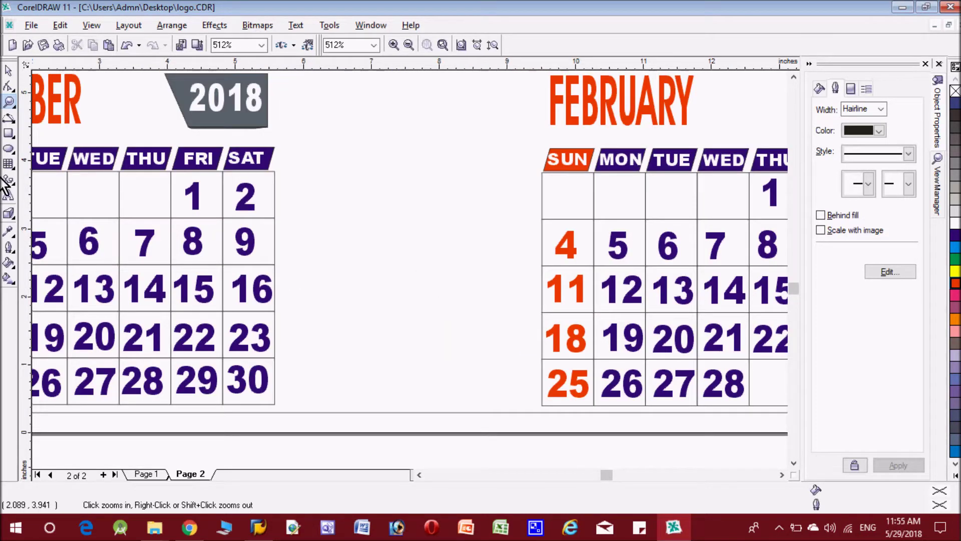
Type NOTES between the two calendars and make it bold and underlined
click(8, 197)
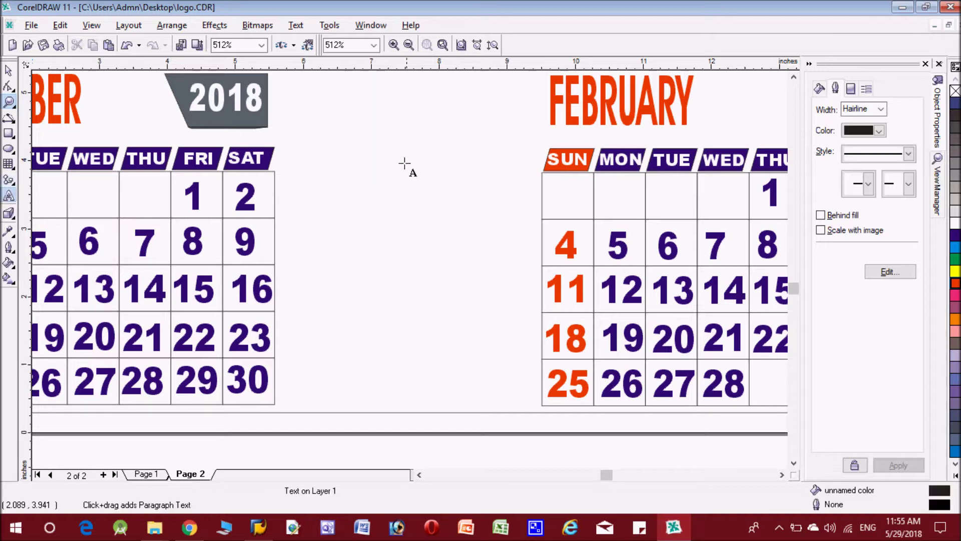
click(354, 149)
text(notes)
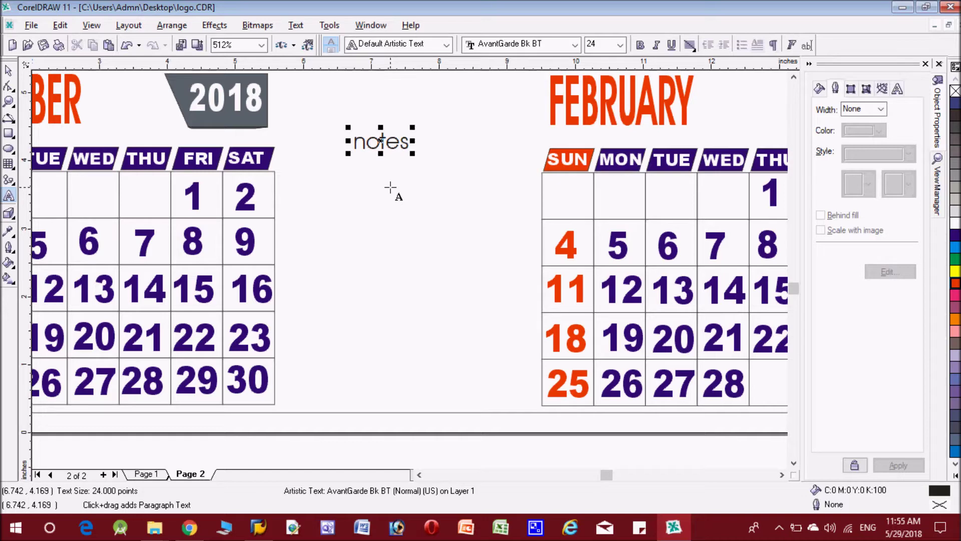
key(ctrl+a)
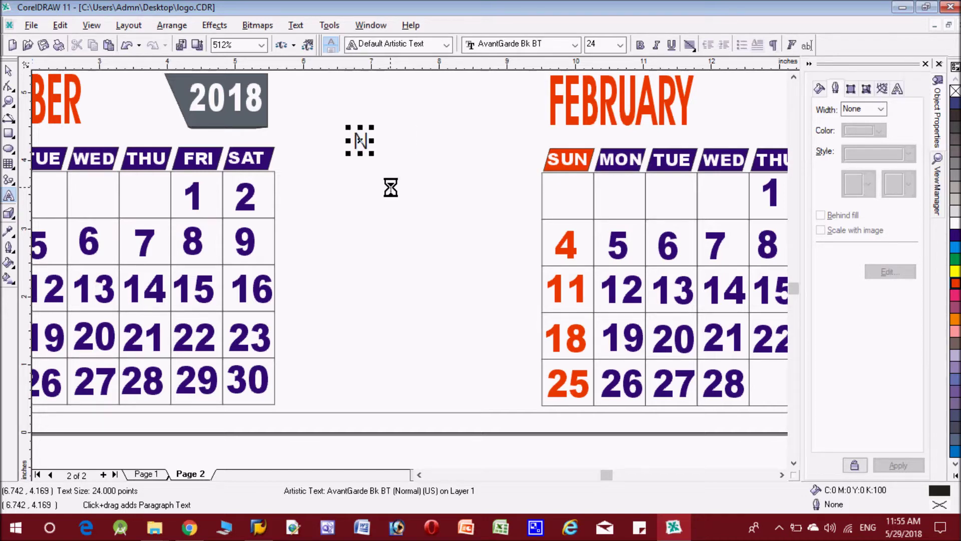
text(OTES)
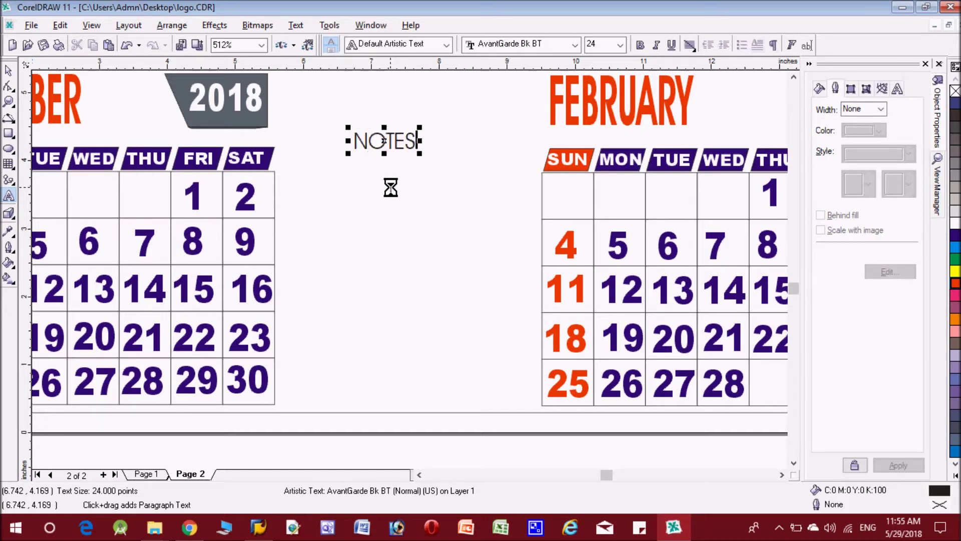
key(ctrl+a)
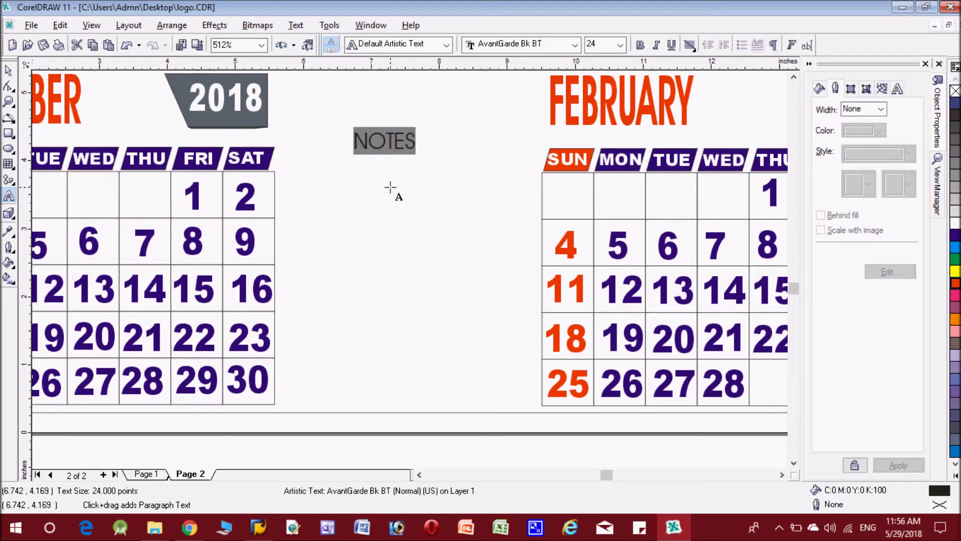
click(640, 48)
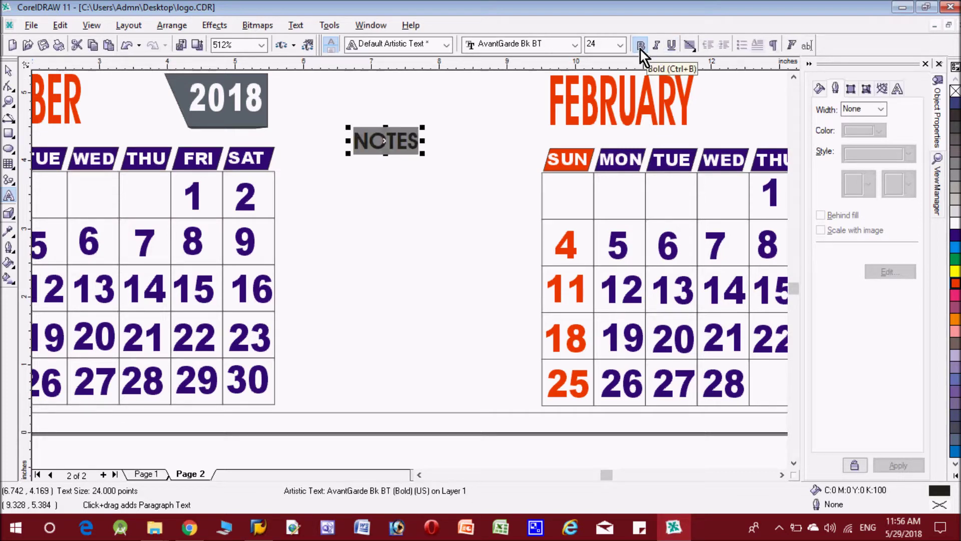
click(669, 49)
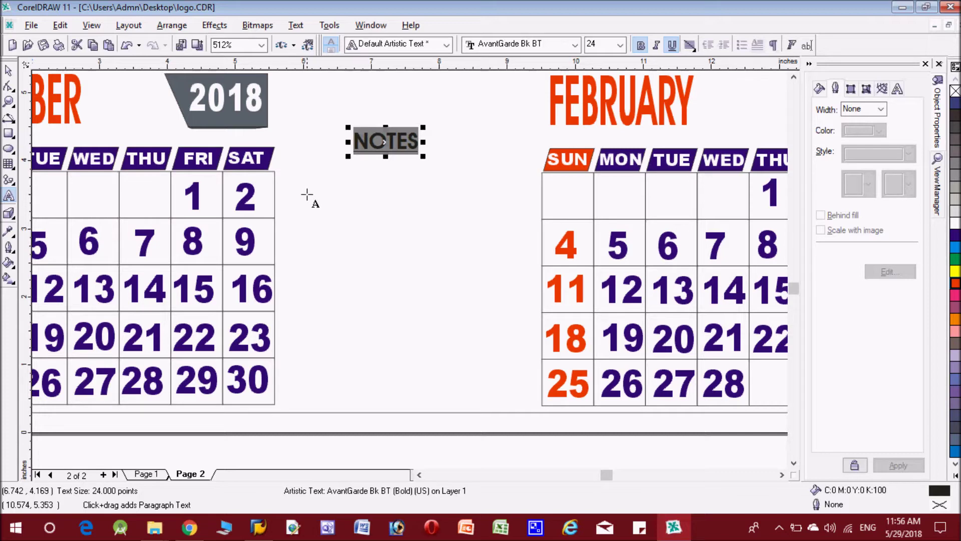
click(8, 119)
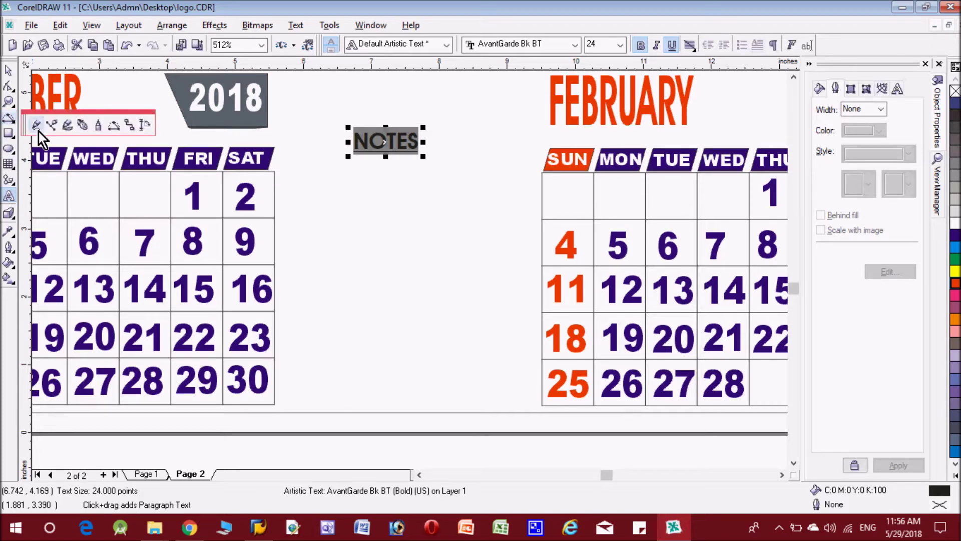
click(38, 130)
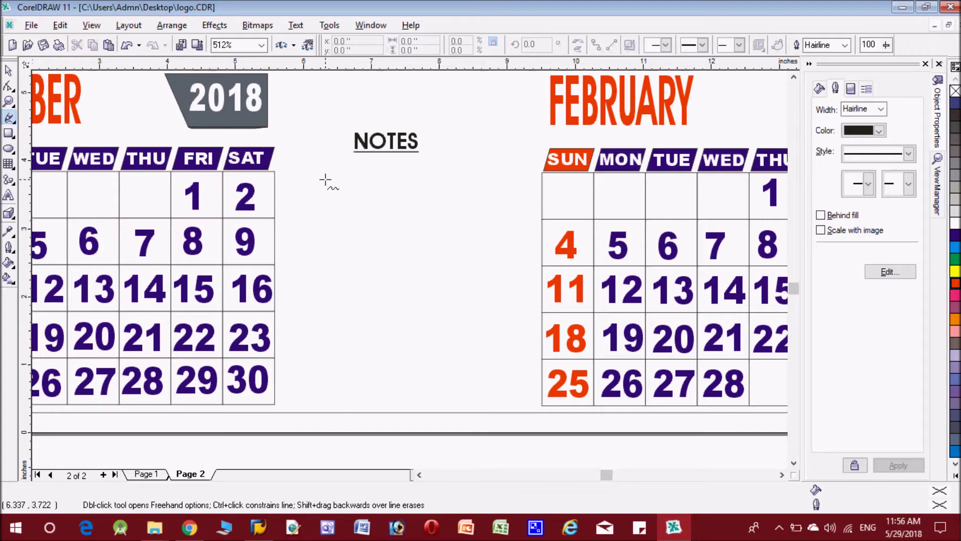
drag(325, 180, 328, 208)
text(Use)
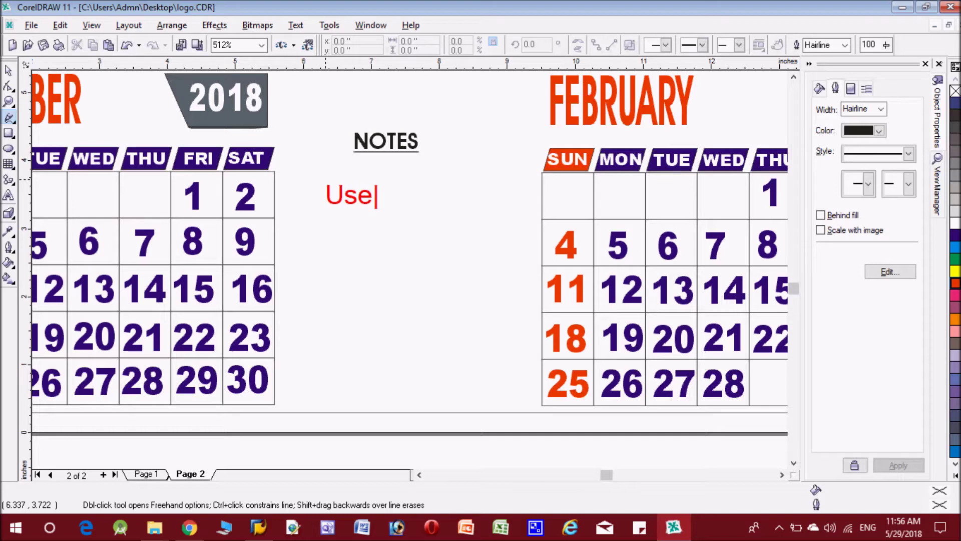
text( Ctrl)
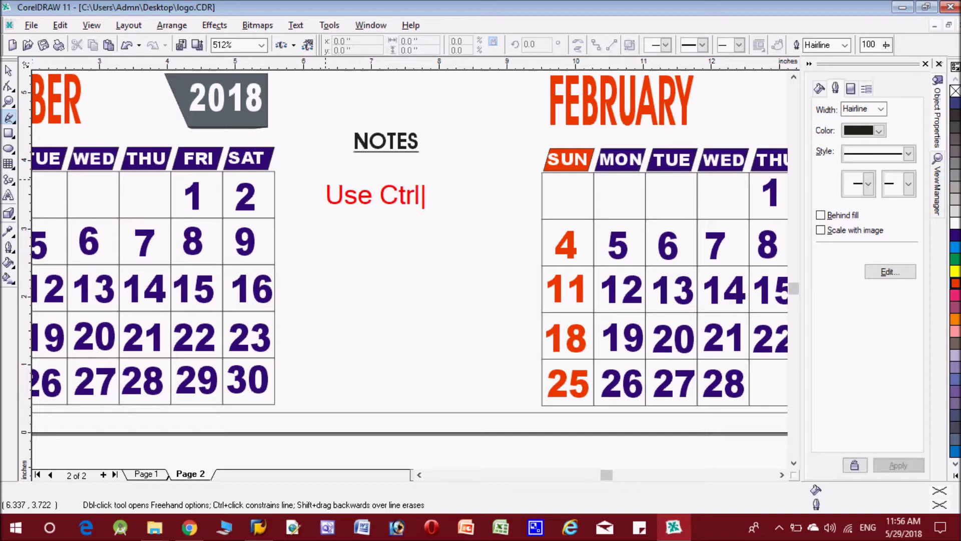
key(Return)
text(key t)
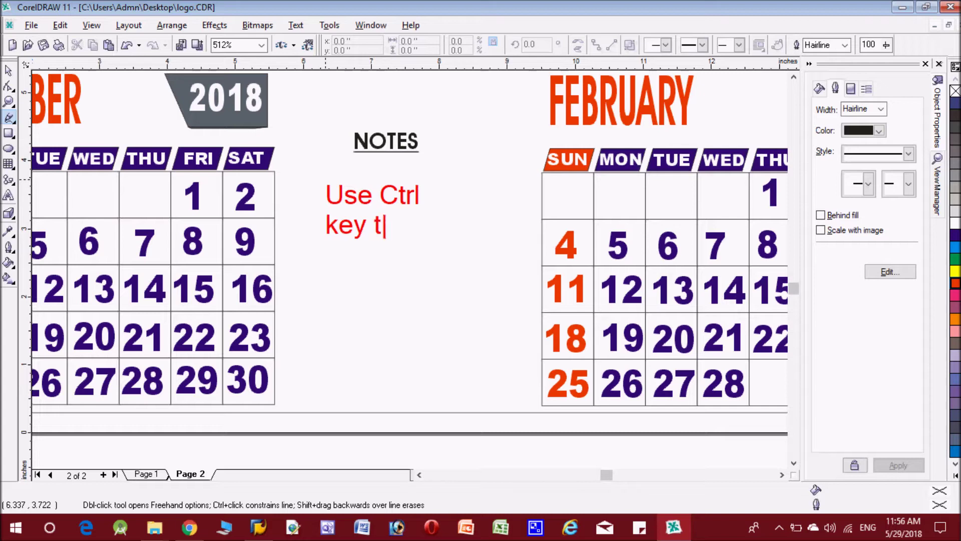
text(o draw)
key(Return)
text(p)
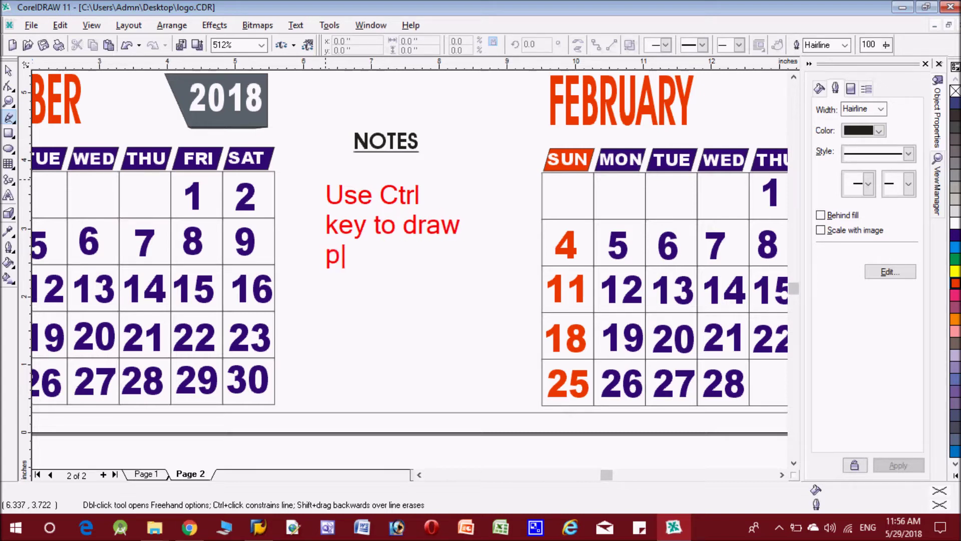
text(erfectt)
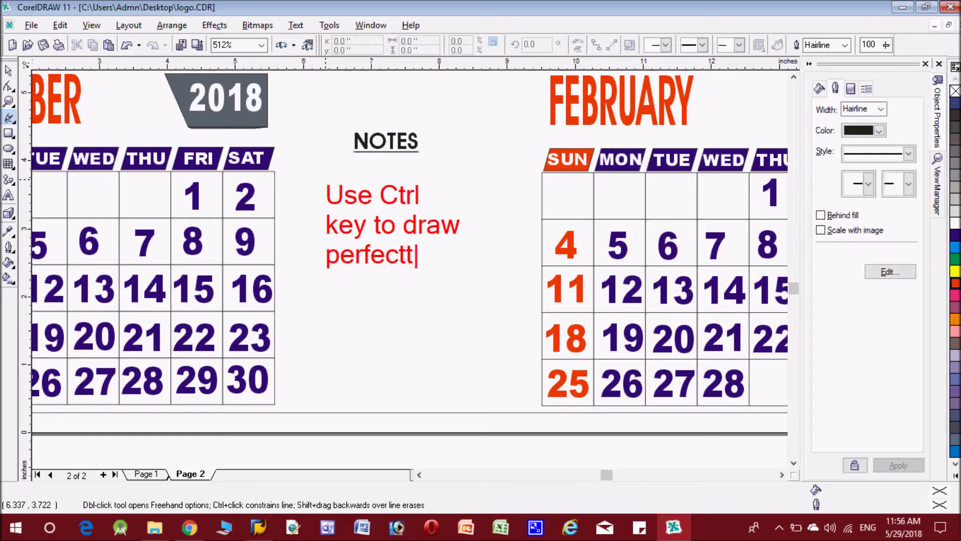
key(BackSpace)
text(straight)
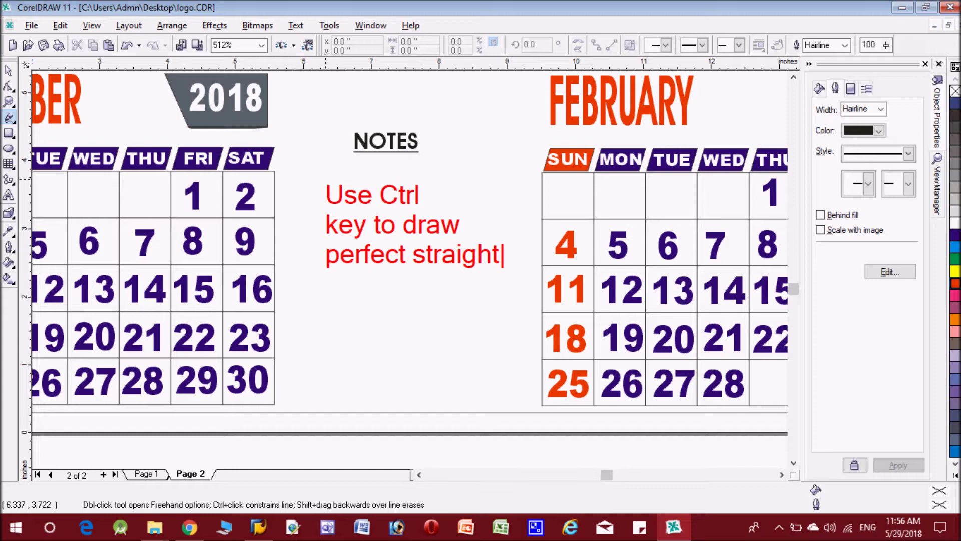
key(Return)
text(line)
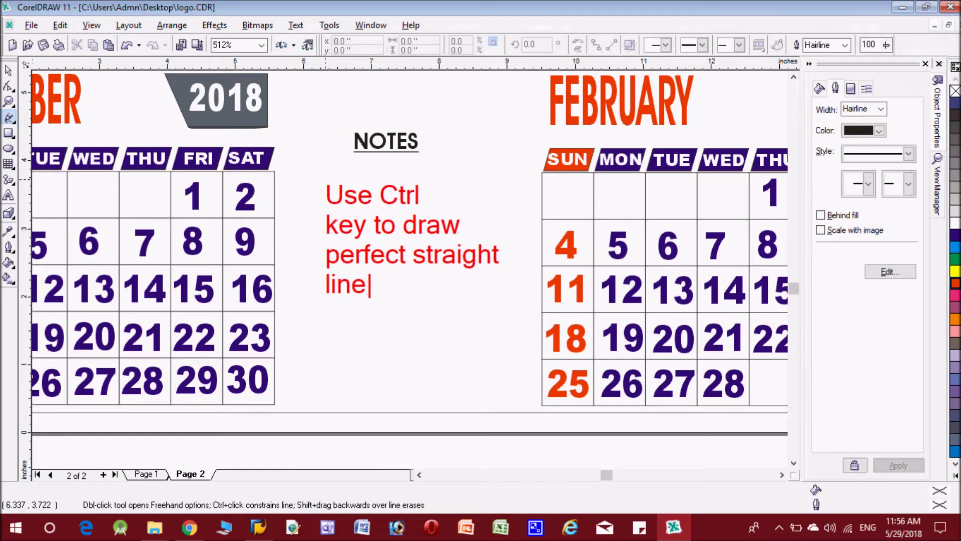
Draw a line under NOTES to the February grid's edge with a 2.0 pt outline
click(285, 176)
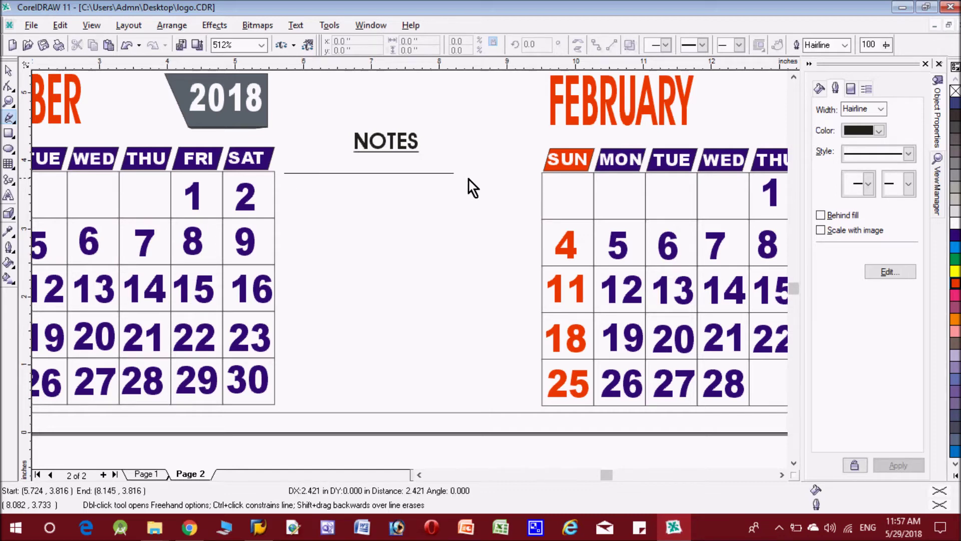
click(536, 176)
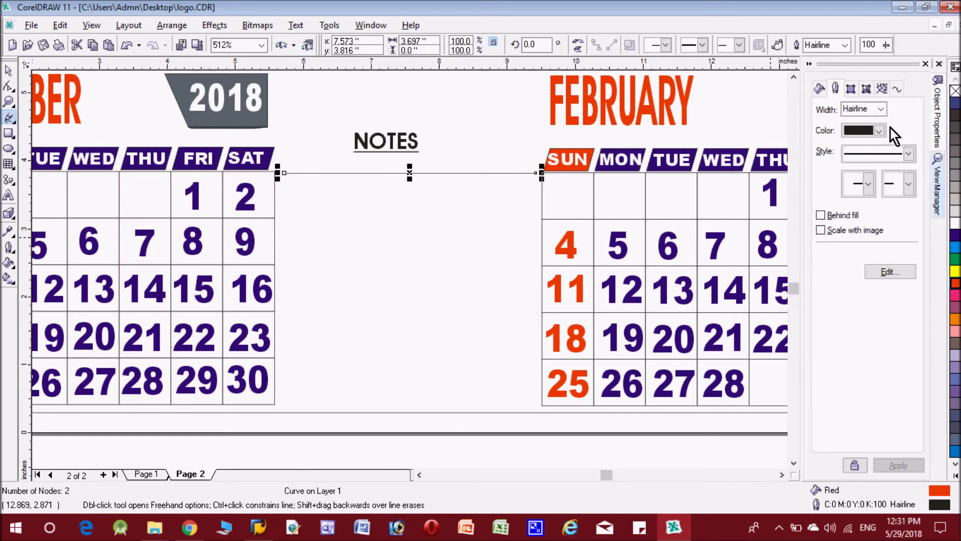
click(882, 110)
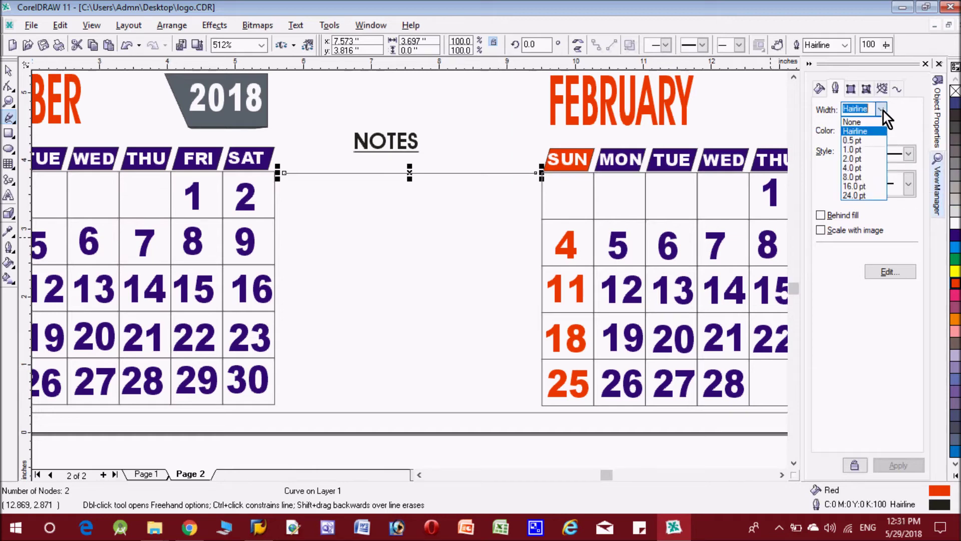
click(873, 157)
click(910, 468)
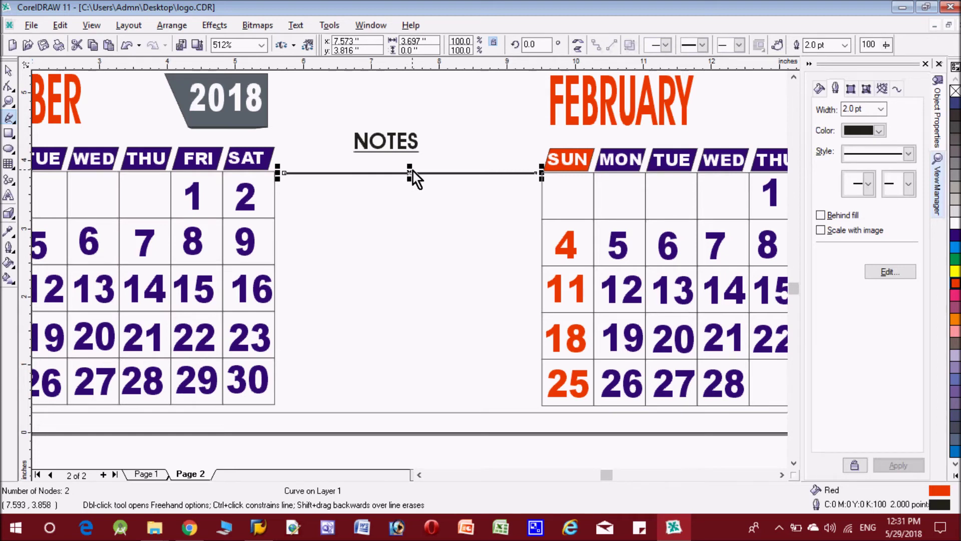
click(8, 70)
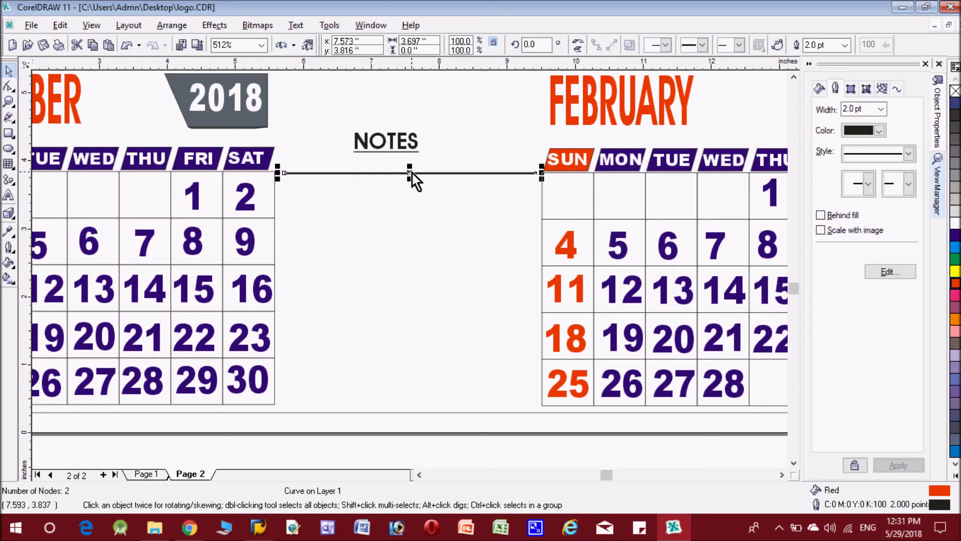
Copy the 2.0 pt line just below itself, then repeat with Ctrl+R to rule the NOTES area down to the calendars' bottom
drag(409, 173, 410, 194)
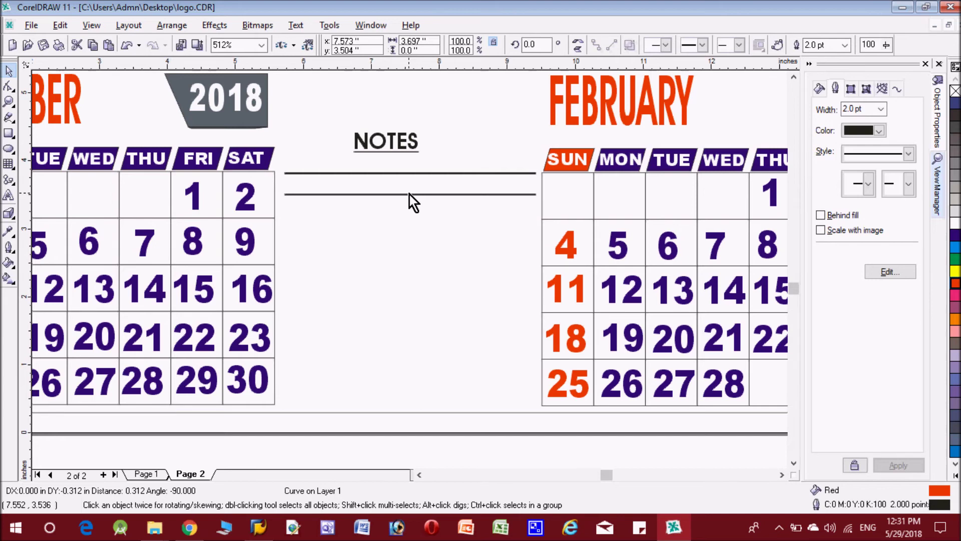
click(409, 194)
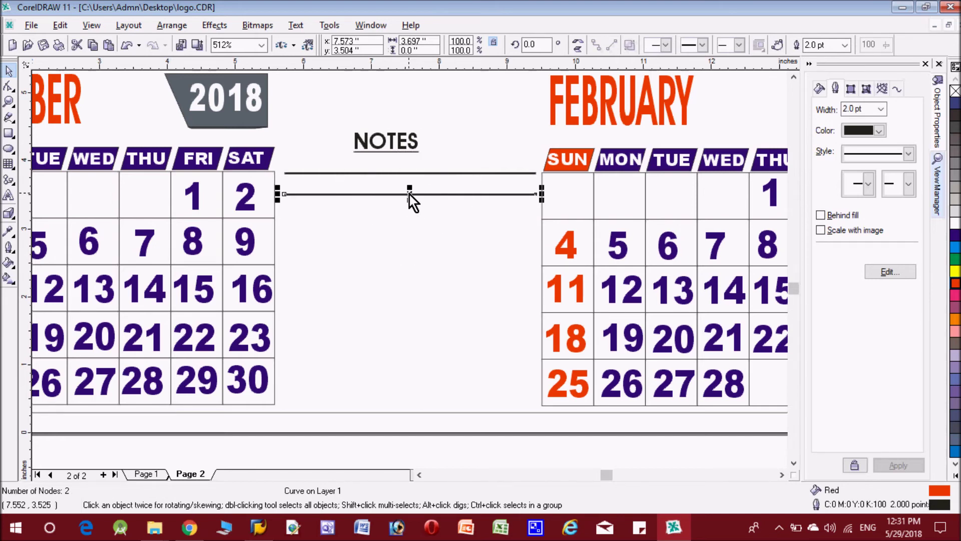
key(ctrl+r)
key(ctrl+r)
key(ctrl+r)
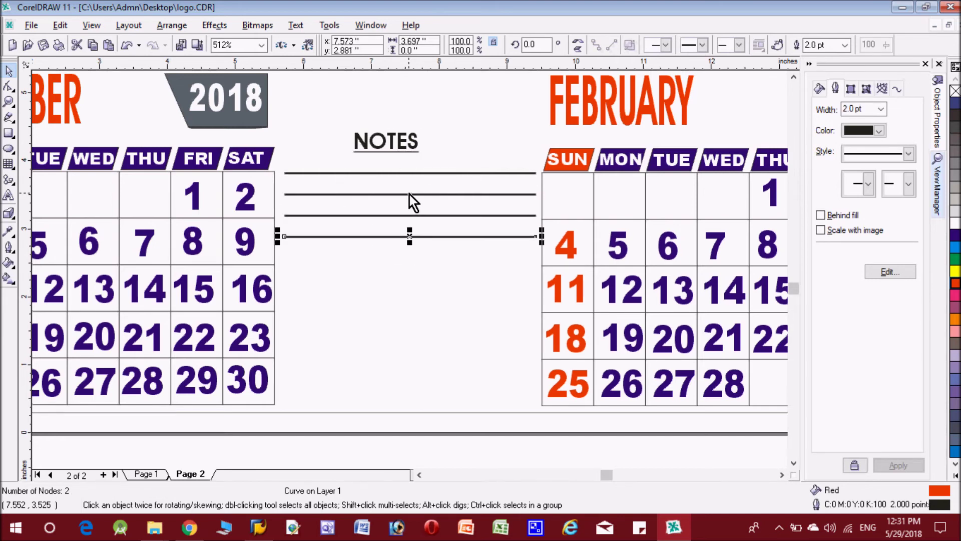
key(ctrl+r)
key(ctrl+r)
key(ctrl+r)
key(ctrl+r)
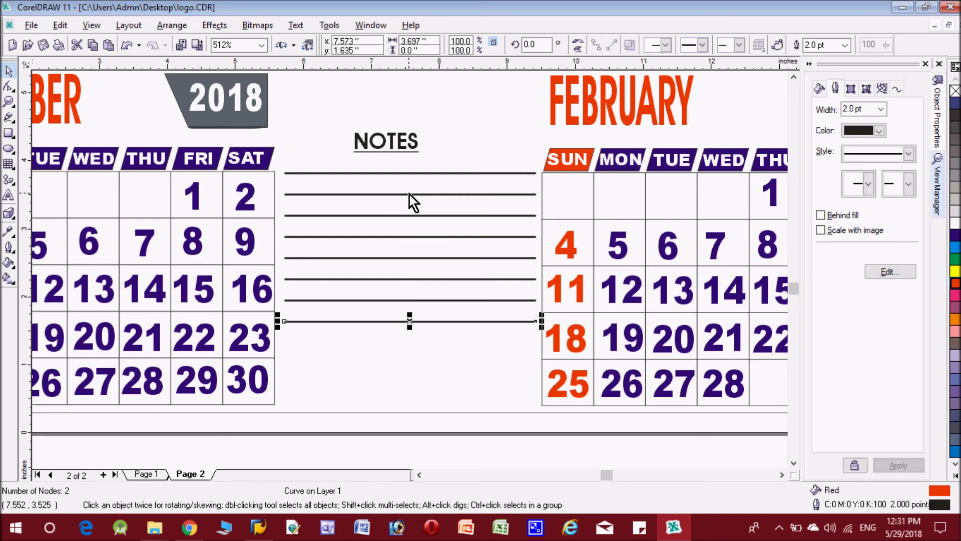
key(ctrl+r)
key(ctrl+r)
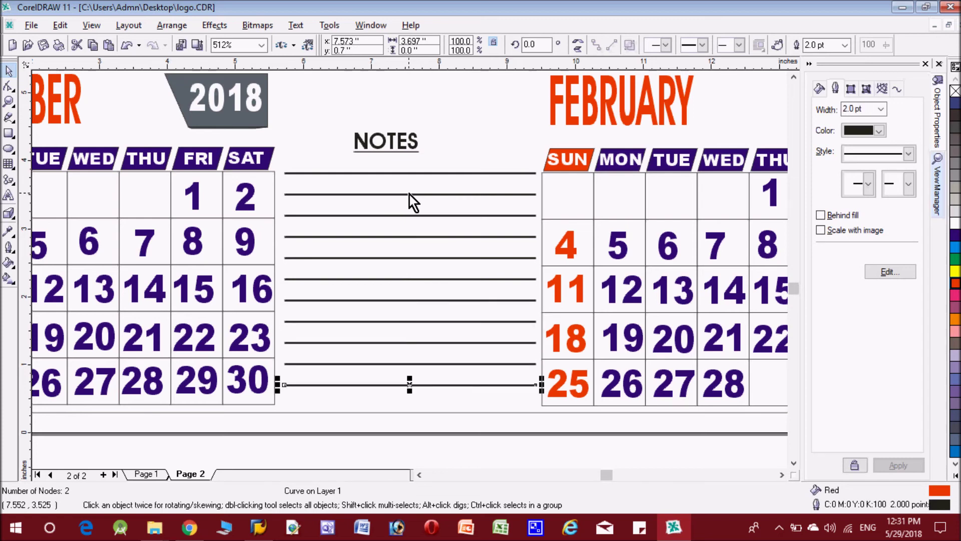
key(ctrl+r)
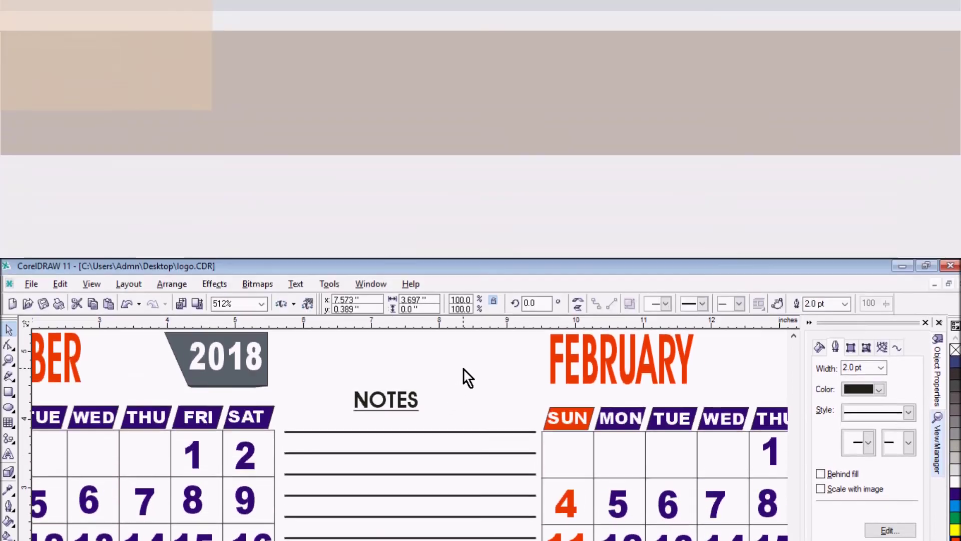
click(386, 400)
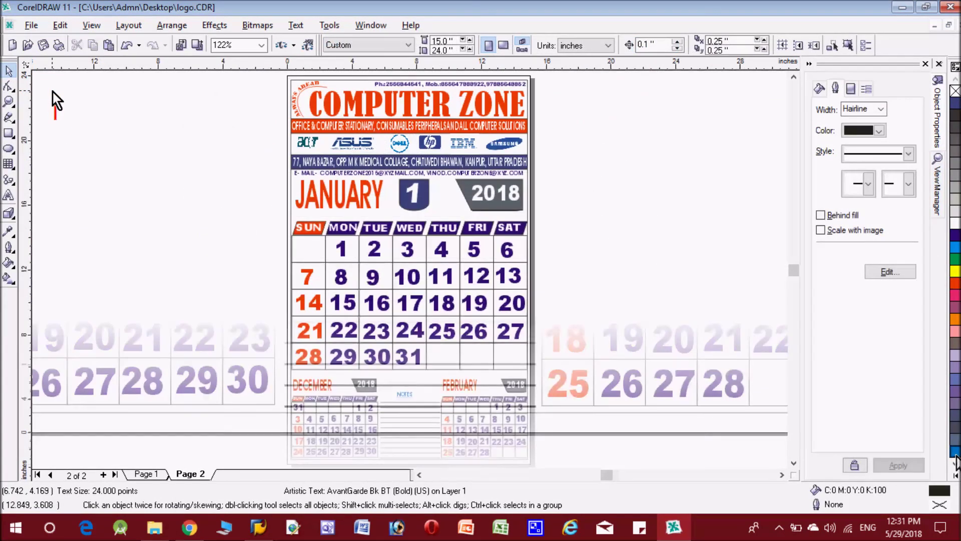
Type a red closing caption on three lines: "That's It Guys !!", "Thanks For", "Watching !!"
text(That)
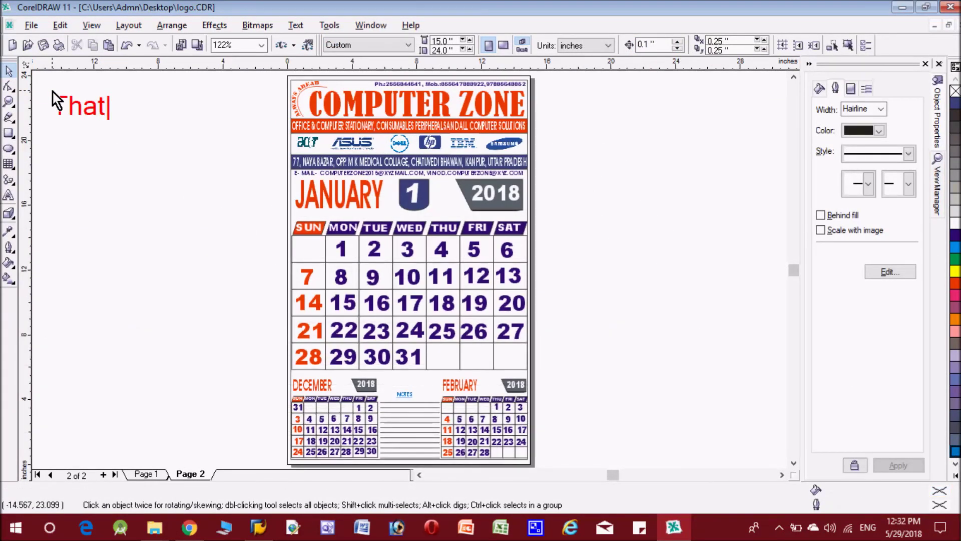
text('s It Gu)
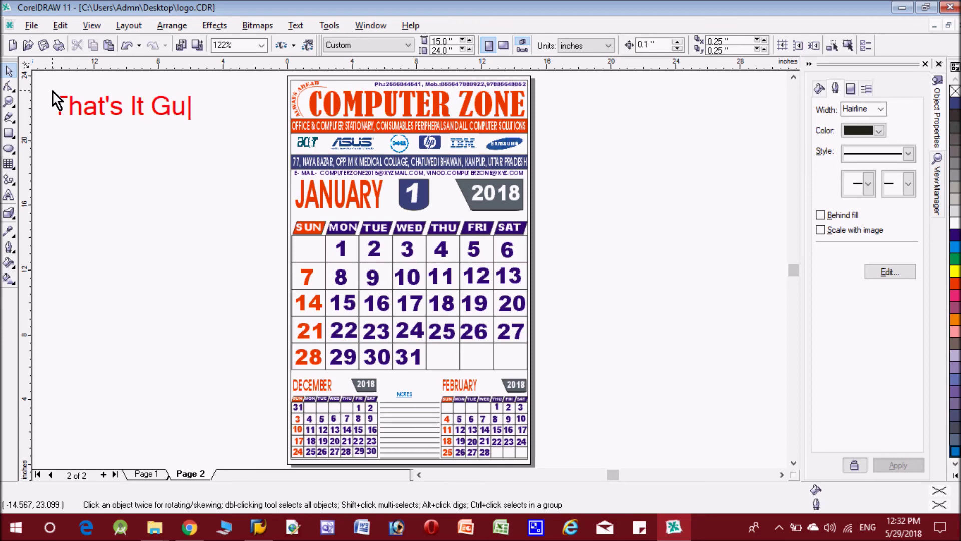
text(ys !!)
key(Return)
text(Than)
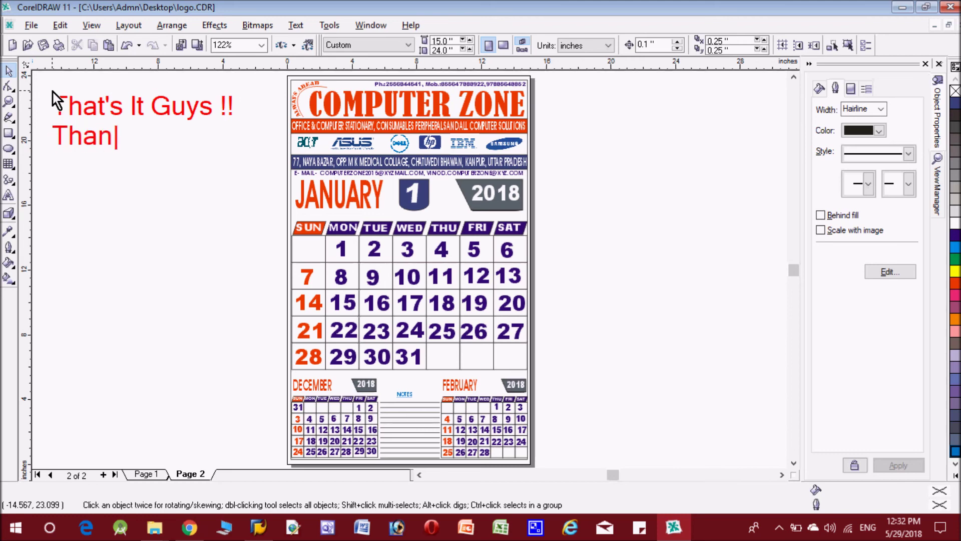
text(ks For)
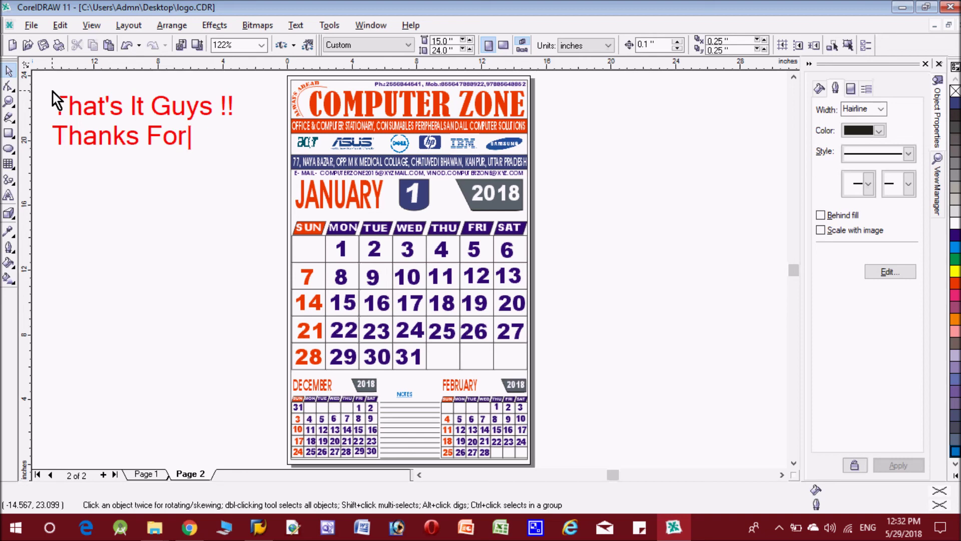
key(Return)
text(Wat)
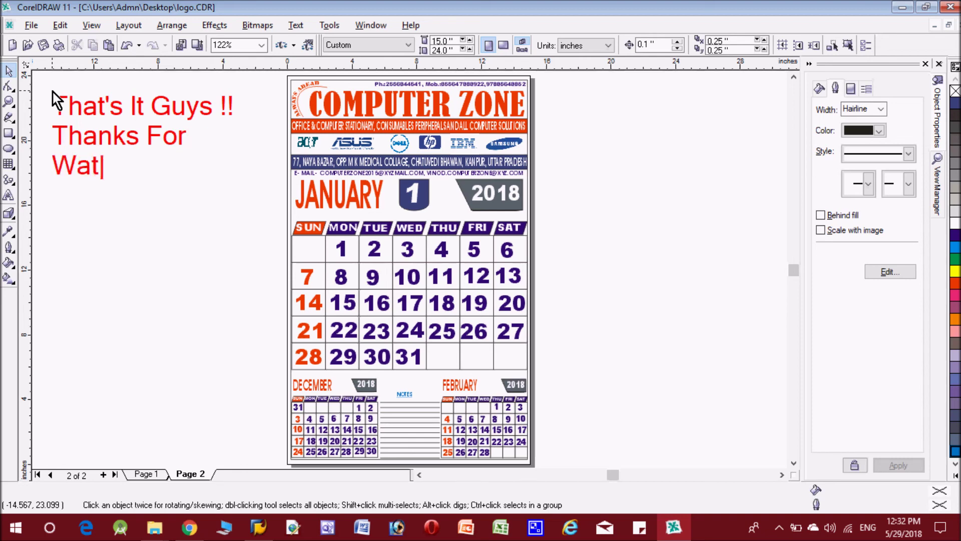
text(ching)
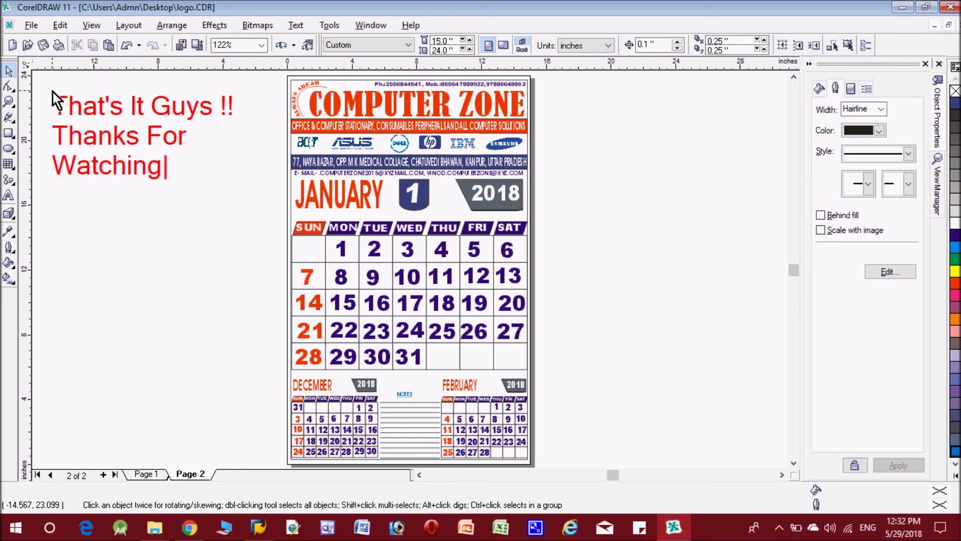
text( !!)
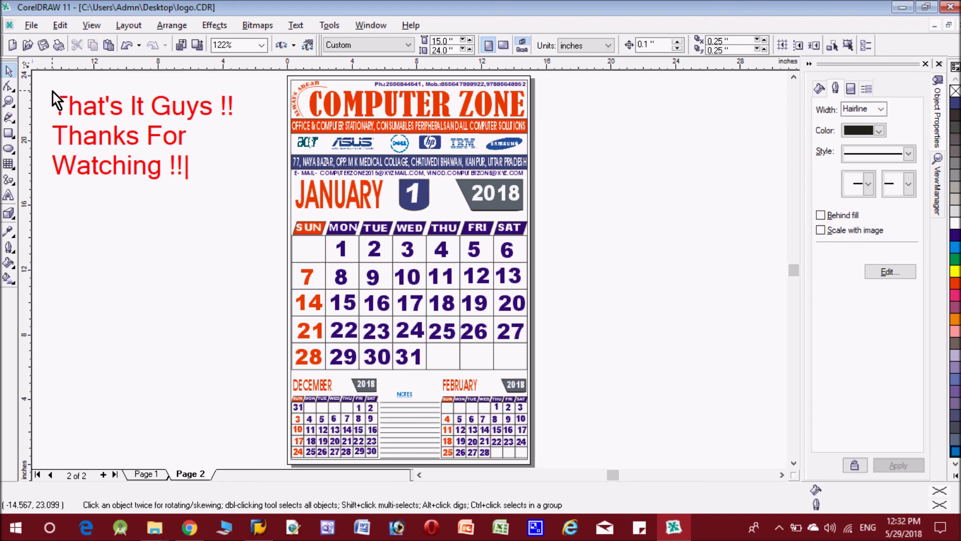